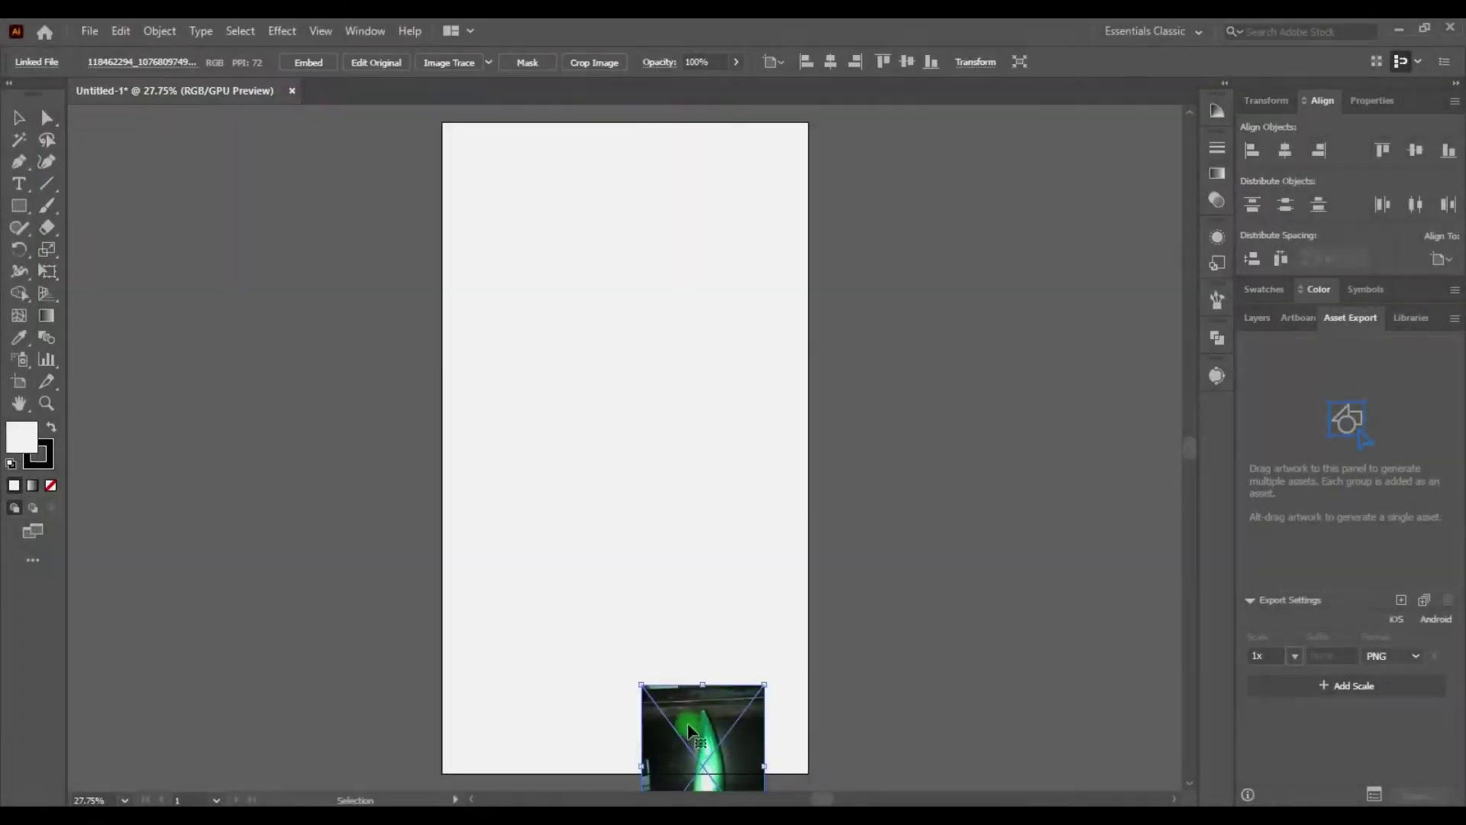
# Place and enlarge the green bottle photo, then trace it at High Color with maximum Paths and Corners
pyautogui.moveTo(608, 263); pyautogui.dragTo(642, 443)
pyautogui.moveTo(678, 508); pyautogui.dragTo(833, 712)
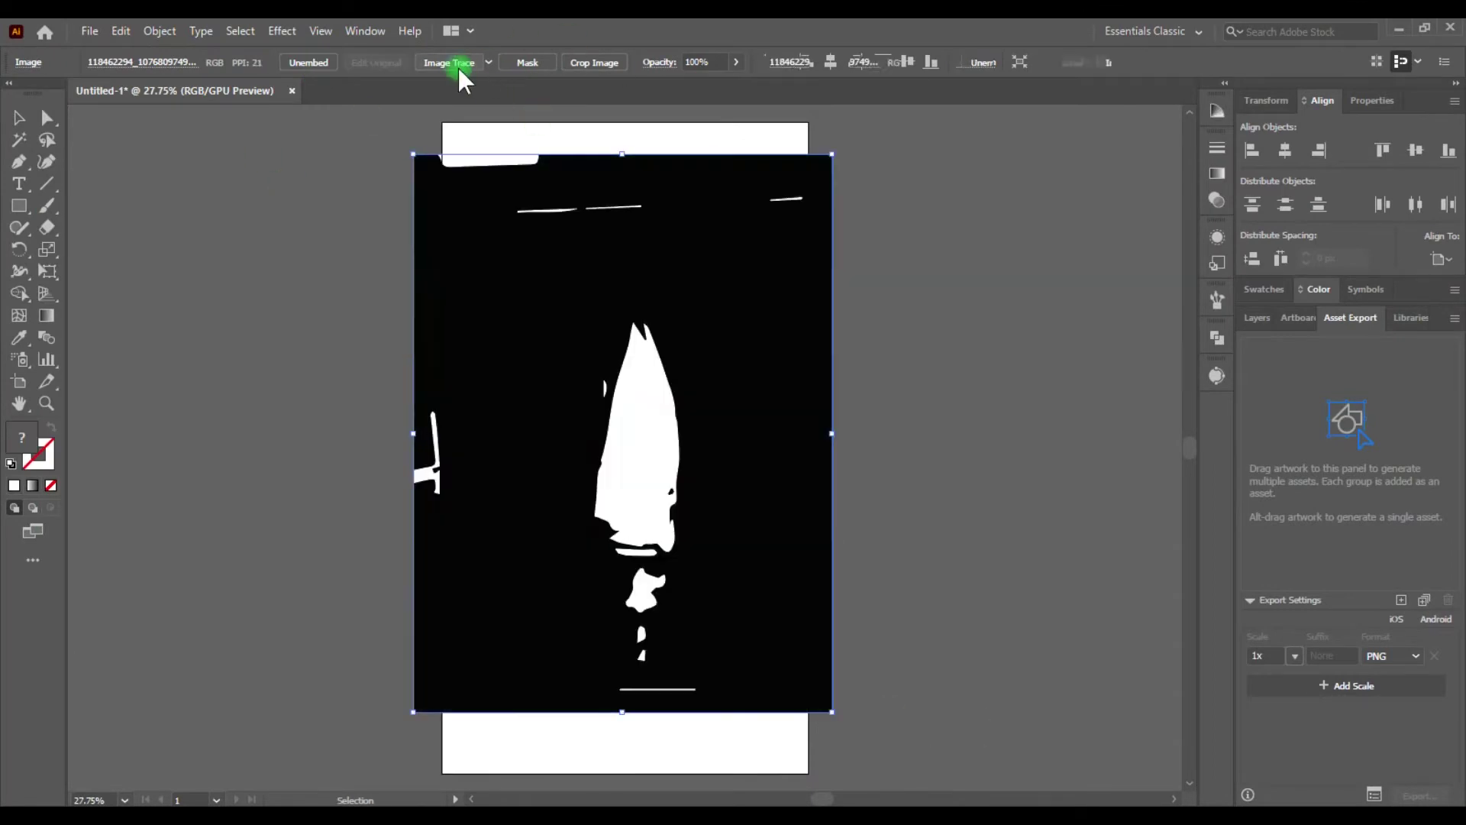
pyautogui.click(1213, 343)
pyautogui.click(1040, 397)
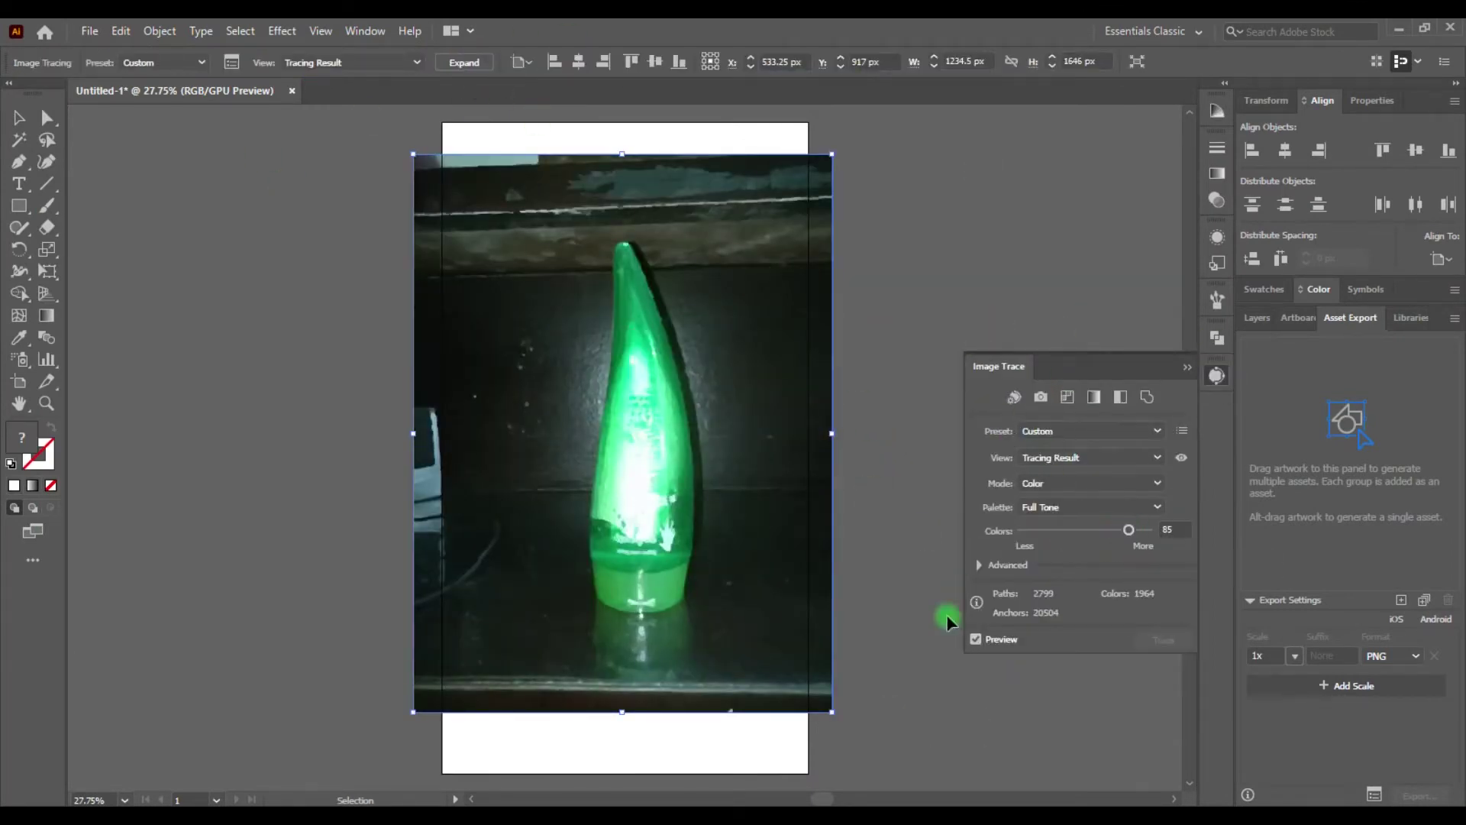
pyautogui.click(979, 565)
pyautogui.moveTo(1084, 563); pyautogui.dragTo(1148, 559)
pyautogui.moveTo(1028, 524); pyautogui.dragTo(1148, 524)
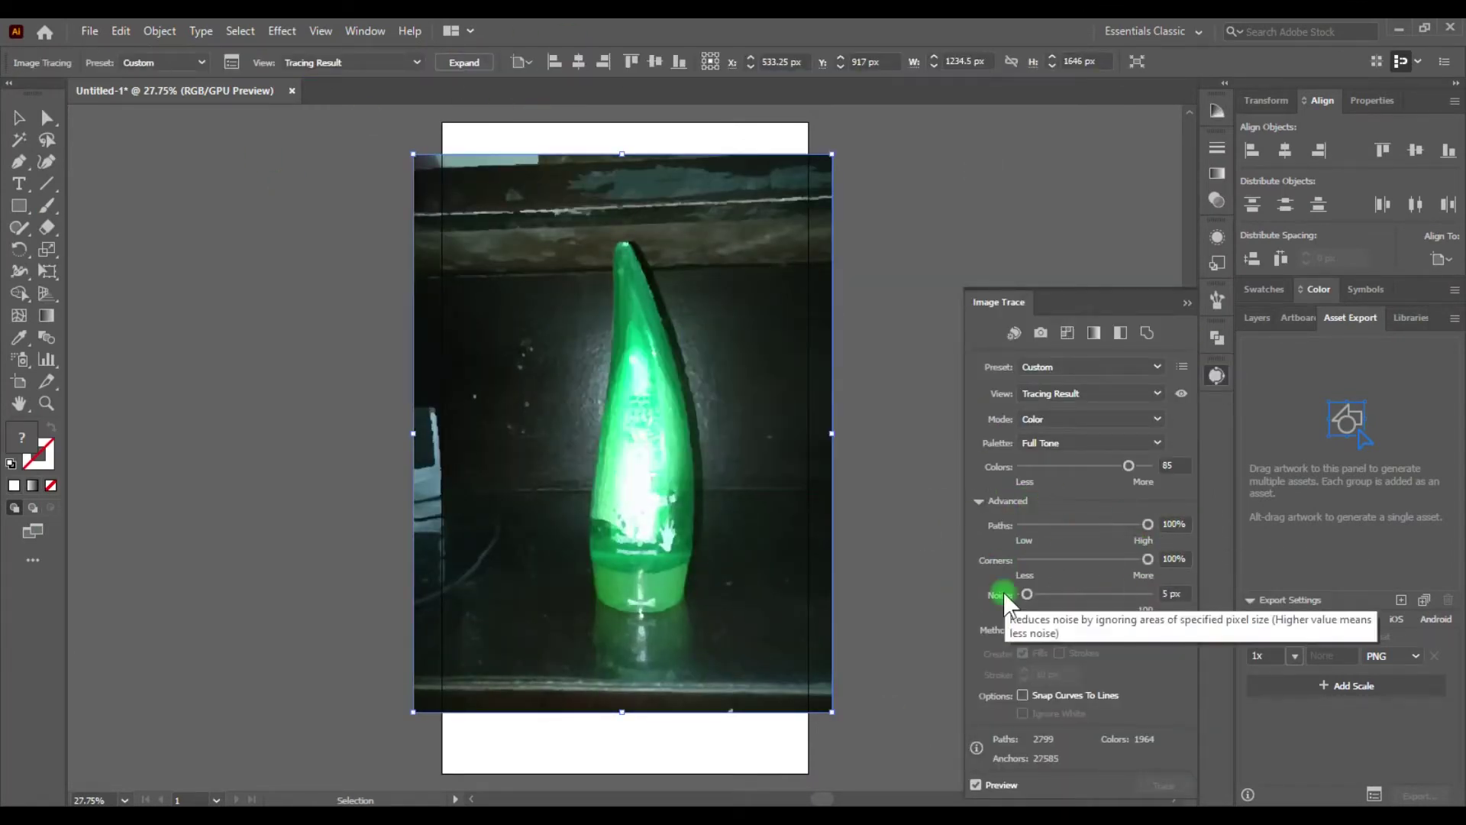
pyautogui.click(1187, 303)
# Begin a Pen outline at the bottle's tip along its right edge
pyautogui.hotkey('ctrl', '=')
pyautogui.hotkey('ctrl', '=')
pyautogui.hotkey('ctrl', '=')
pyautogui.click(522, 177)
pyautogui.moveTo(569, 177); pyautogui.dragTo(605, 245)
# Draw curved Pen anchors around the bottle's sides and base, closing the path at the top
pyautogui.moveTo(710, 687); pyautogui.dragTo(720, 704)
pyautogui.scroll(-5, 714, 649)
pyautogui.moveTo(713, 642); pyautogui.dragTo(716, 652)
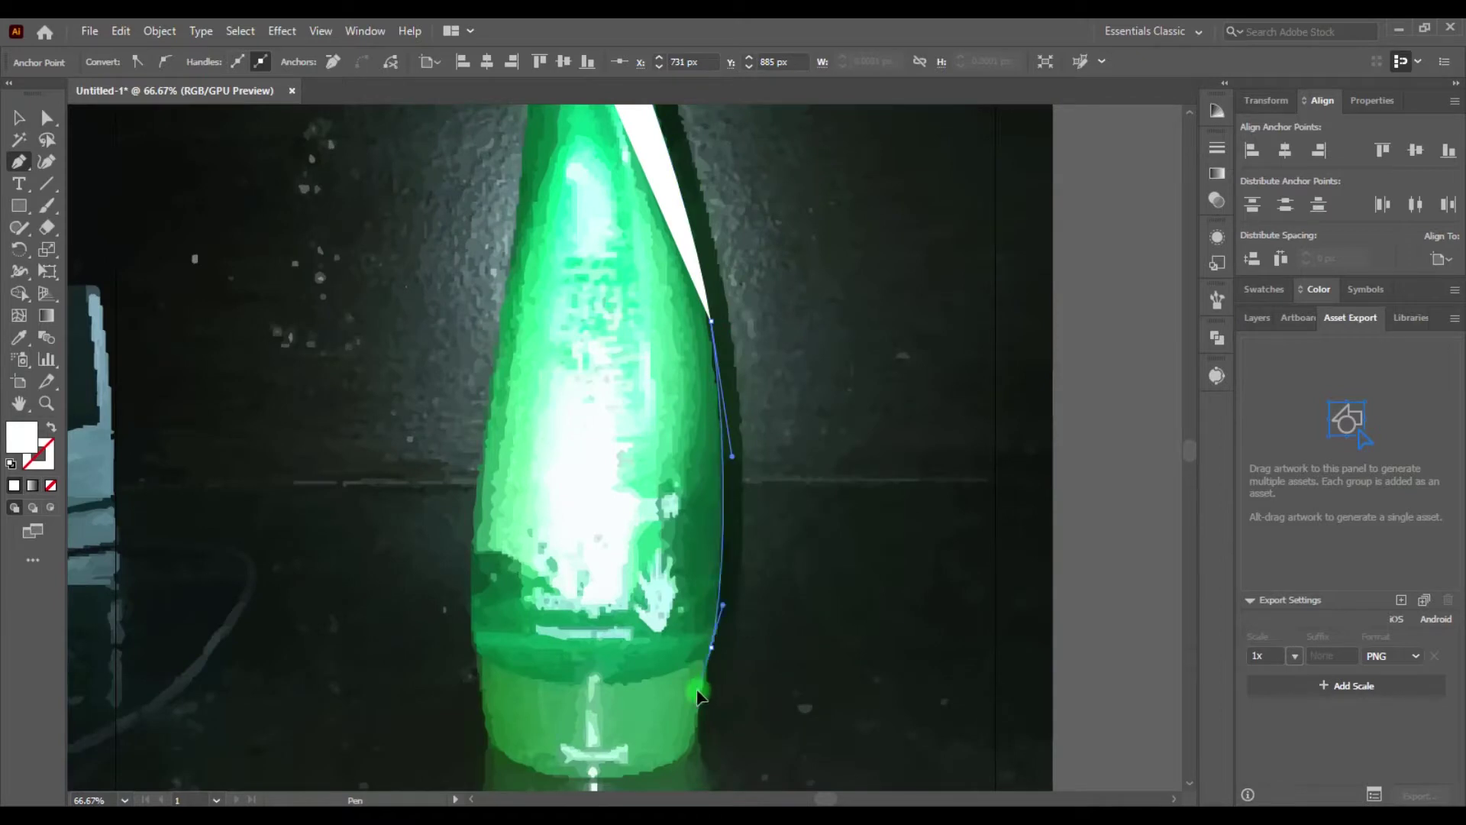
pyautogui.moveTo(632, 776); pyautogui.dragTo(384, 427)
pyautogui.scroll(-5, 611, 764)
pyautogui.moveTo(569, 572); pyautogui.dragTo(527, 544)
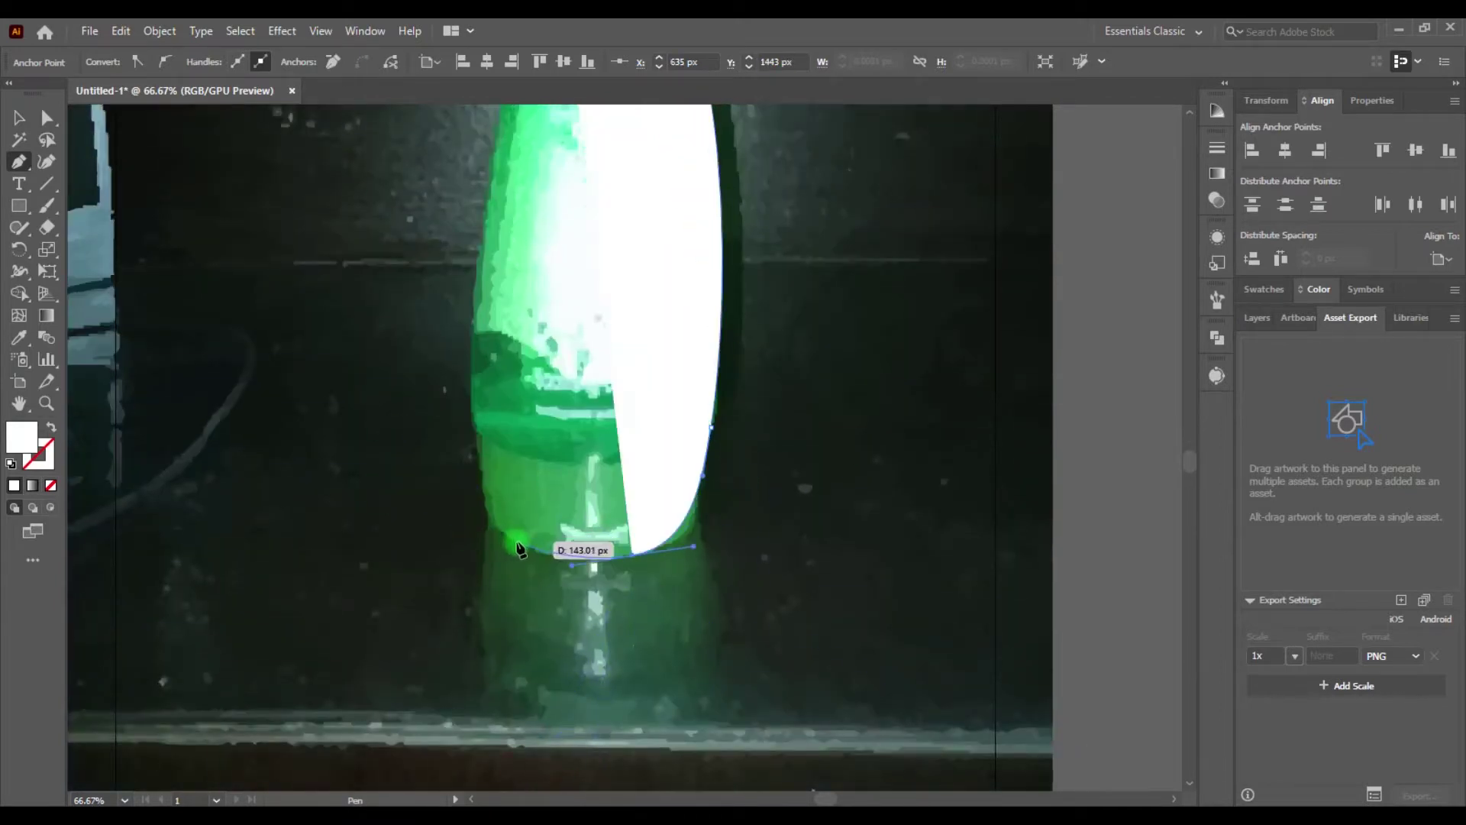
pyautogui.moveTo(478, 474); pyautogui.dragTo(475, 493)
pyautogui.moveTo(395, 552); pyautogui.dragTo(413, 422)
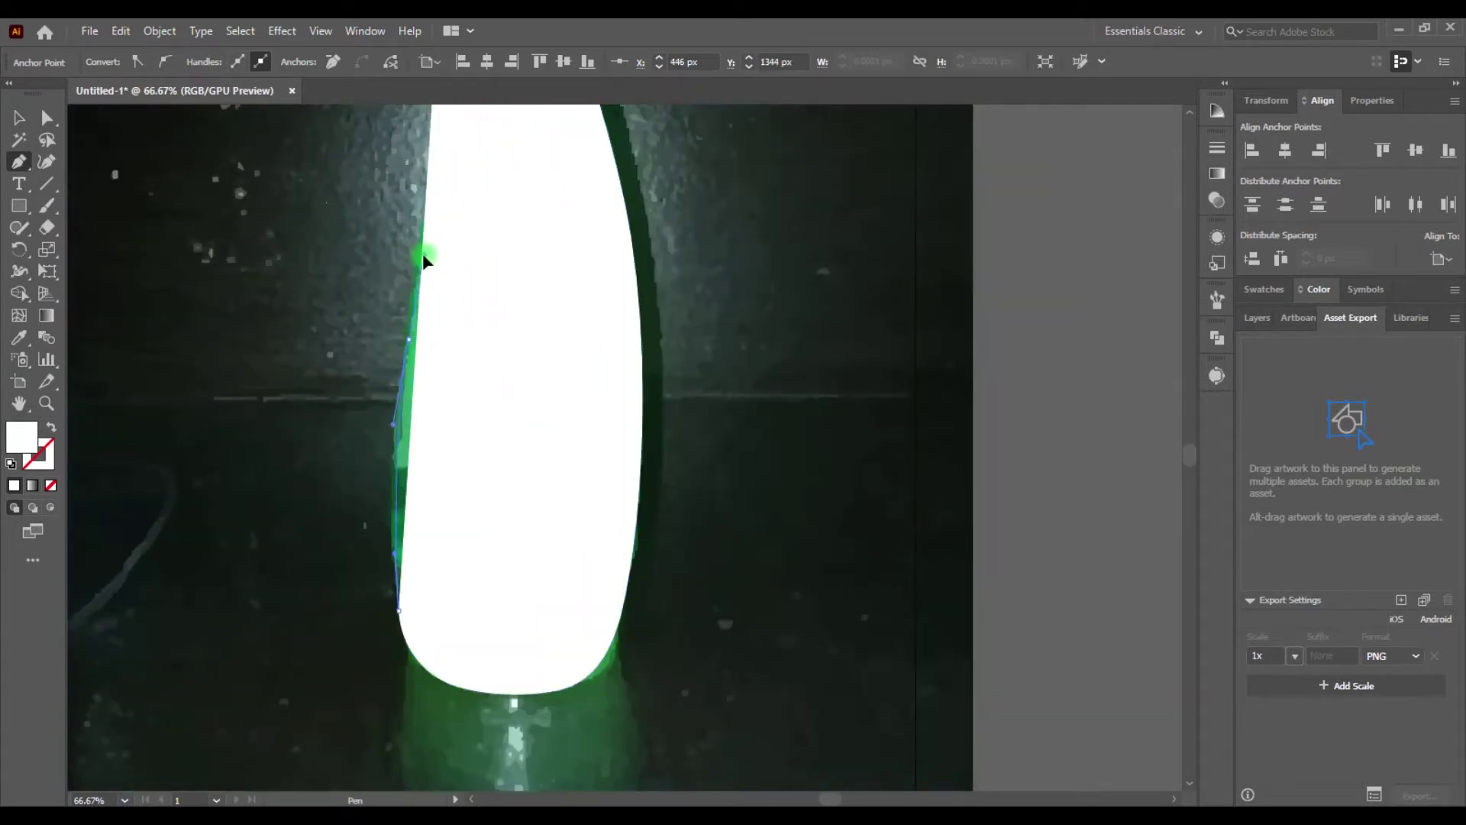
pyautogui.scroll(5, 535, 344)
pyautogui.click(484, 126)
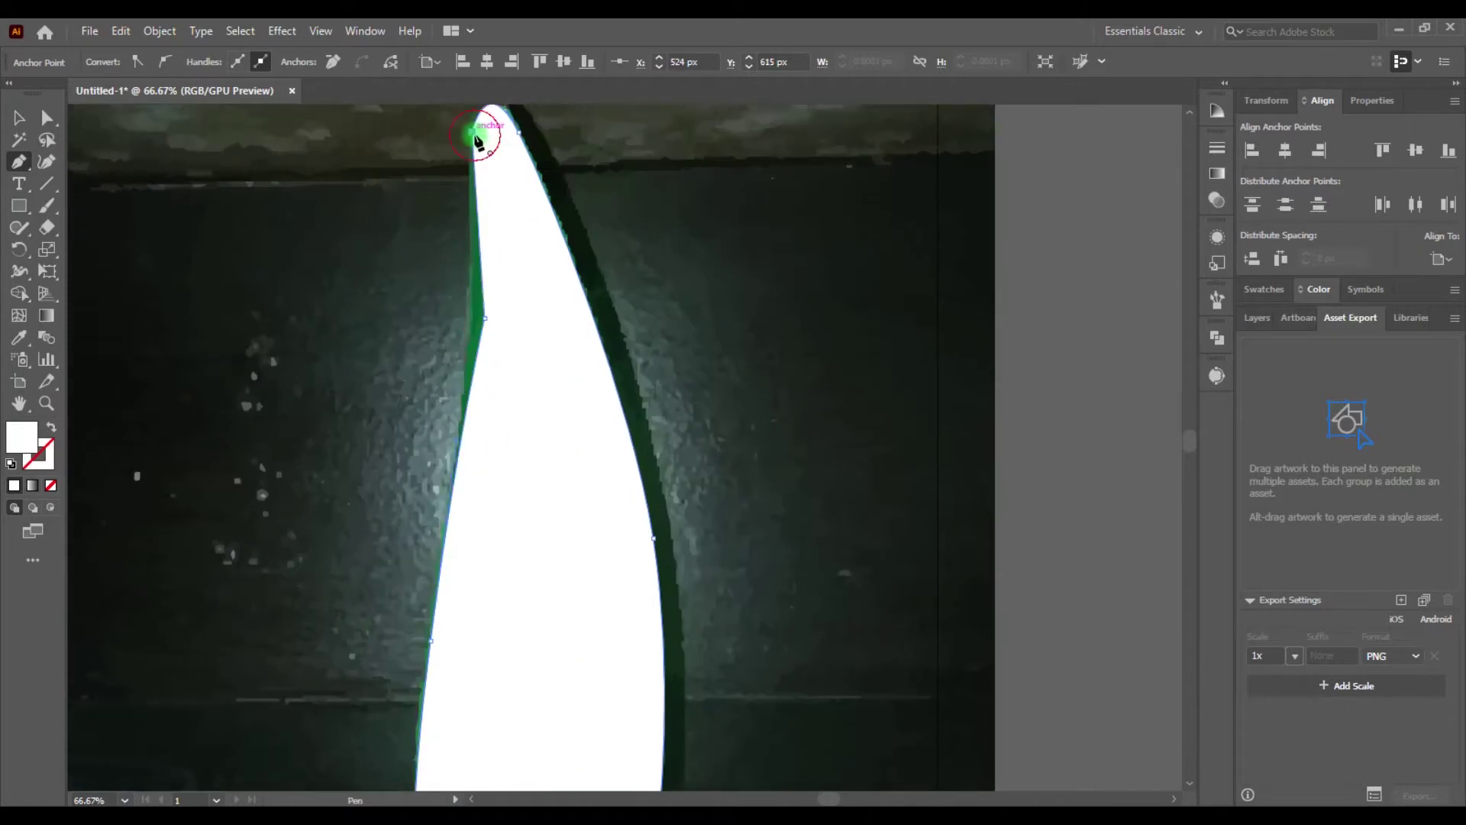
# Refine the outline's left side and rounded bottom with the Curvature tool
pyautogui.hotkey('shift', '`')
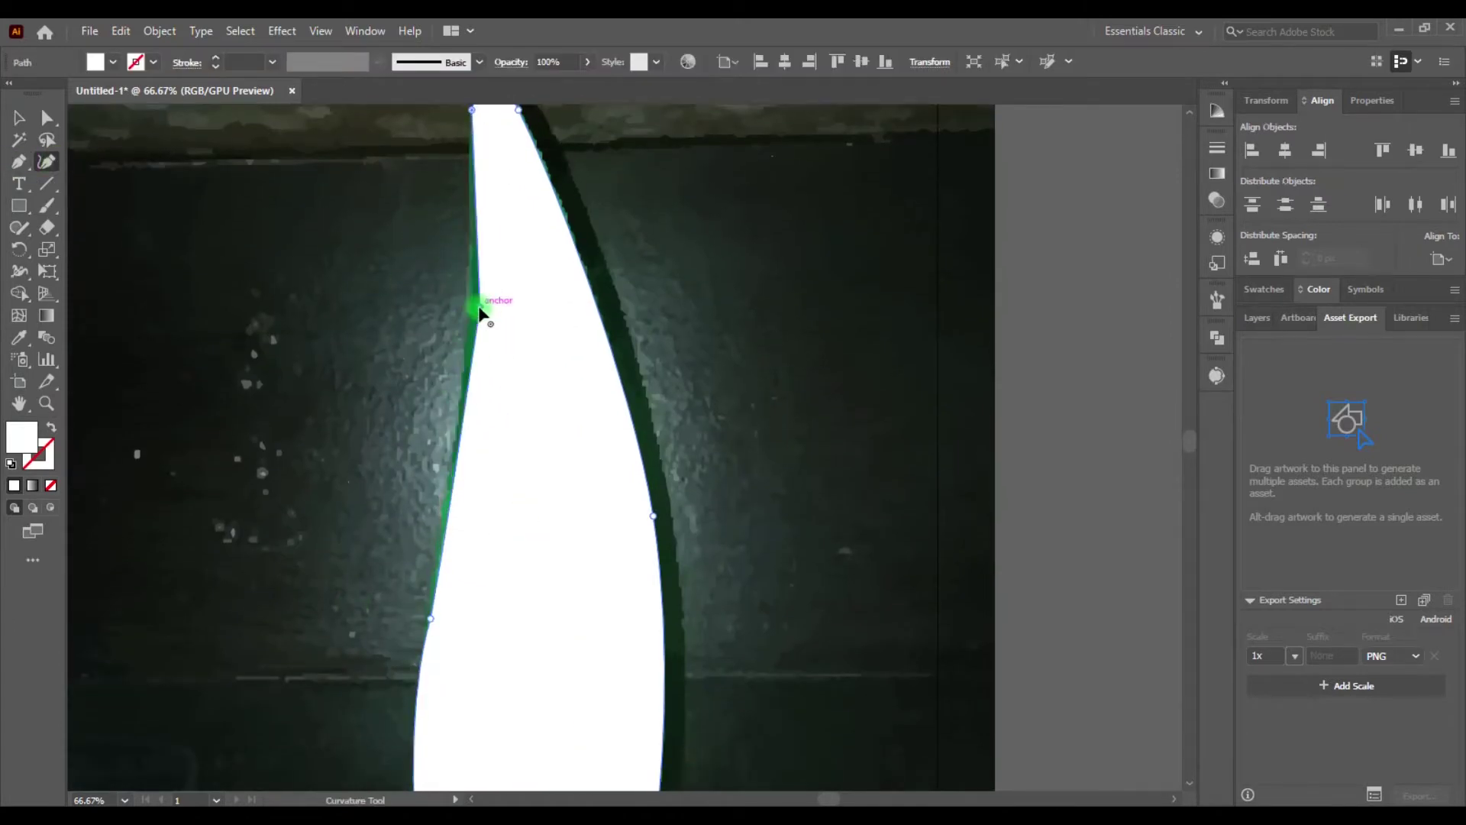
pyautogui.scroll(-5, 420, 607)
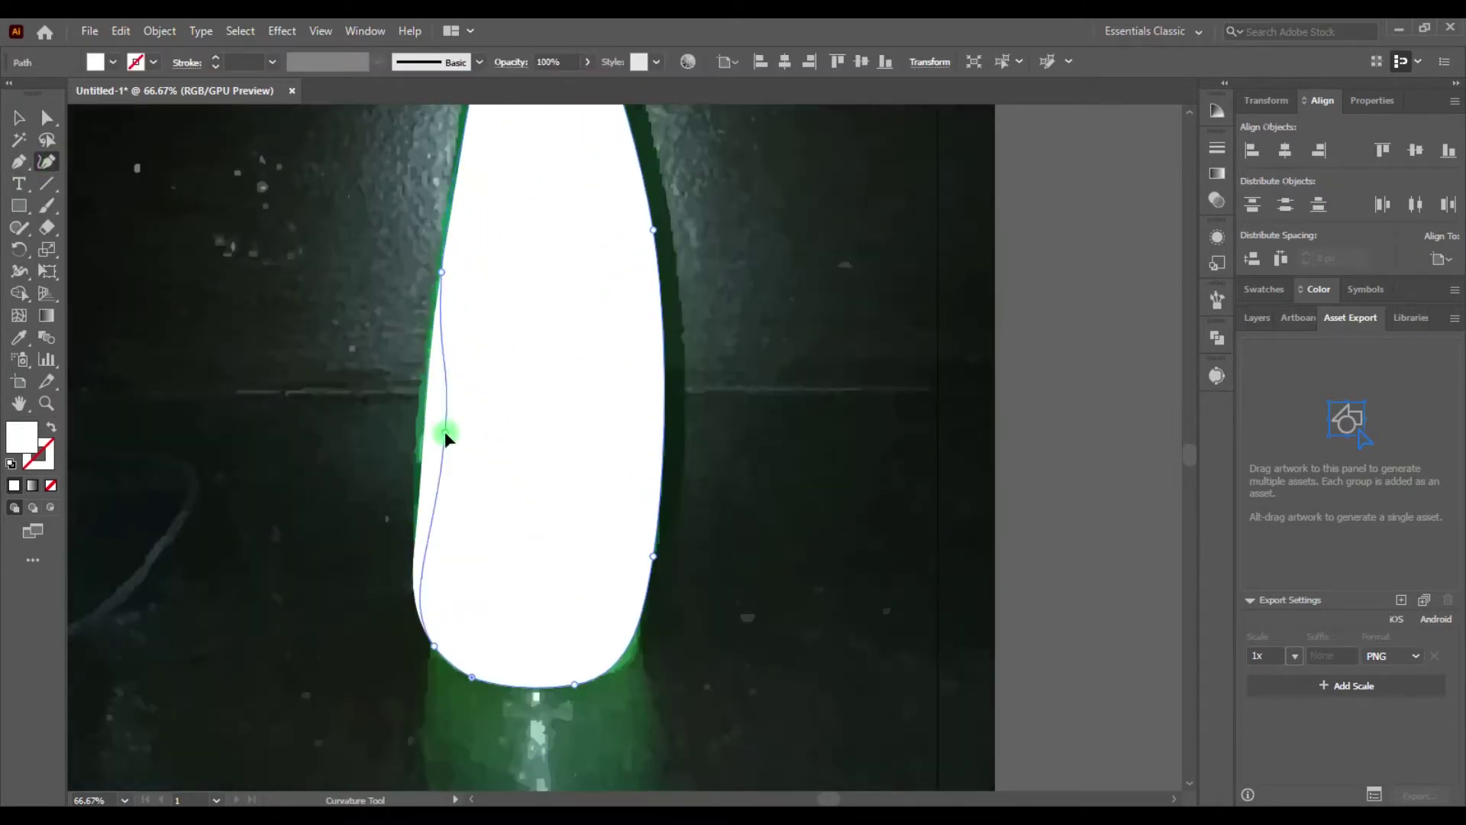
pyautogui.moveTo(443, 303); pyautogui.dragTo(409, 597)
pyautogui.scroll(1, 409, 597)
pyautogui.click(420, 626)
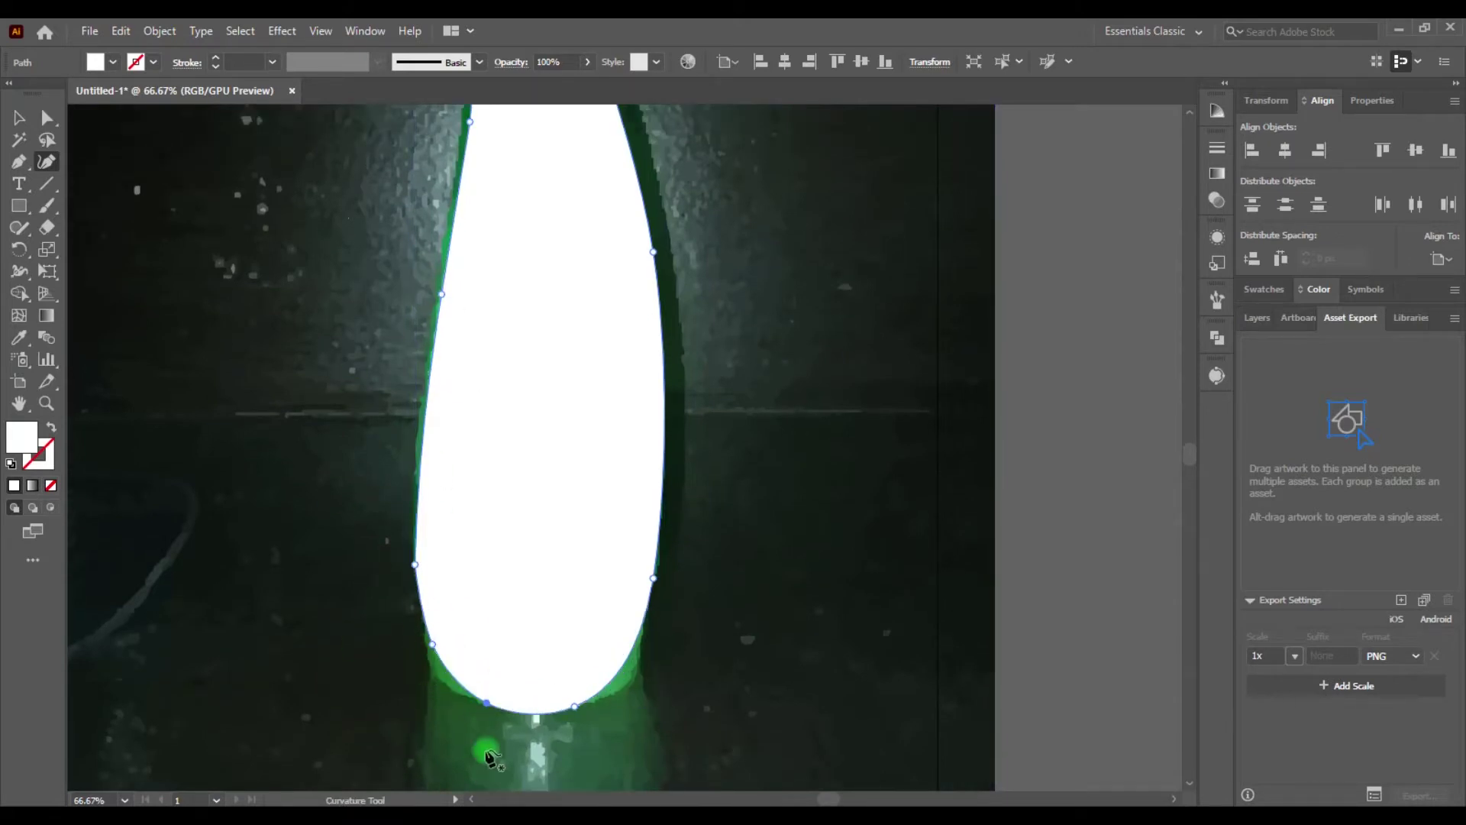
pyautogui.scroll(5, 664, 595)
pyautogui.click(1257, 317)
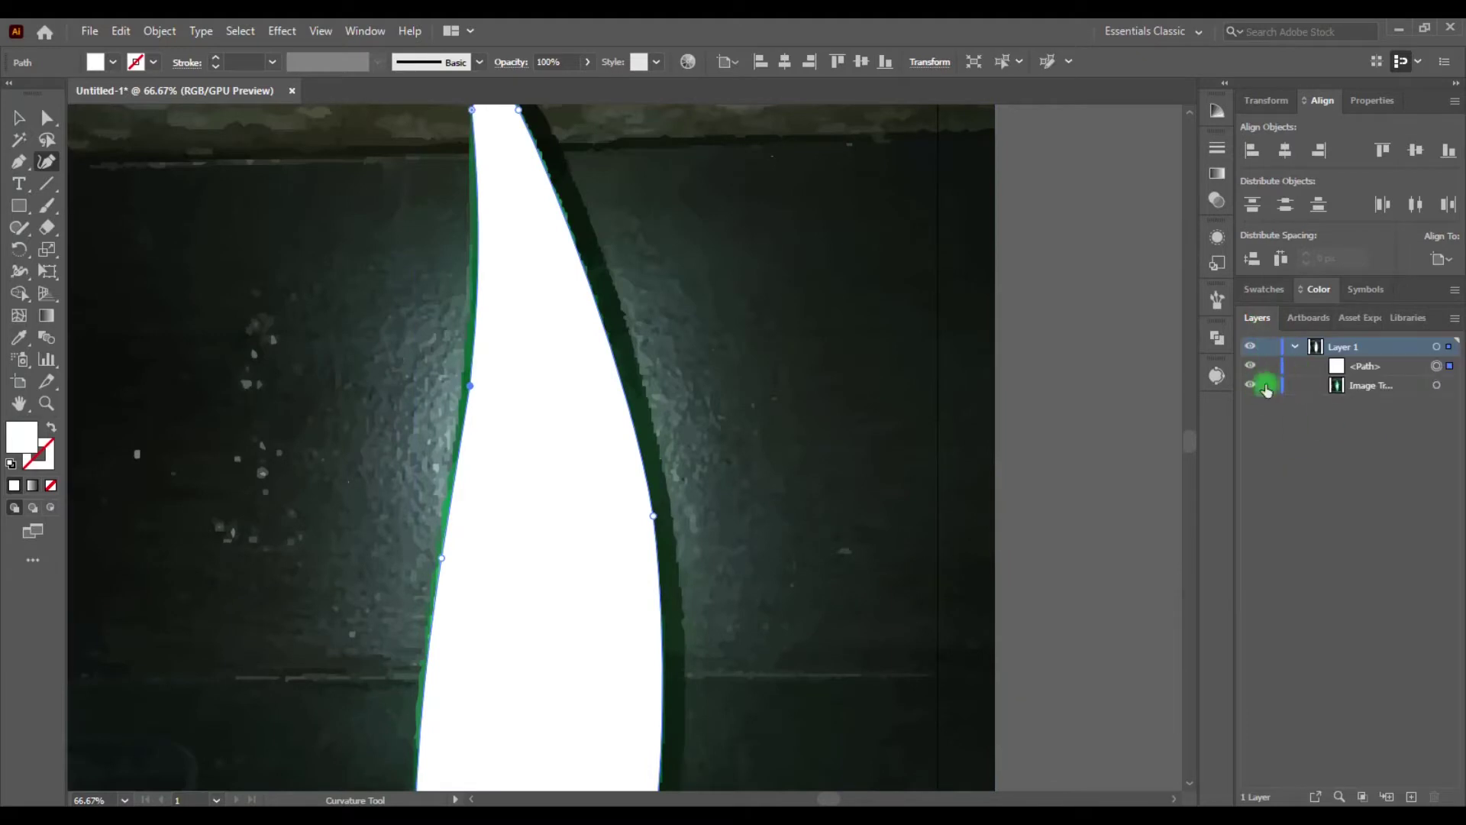
# Hide the traced photo layer and smooth the leaf's left edge with the Smooth tool
pyautogui.click(1250, 385)
pyautogui.click(19, 227)
pyautogui.click(115, 268)
pyautogui.scroll(-3, 655, 508)
pyautogui.scroll(-3, 654, 370)
pyautogui.scroll(3, 659, 404)
pyautogui.moveTo(419, 438); pyautogui.dragTo(462, 310)
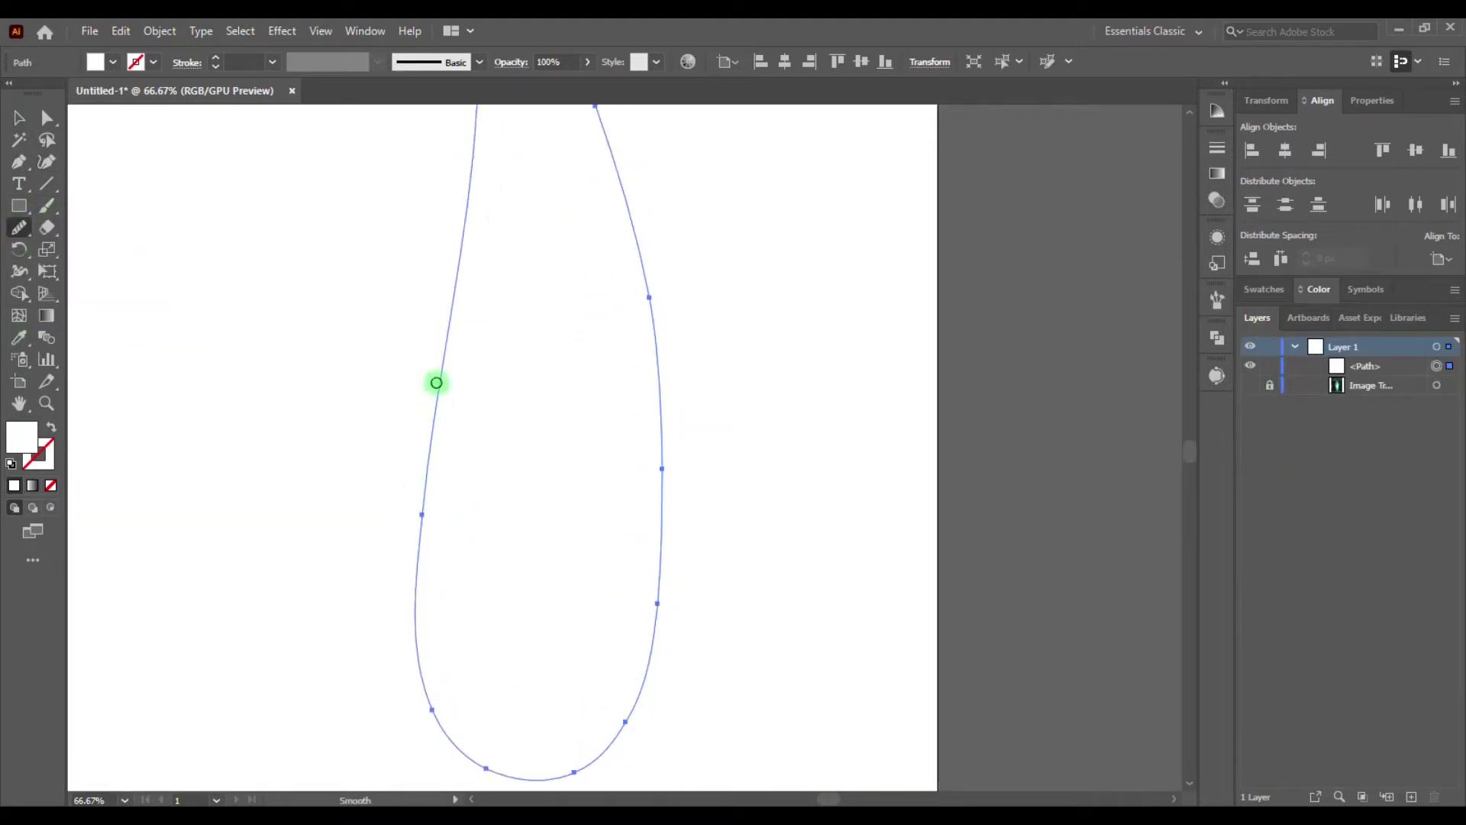
# Fill the leaf shape with solid dark green #003812
pyautogui.click(32, 486)
pyautogui.hotkey('ctrl', '0')
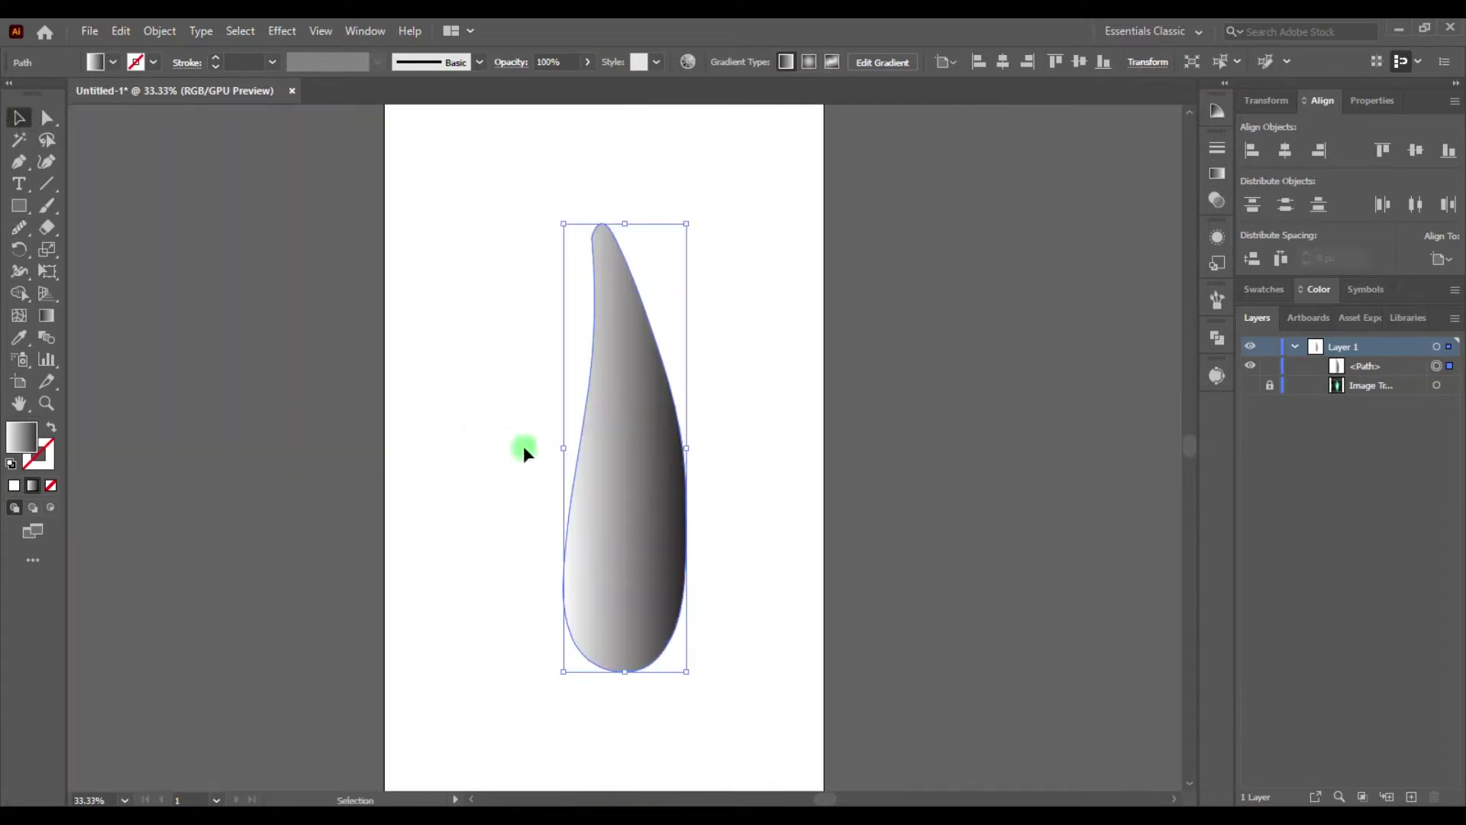
pyautogui.click(615, 337)
pyautogui.click(740, 486)
pyautogui.click(1319, 289)
pyautogui.click(128, 189)
# Select a point near the leaf tip with the Curvature tool for reshaping
pyautogui.click(592, 262)
pyautogui.scroll(4, 599, 262)
pyautogui.hotkey('shift', '`')
pyautogui.click(642, 422)
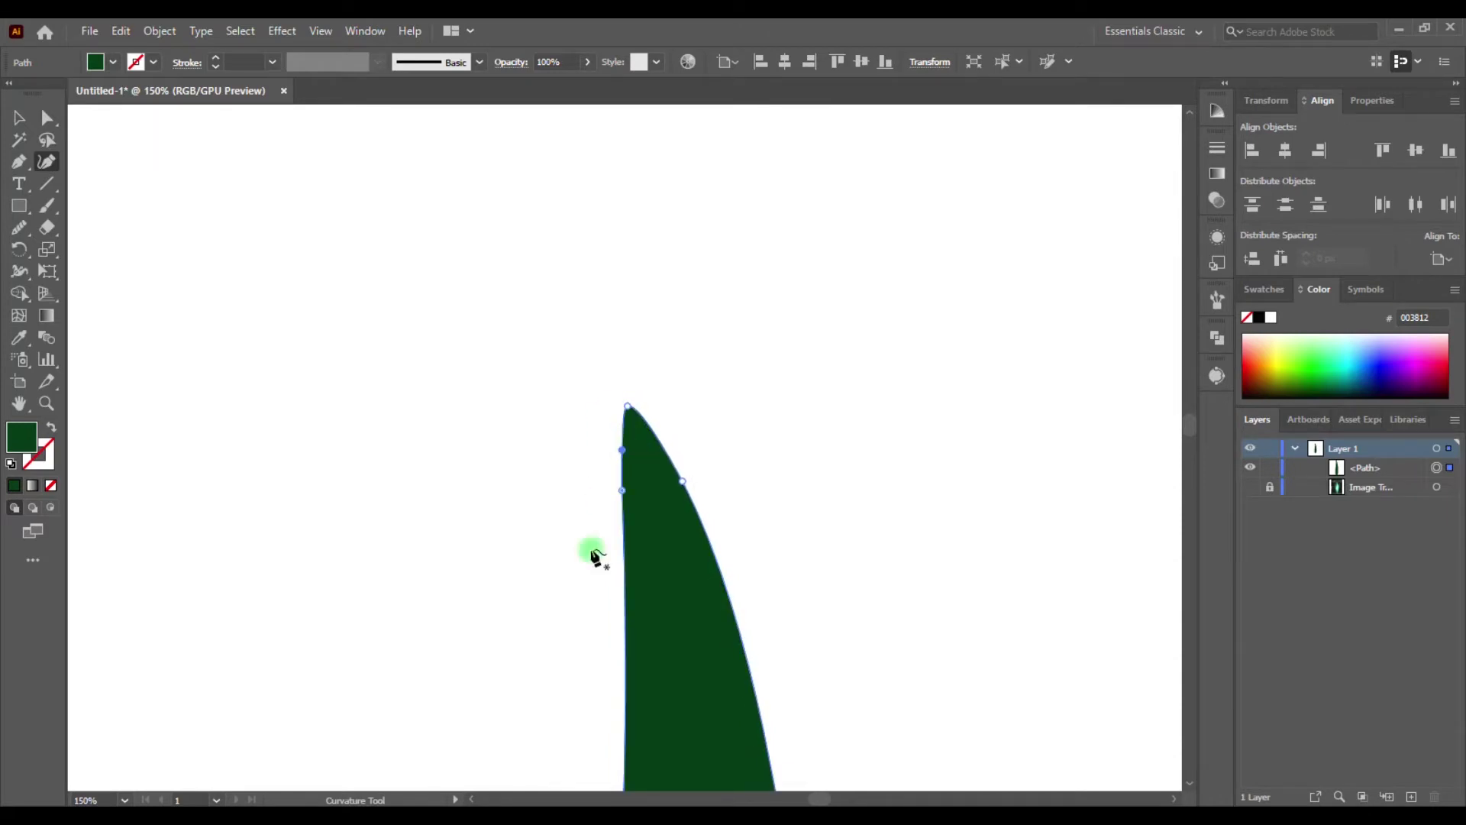
pyautogui.hotkey('ctrl', '0')
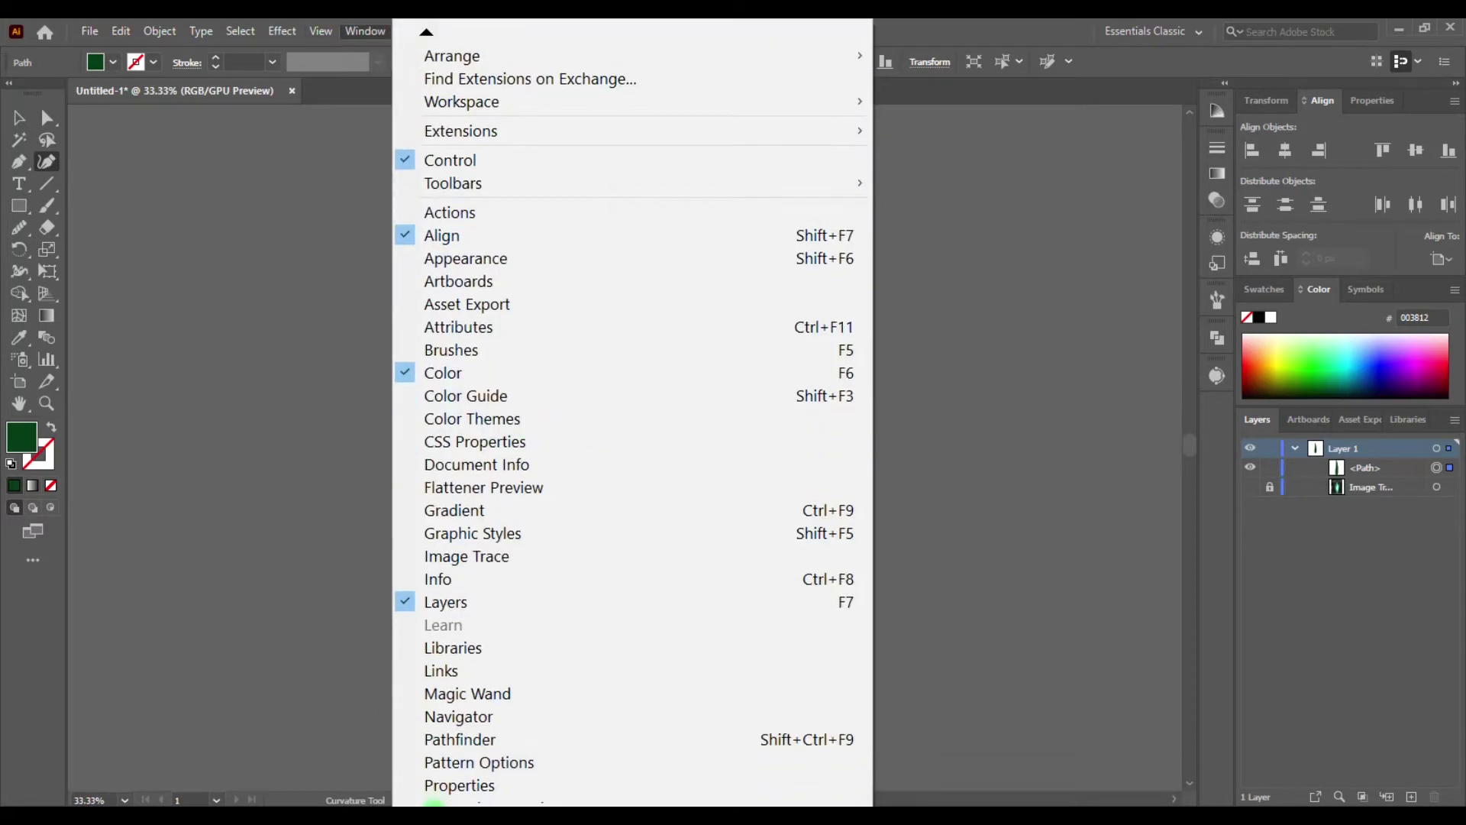
# Undo the previous tip edit and inspect the leaf up close
pyautogui.click(321, 31)
pyautogui.click(578, 450)
pyautogui.hotkey('ctrl', '+')
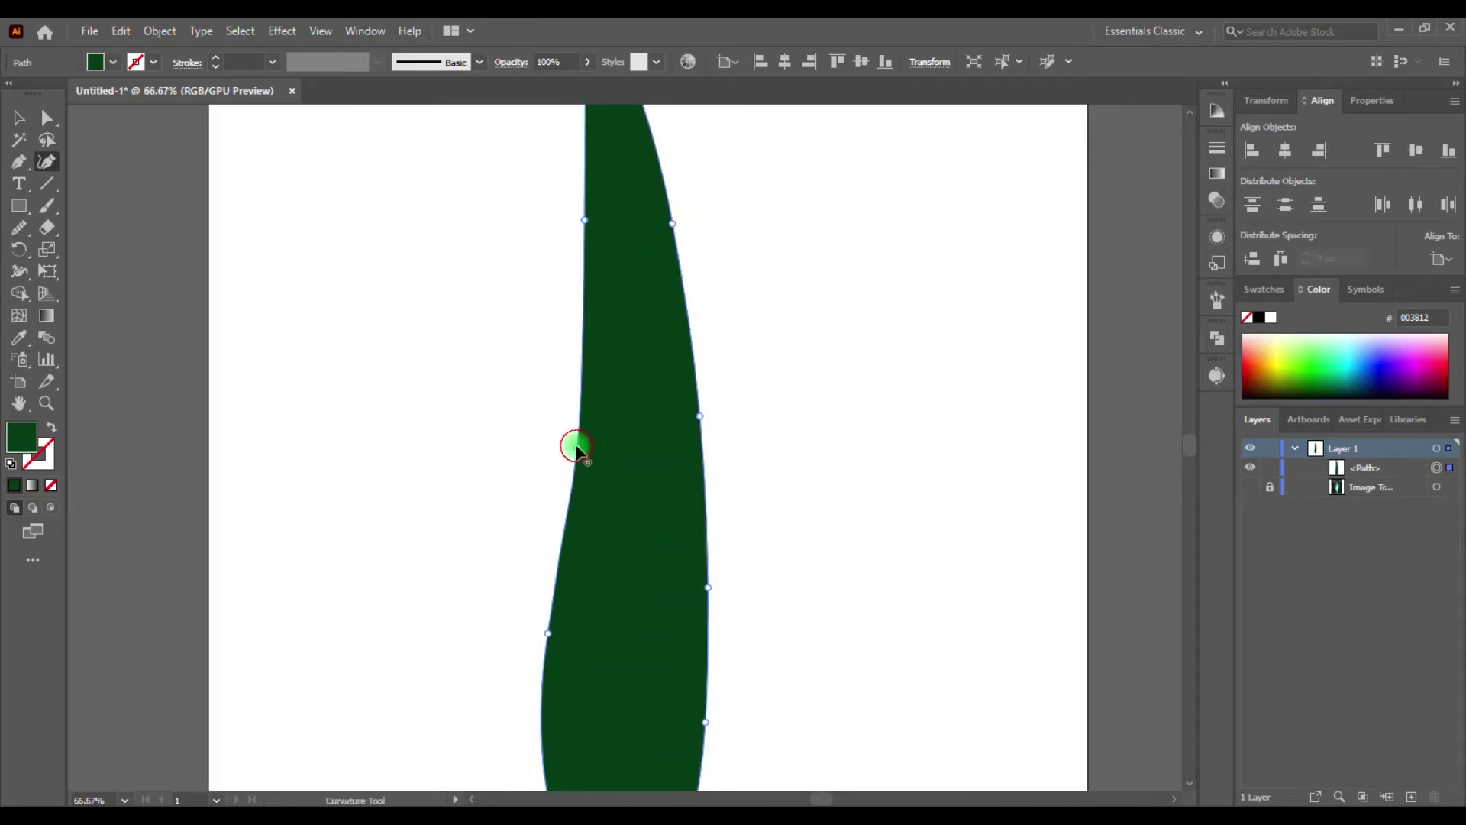
pyautogui.hotkey('ctrl', 'z')
pyautogui.hotkey('ctrl', 'z')
pyautogui.hotkey('ctrl', '0')
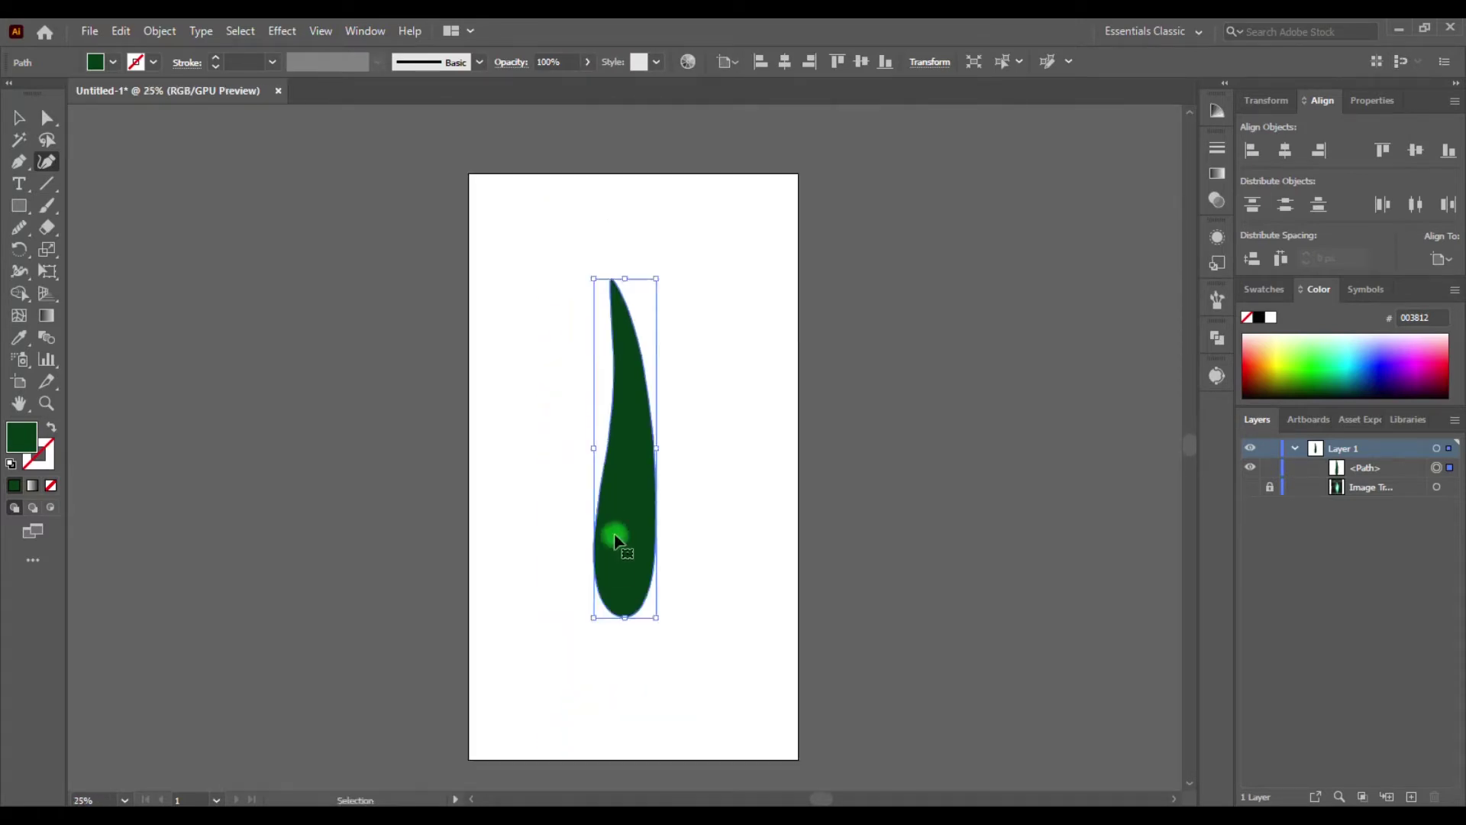
pyautogui.hotkey('ctrl', '+')
pyautogui.scroll(-2, 672, 290)
pyautogui.scroll(-7, 688, 336)
pyautogui.scroll(-1, 679, 458)
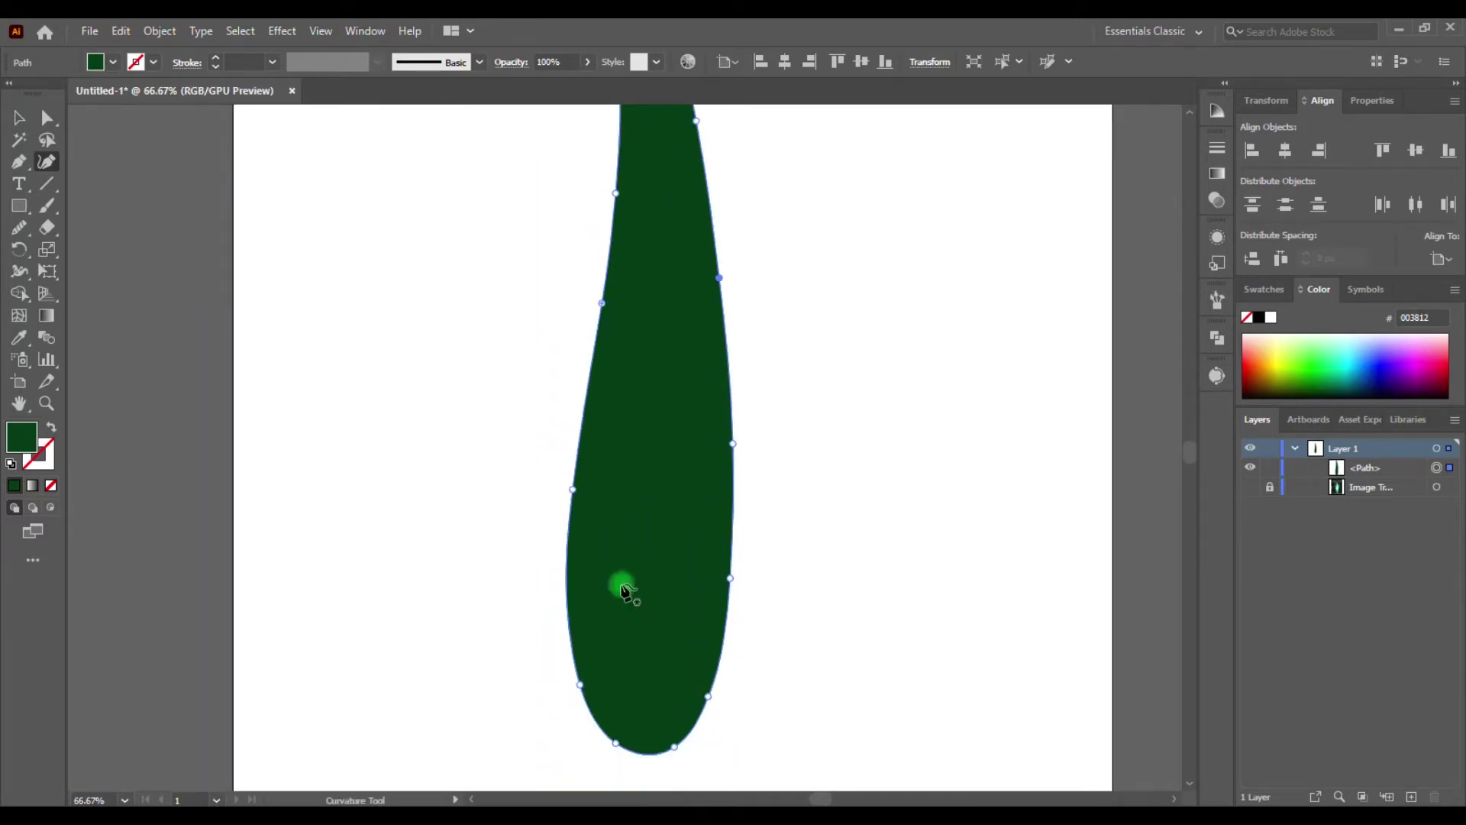
pyautogui.hotkey('ctrl', '0')
# Select the leaf tip's anchor points with Direct Selection to sharpen the tip
pyautogui.click(9, 82)
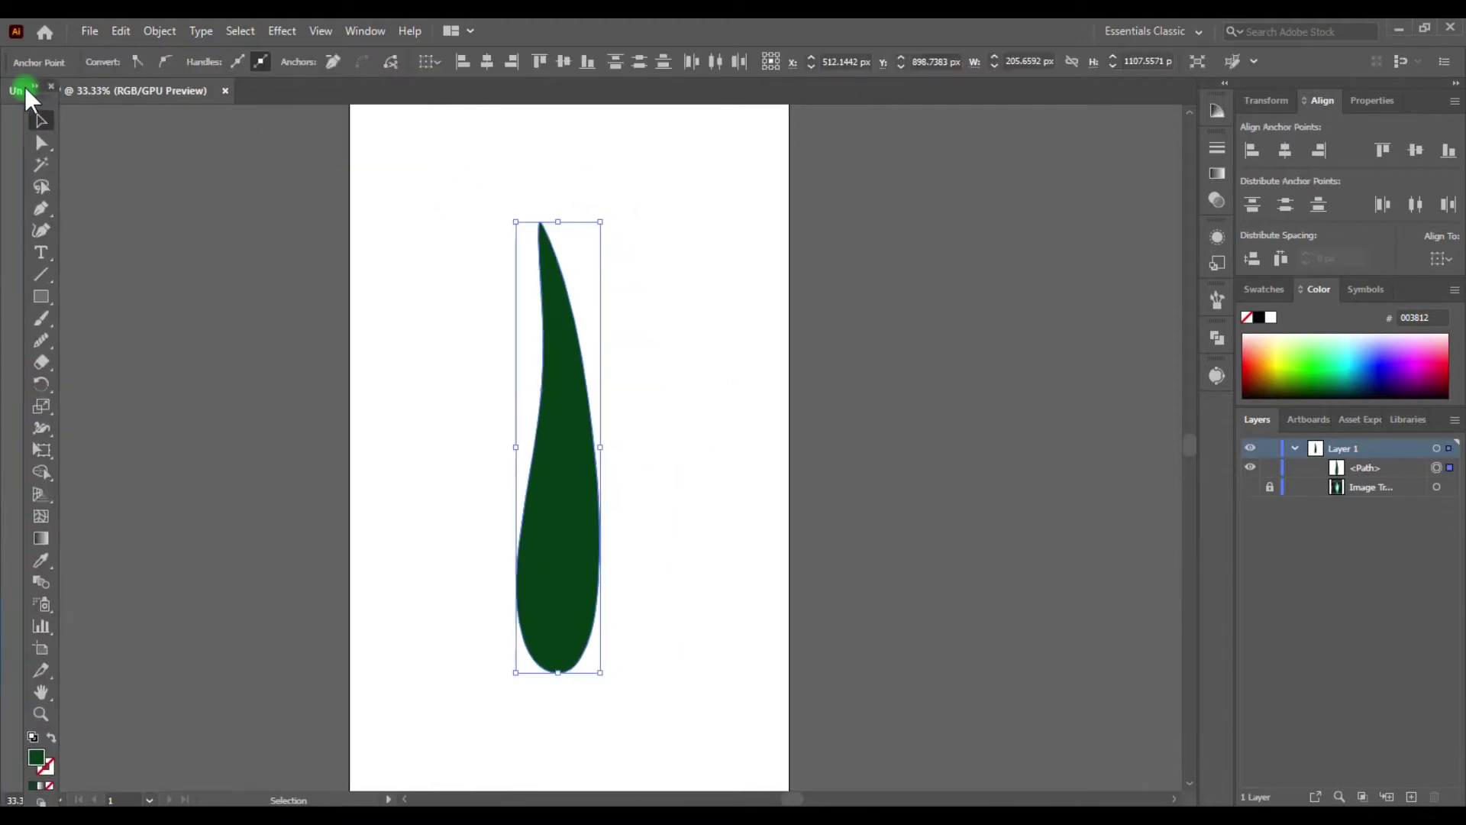
pyautogui.click(19, 114)
pyautogui.click(11, 84)
pyautogui.click(47, 117)
pyautogui.scroll(1, 655, 256)
pyautogui.scroll(3, 654, 256)
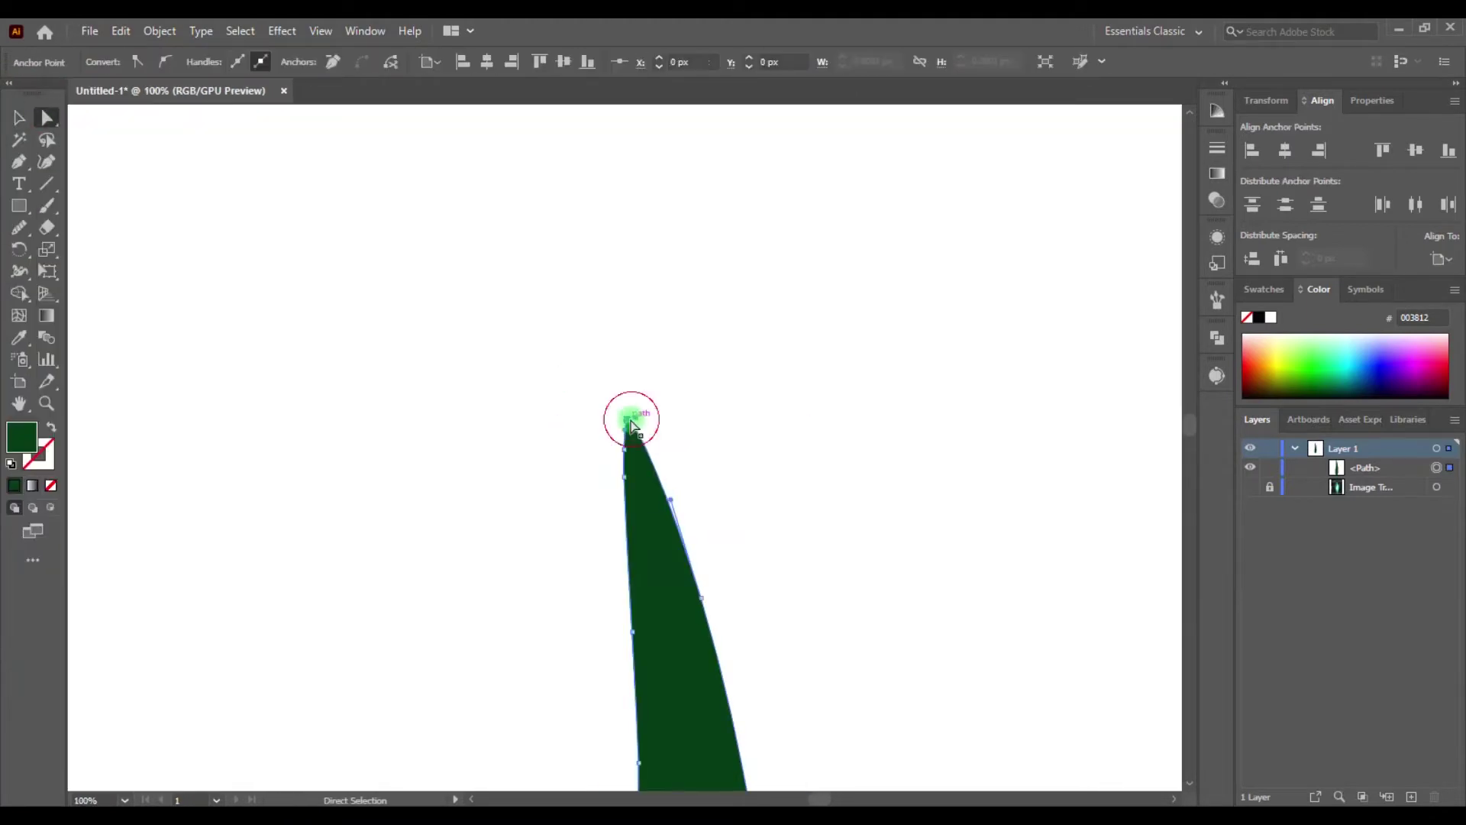
pyautogui.click(620, 439)
pyautogui.scroll(3, 630, 474)
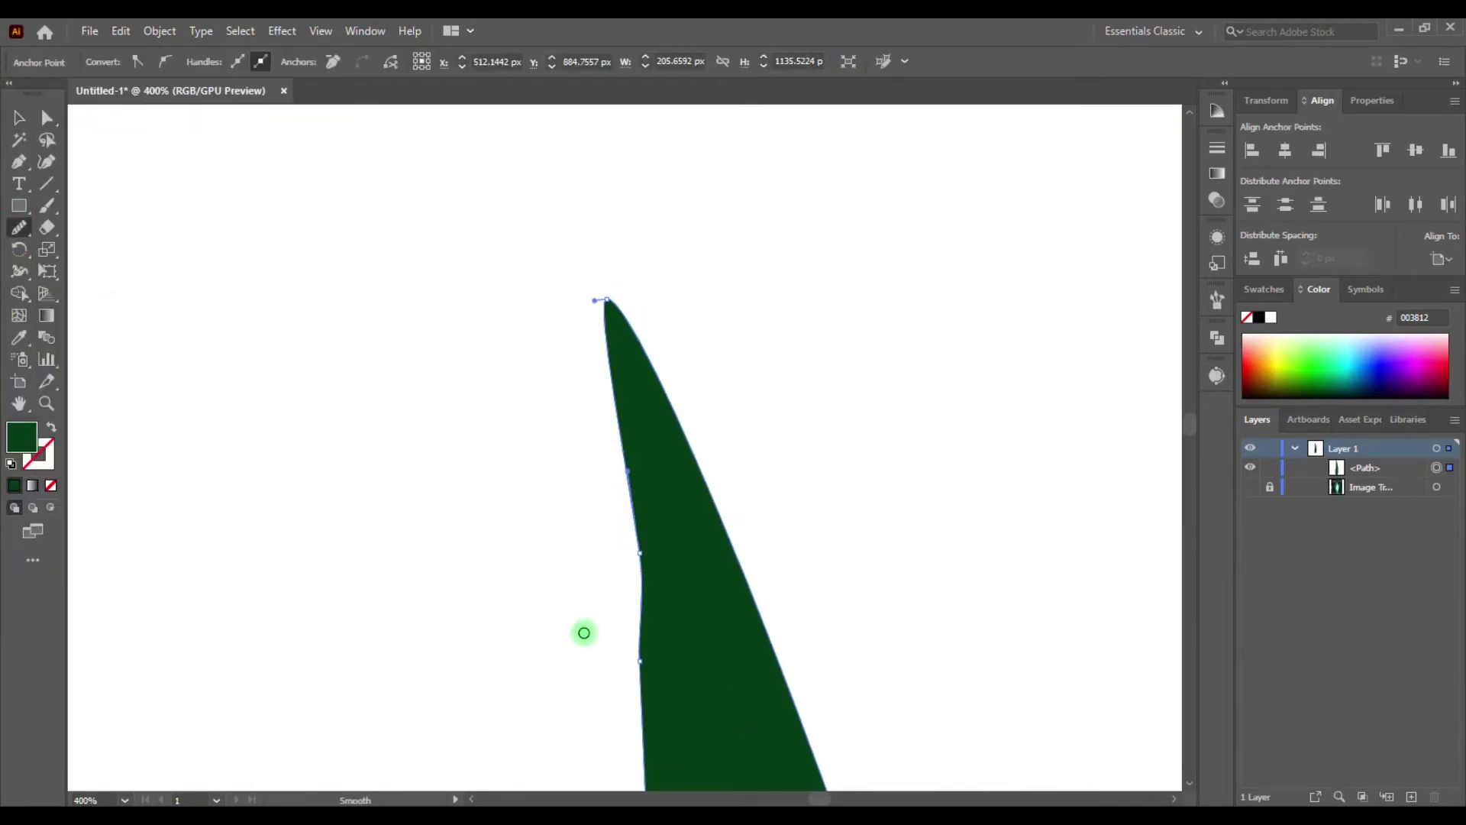
pyautogui.press('n')
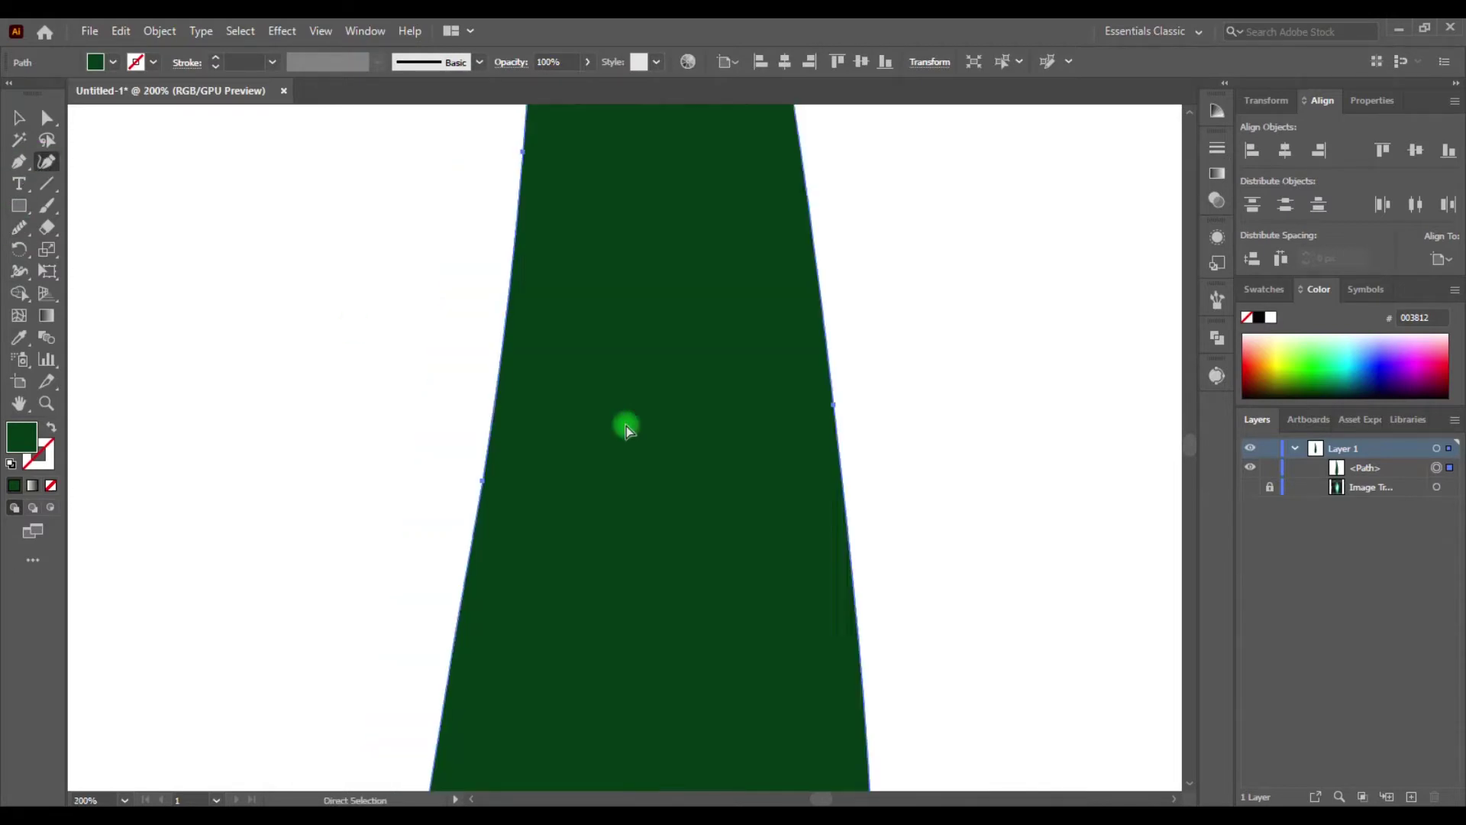
# Add and move anchors on the leaf's right edge with the Curvature tool
pyautogui.hotkey('shift', '`')
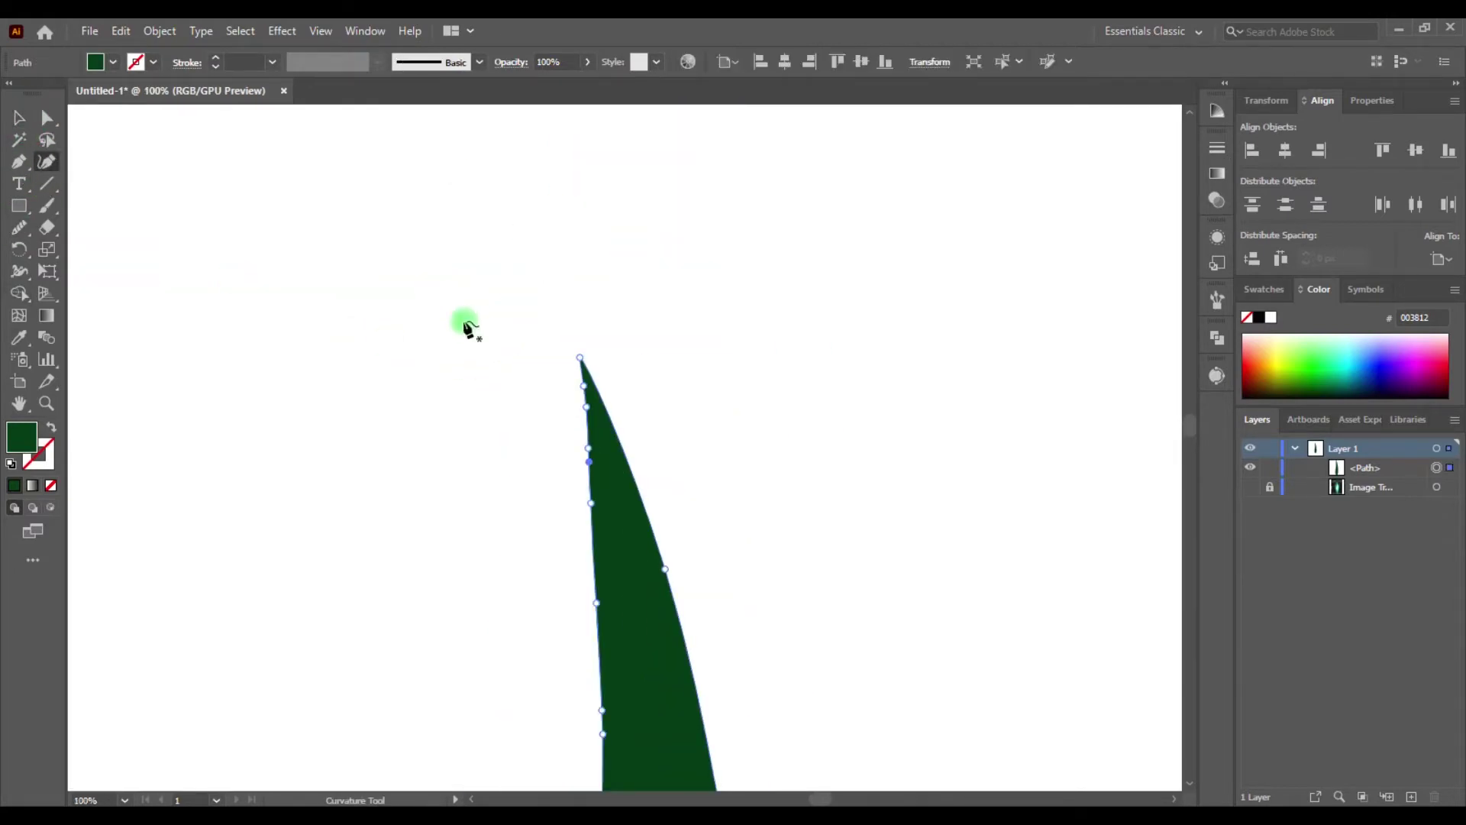
pyautogui.scroll(-2, 592, 646)
pyautogui.scroll(-3, 609, 550)
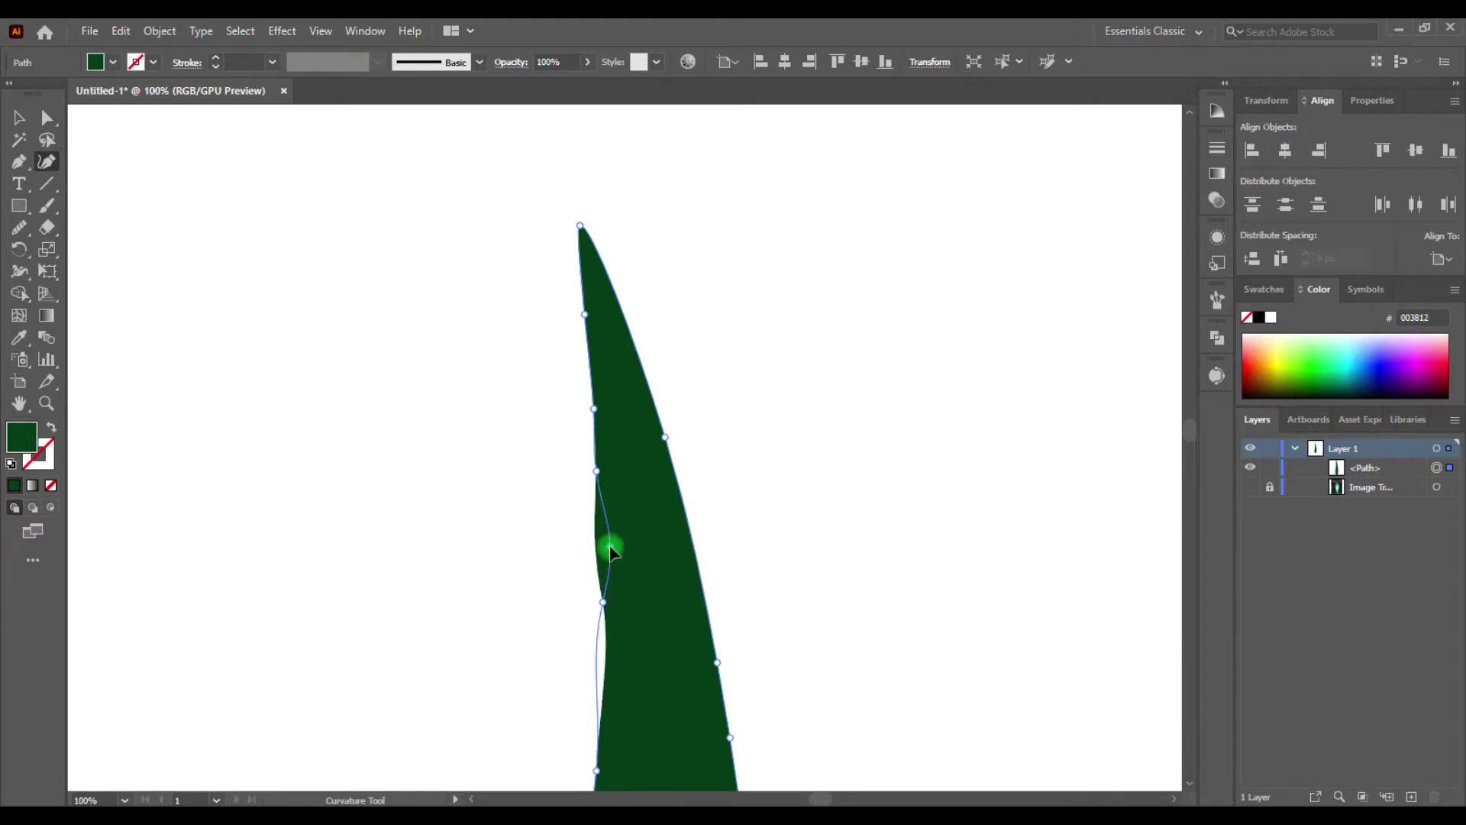
pyautogui.scroll(-5, 679, 556)
pyautogui.hotkey('ctrl', '-')
pyautogui.click(660, 205)
pyautogui.scroll(2, 634, 269)
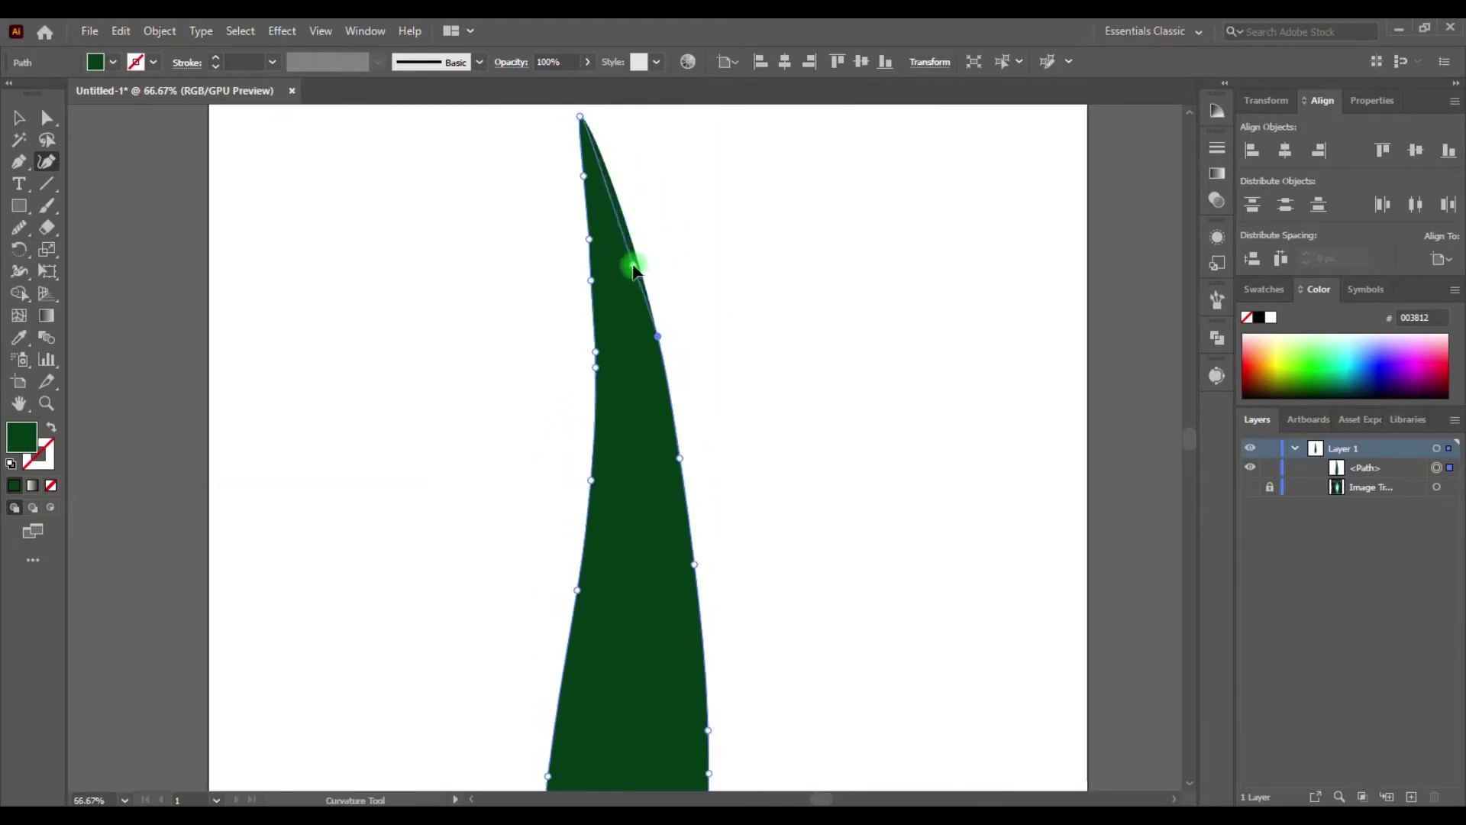
pyautogui.scroll(-1, 649, 344)
pyautogui.click(674, 367)
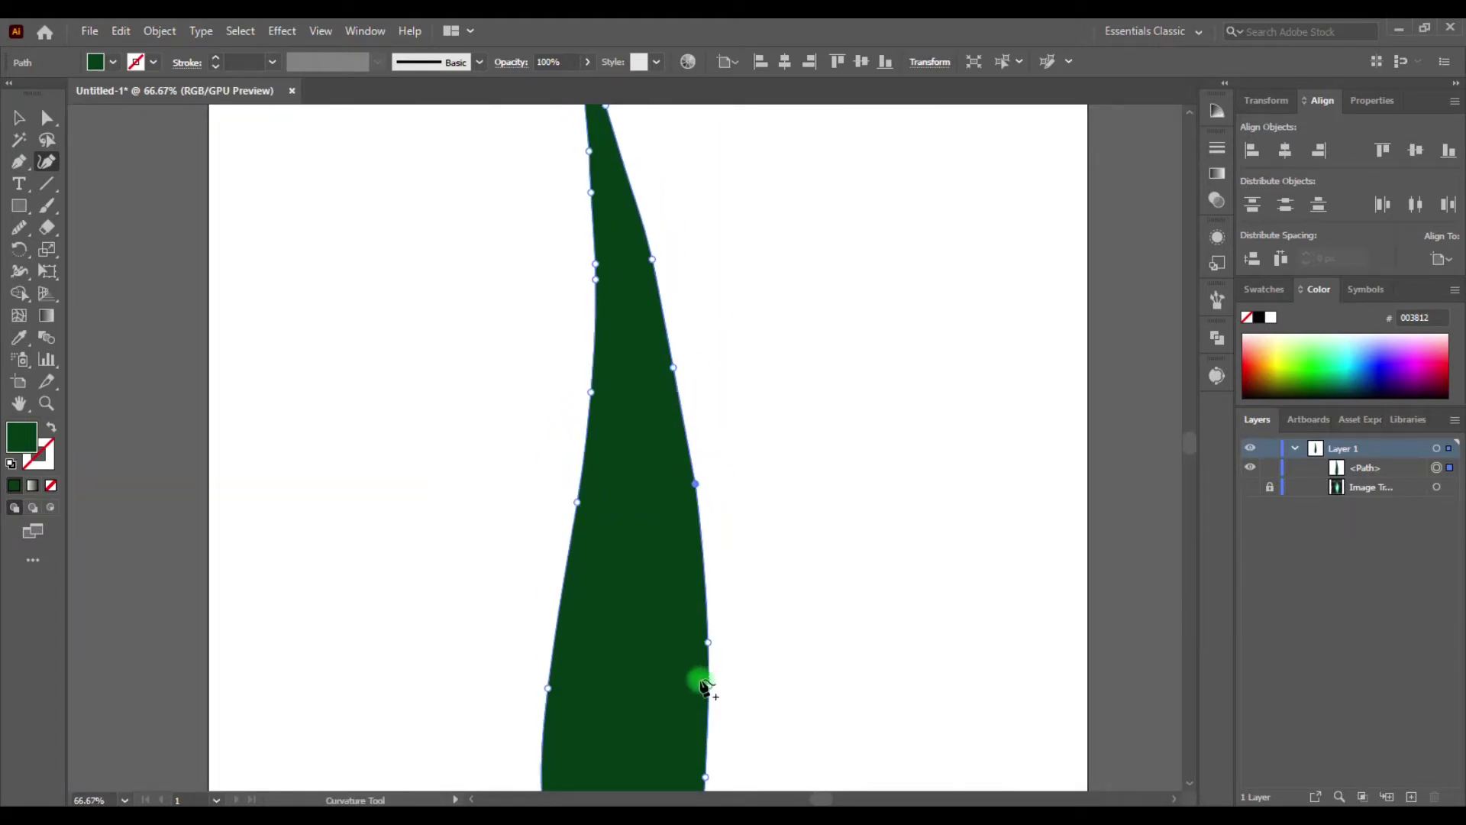
# Smooth the leaf's reshaped right edge with the Smooth tool
pyautogui.scroll(-3, 697, 674)
pyautogui.hotkey('ctrl', '-')
pyautogui.click(20, 117)
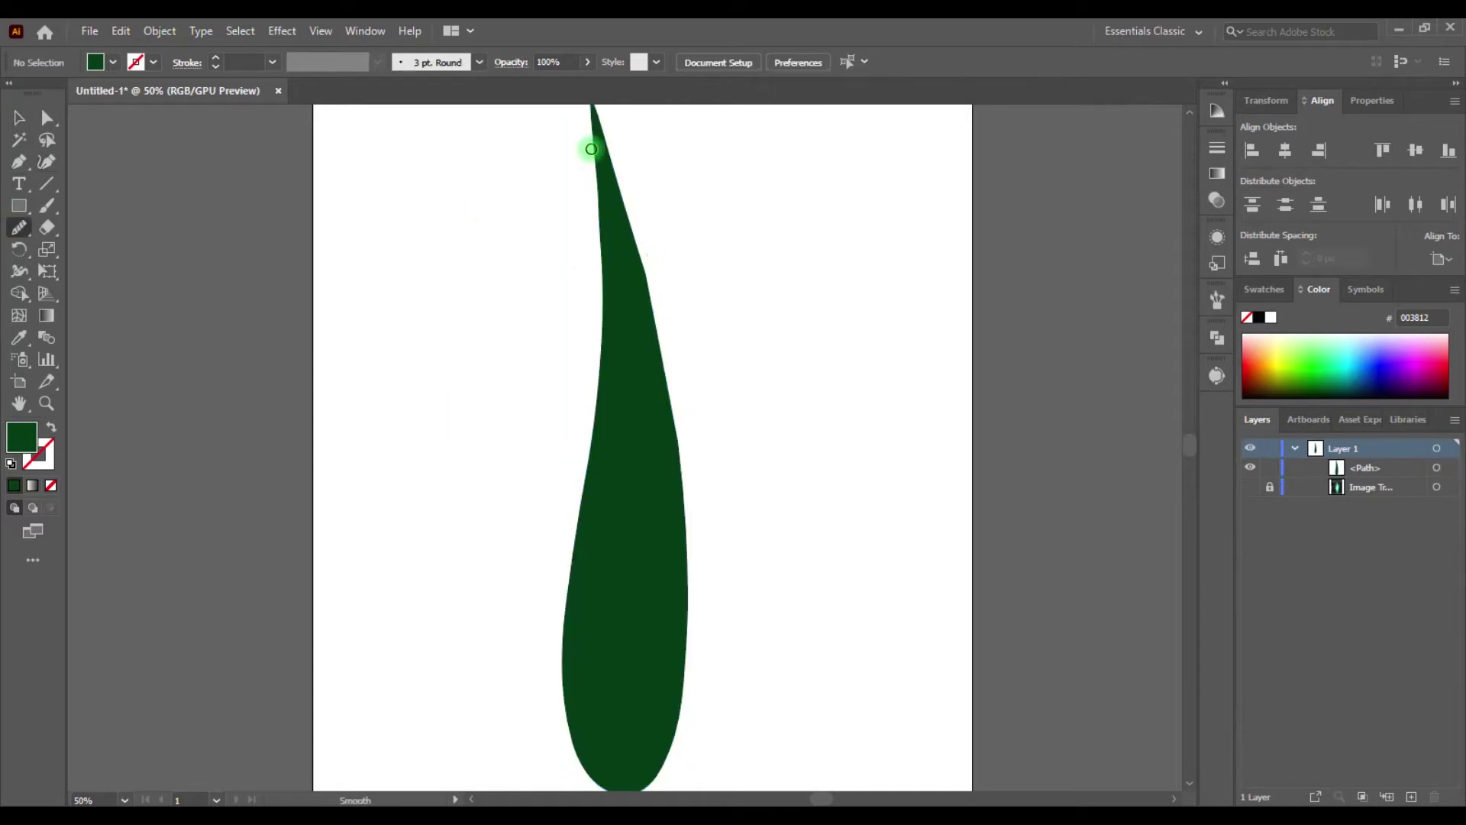
pyautogui.moveTo(637, 305); pyautogui.dragTo(638, 307)
pyautogui.press('v')
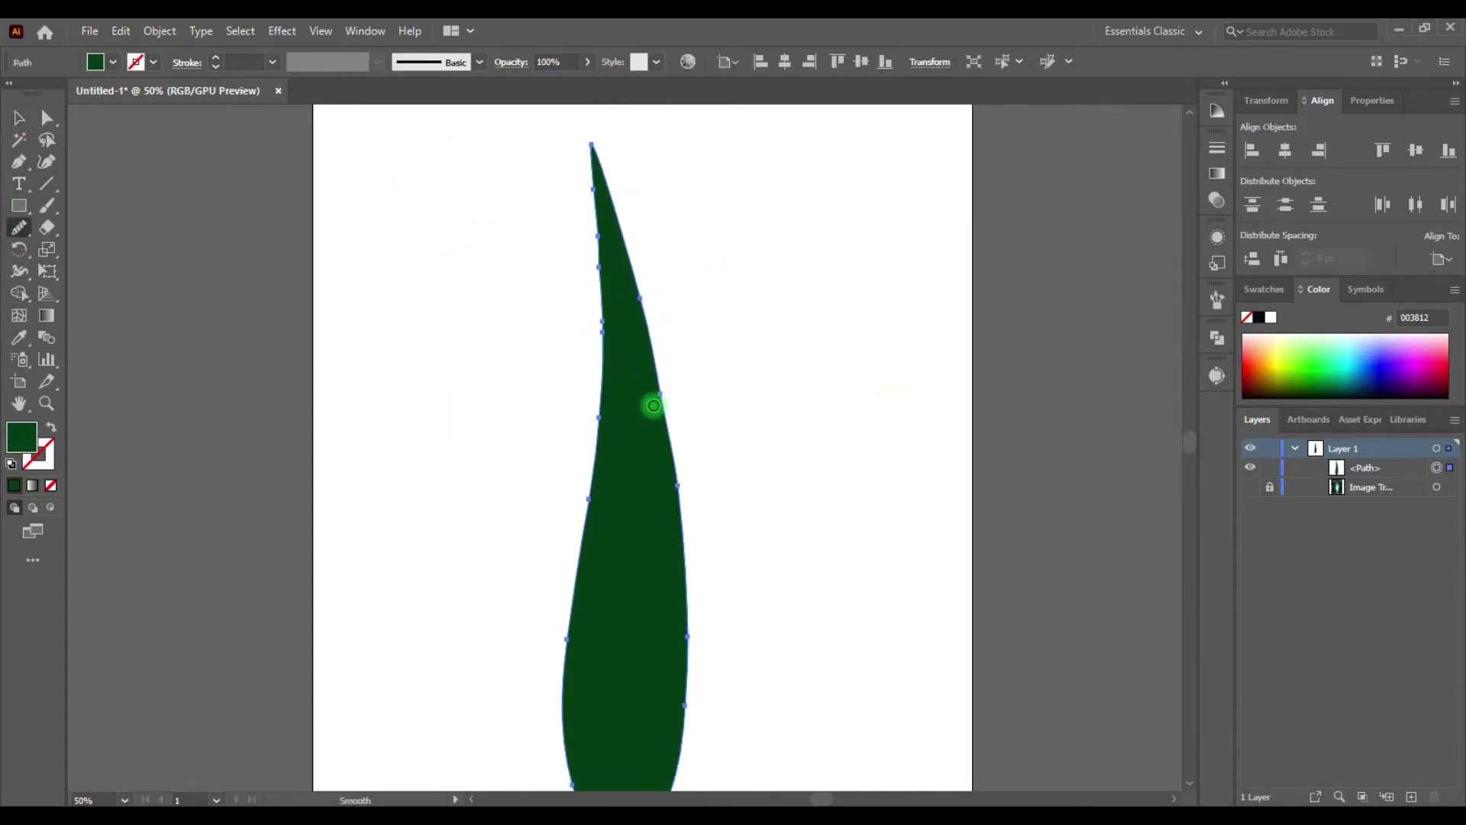
# Start drawing a small triangular shape against the leaf's right edge
pyautogui.scroll(-1, 610, 540)
pyautogui.scroll(1, 907, 450)
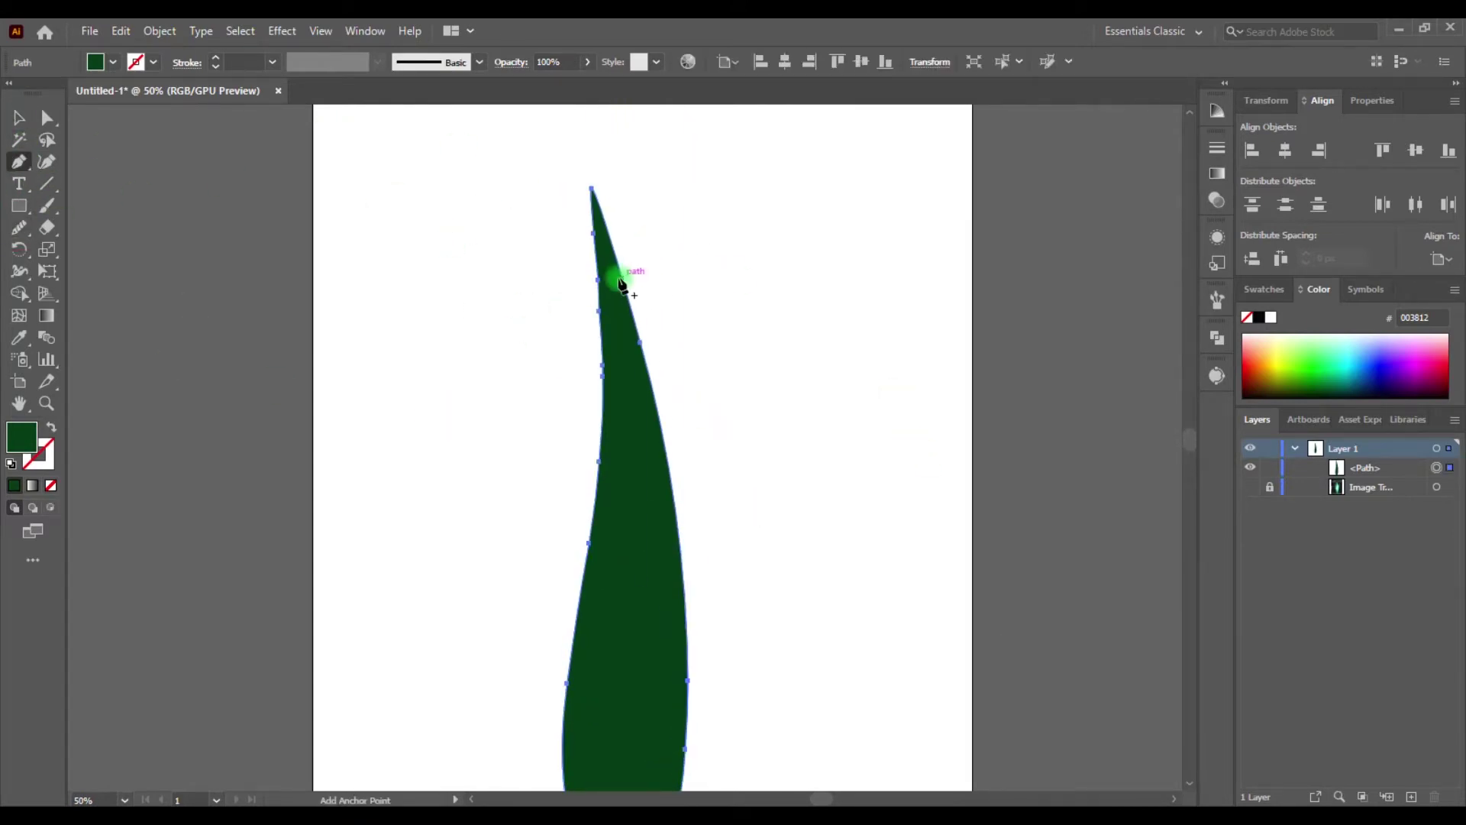
pyautogui.scroll(2, 623, 305)
pyautogui.scroll(2, 580, 321)
pyautogui.moveTo(584, 374); pyautogui.dragTo(555, 380)
# Finish the small triangle on the leaf edge and browse the Window menu panels
pyautogui.click(549, 365)
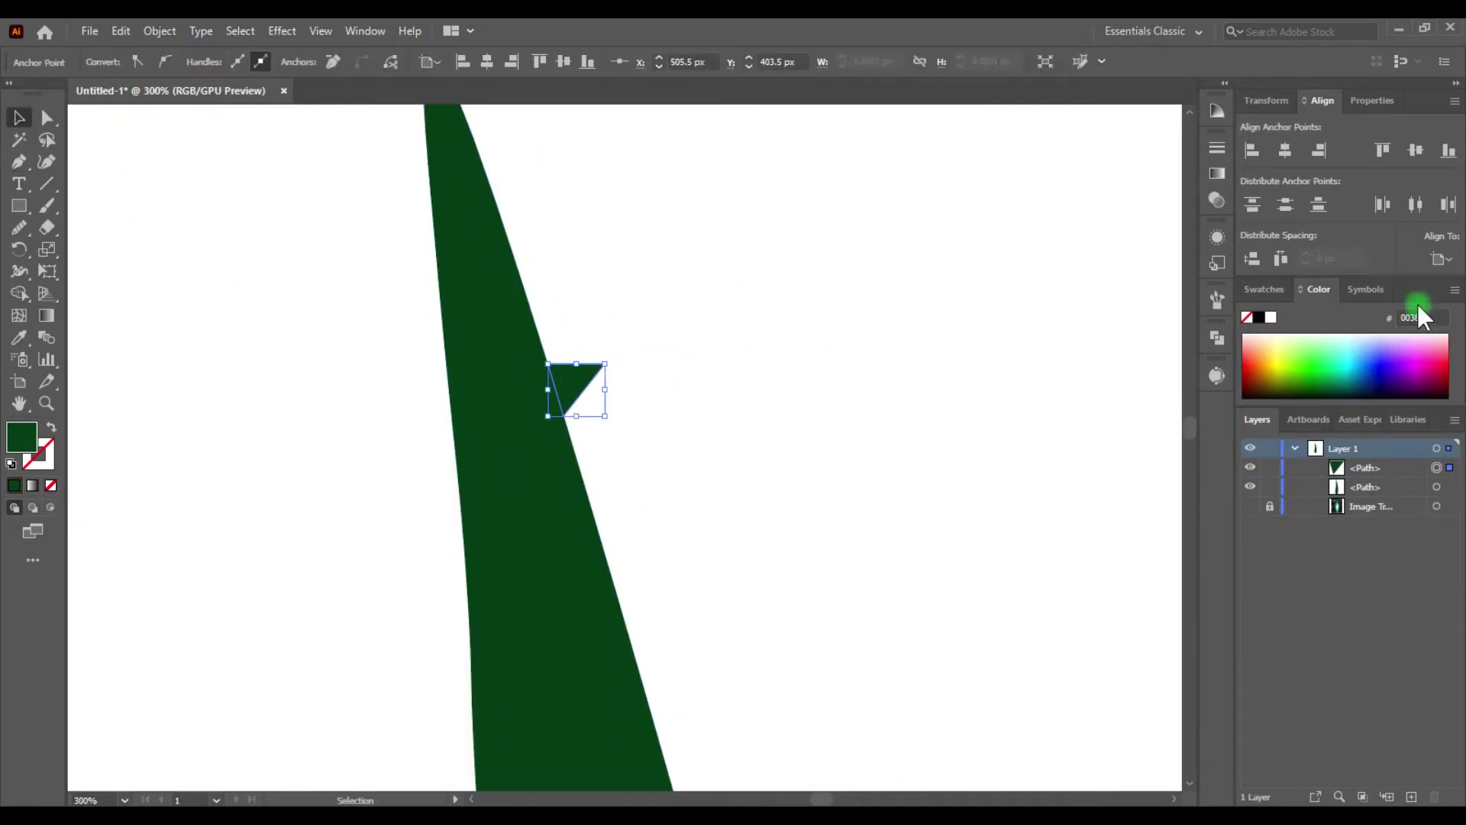
pyautogui.click(325, 29)
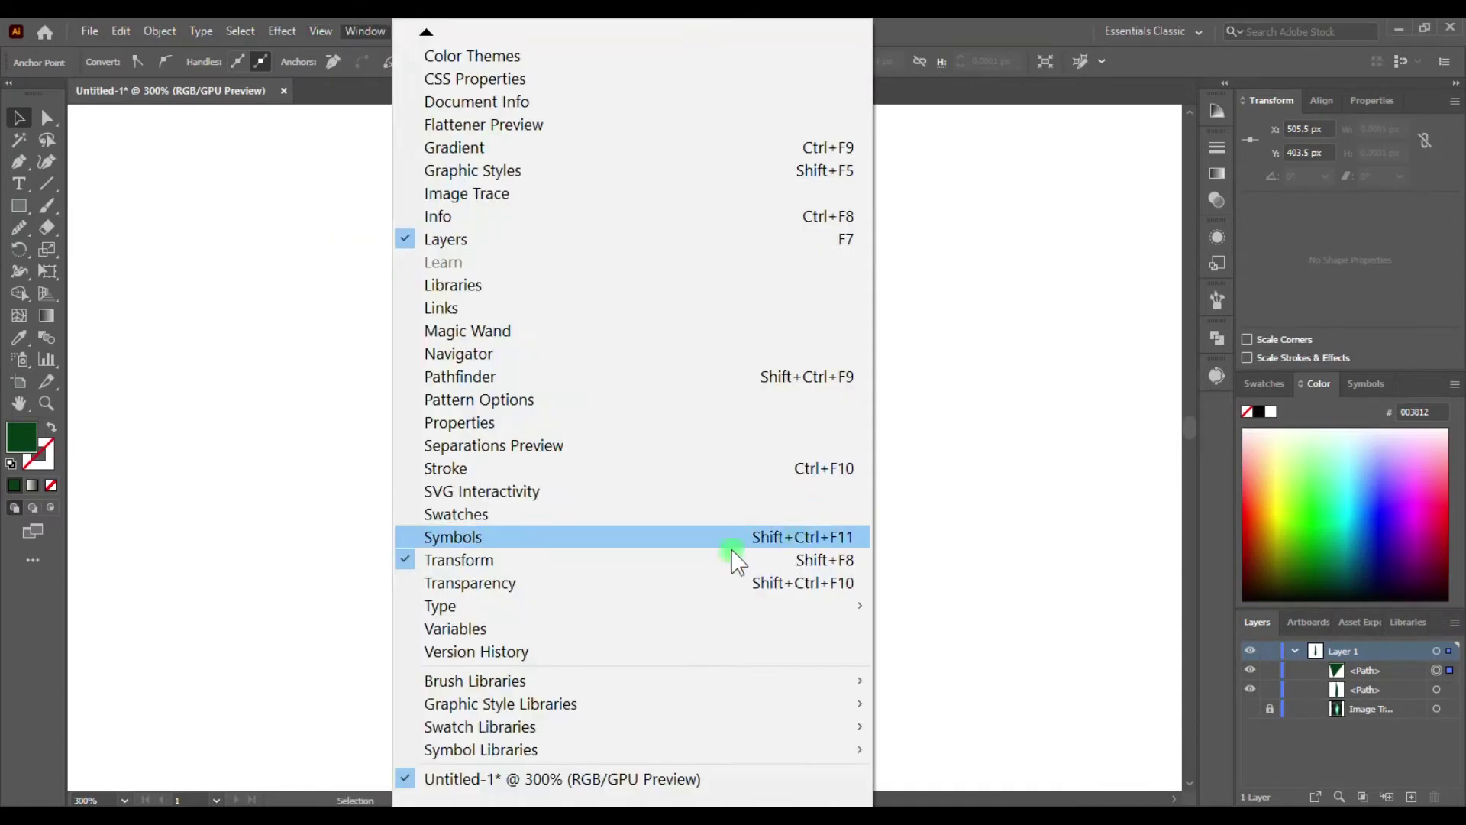
pyautogui.click(802, 468)
pyautogui.click(1218, 200)
pyautogui.click(1010, 183)
pyautogui.click(1208, 309)
pyautogui.click(1216, 229)
# Show the Transform and Symbols panels, then pick the triangle's anchor points
pyautogui.click(365, 30)
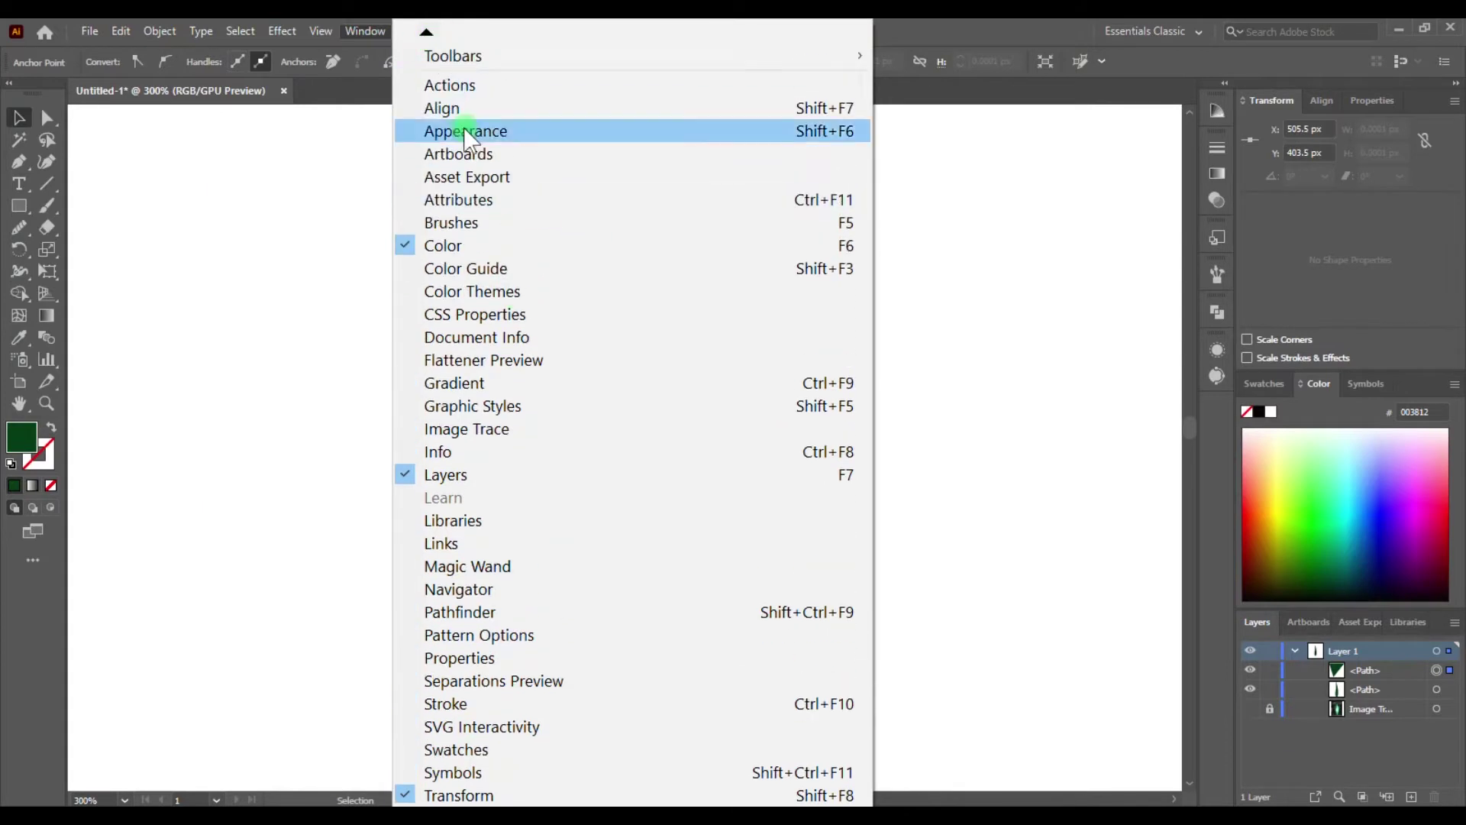
pyautogui.click(1360, 621)
pyautogui.click(1366, 129)
pyautogui.click(1258, 259)
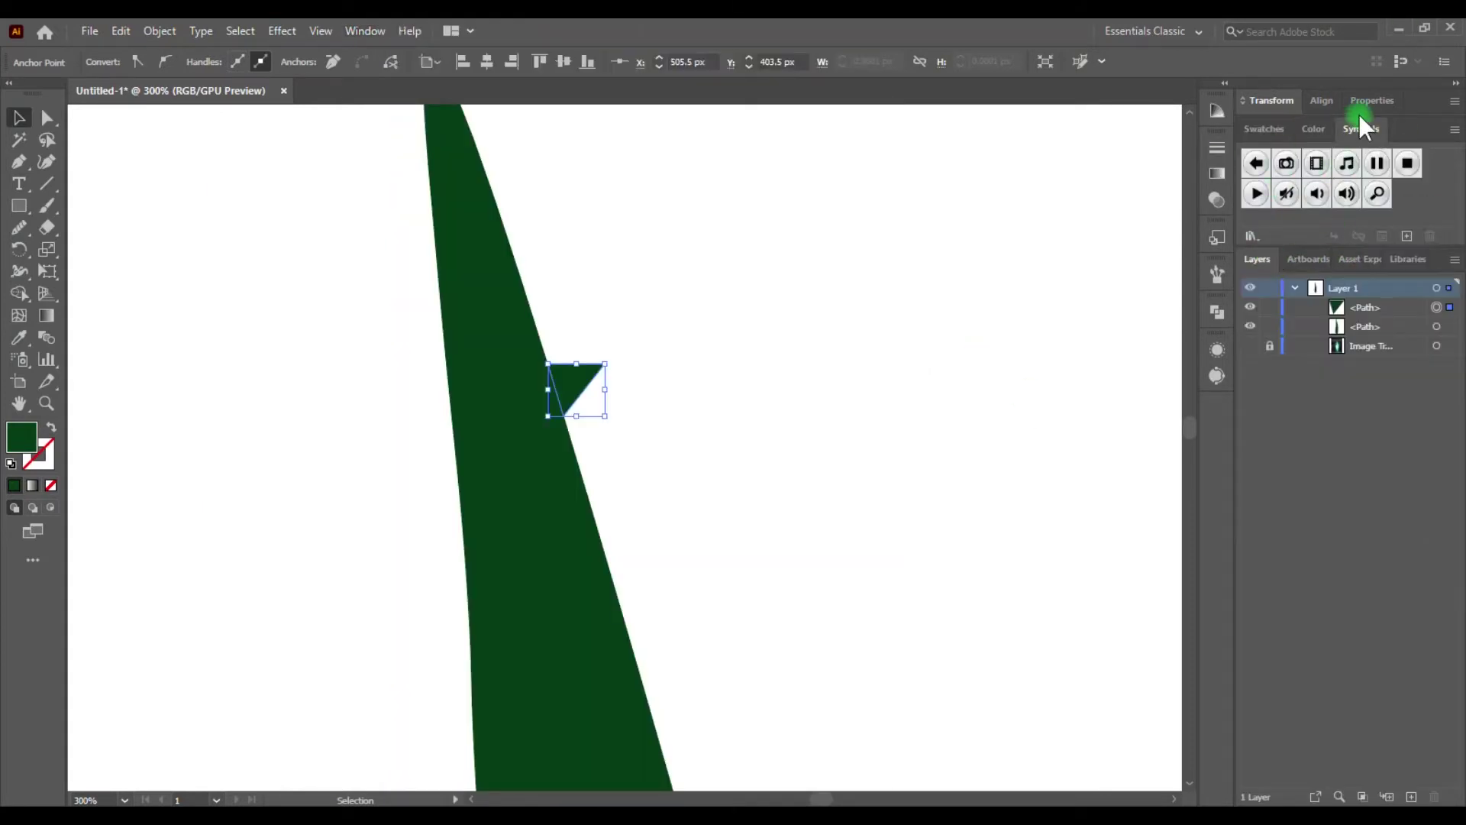
pyautogui.press('a')
pyautogui.click(582, 391)
# Round the triangle's outer corner and copy it down the leaf's right edge
pyautogui.moveTo(593, 377); pyautogui.dragTo(714, 367)
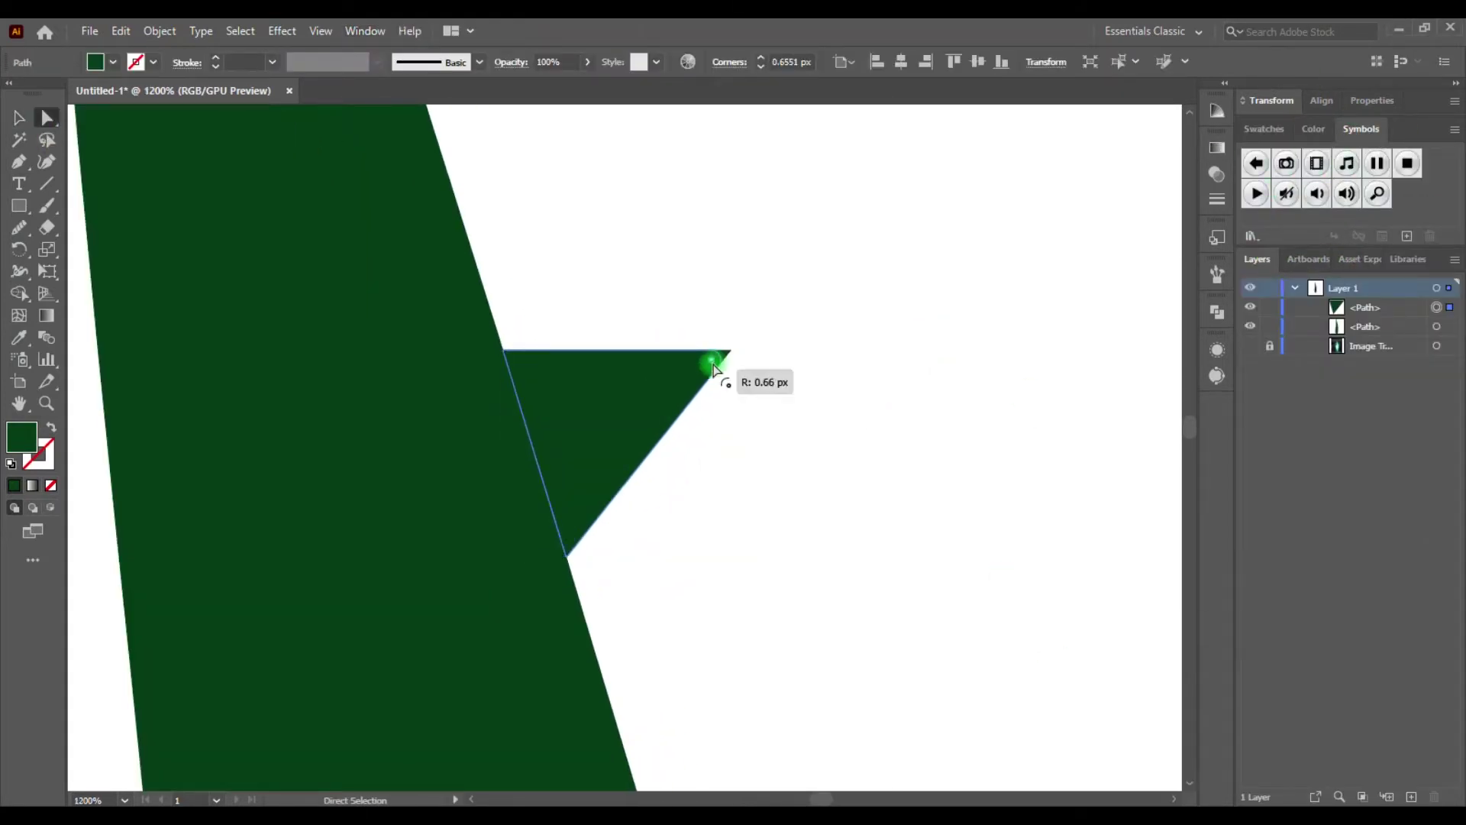
pyautogui.moveTo(626, 444); pyautogui.dragTo(700, 679)
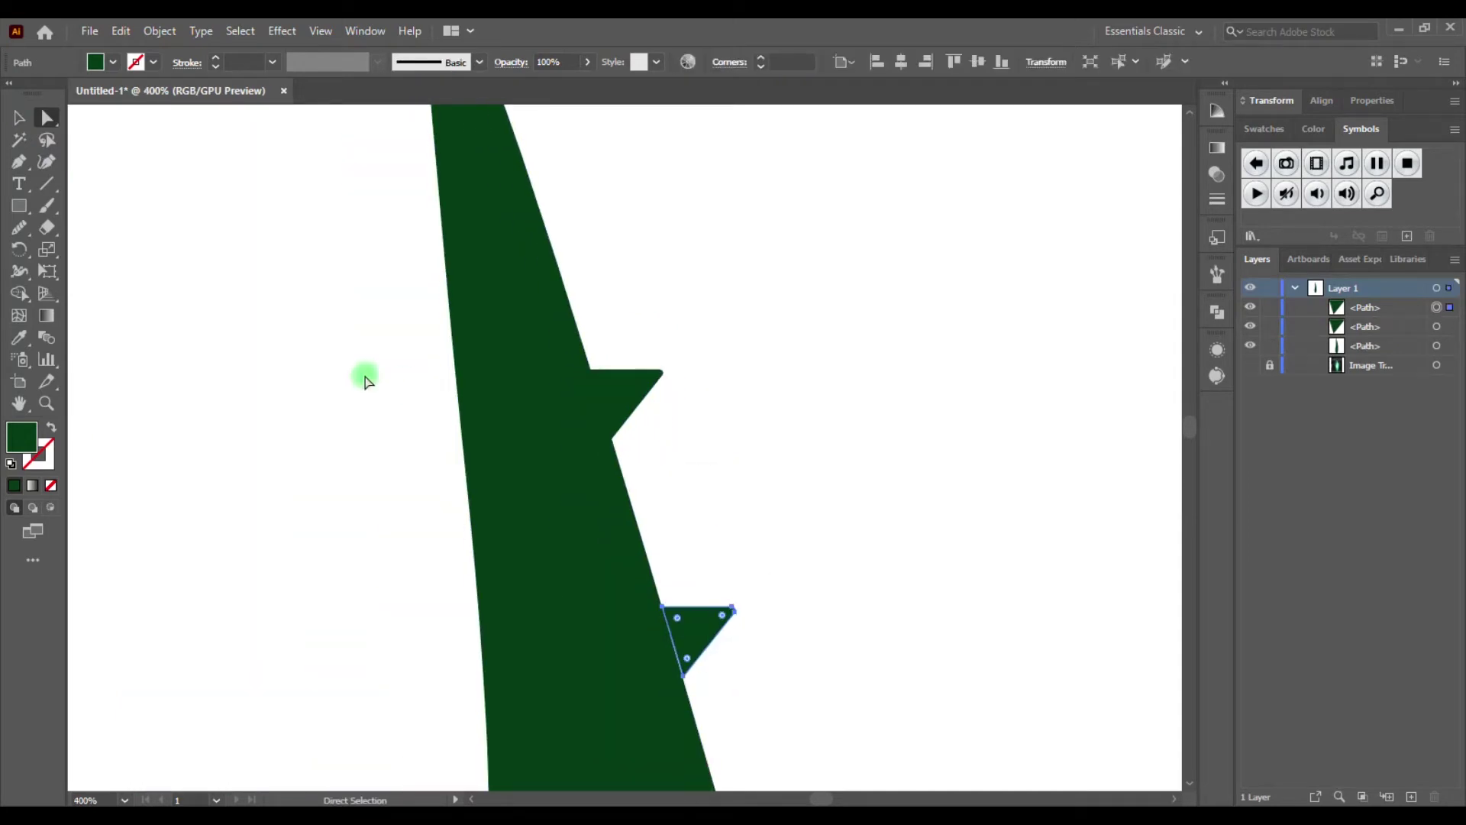
pyautogui.scroll(-3, 339, 350)
pyautogui.click(19, 117)
pyautogui.moveTo(629, 297); pyautogui.dragTo(657, 402)
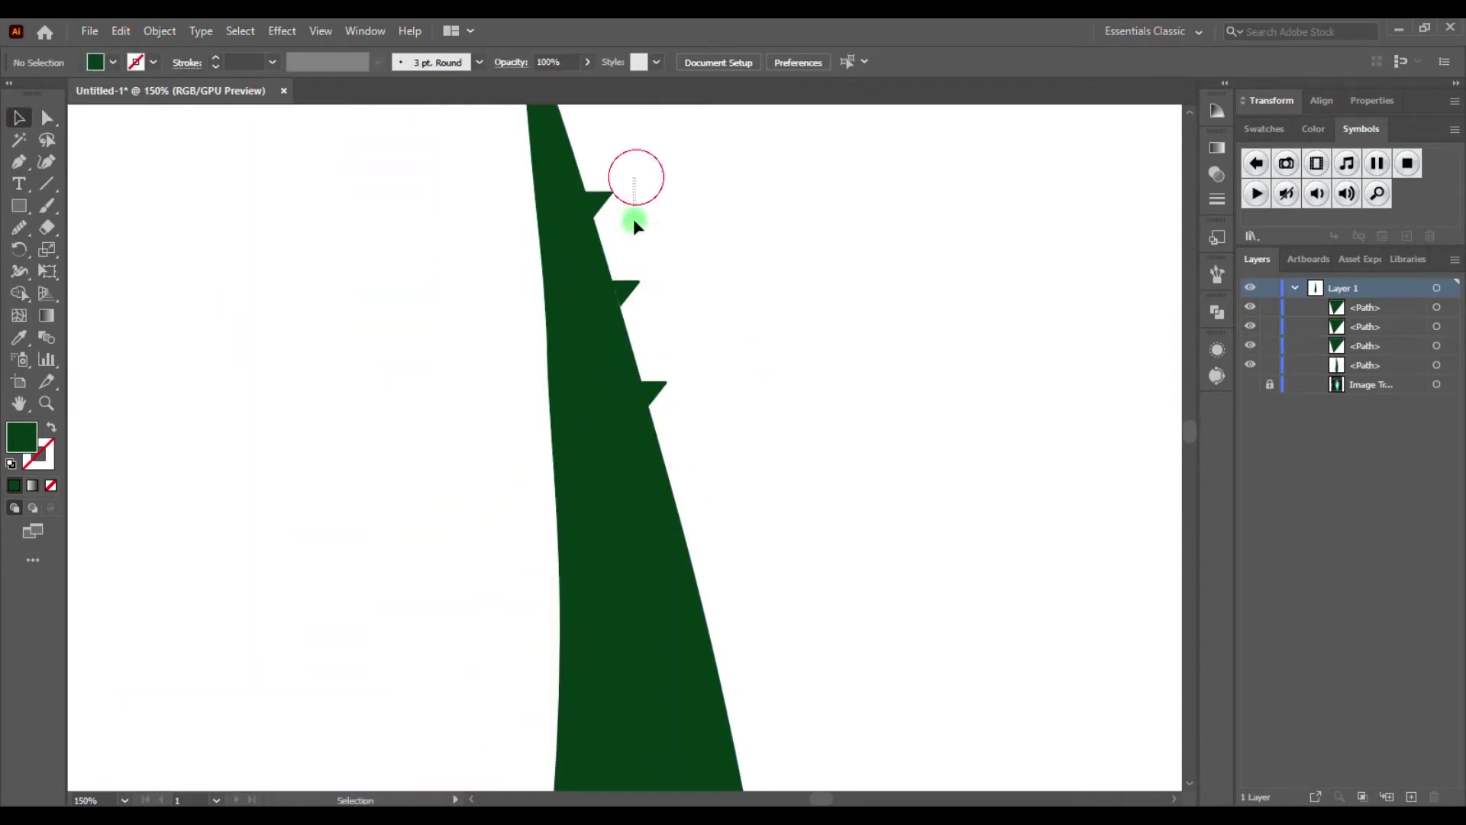
# Copy the three spikes lower down the leaf and tilt them to follow the edge
pyautogui.moveTo(634, 221); pyautogui.dragTo(619, 404)
pyautogui.moveTo(622, 288); pyautogui.dragTo(710, 598)
pyautogui.moveTo(764, 495); pyautogui.dragTo(733, 535)
pyautogui.scroll(5, 623, 443)
pyautogui.scroll(-8, 785, 649)
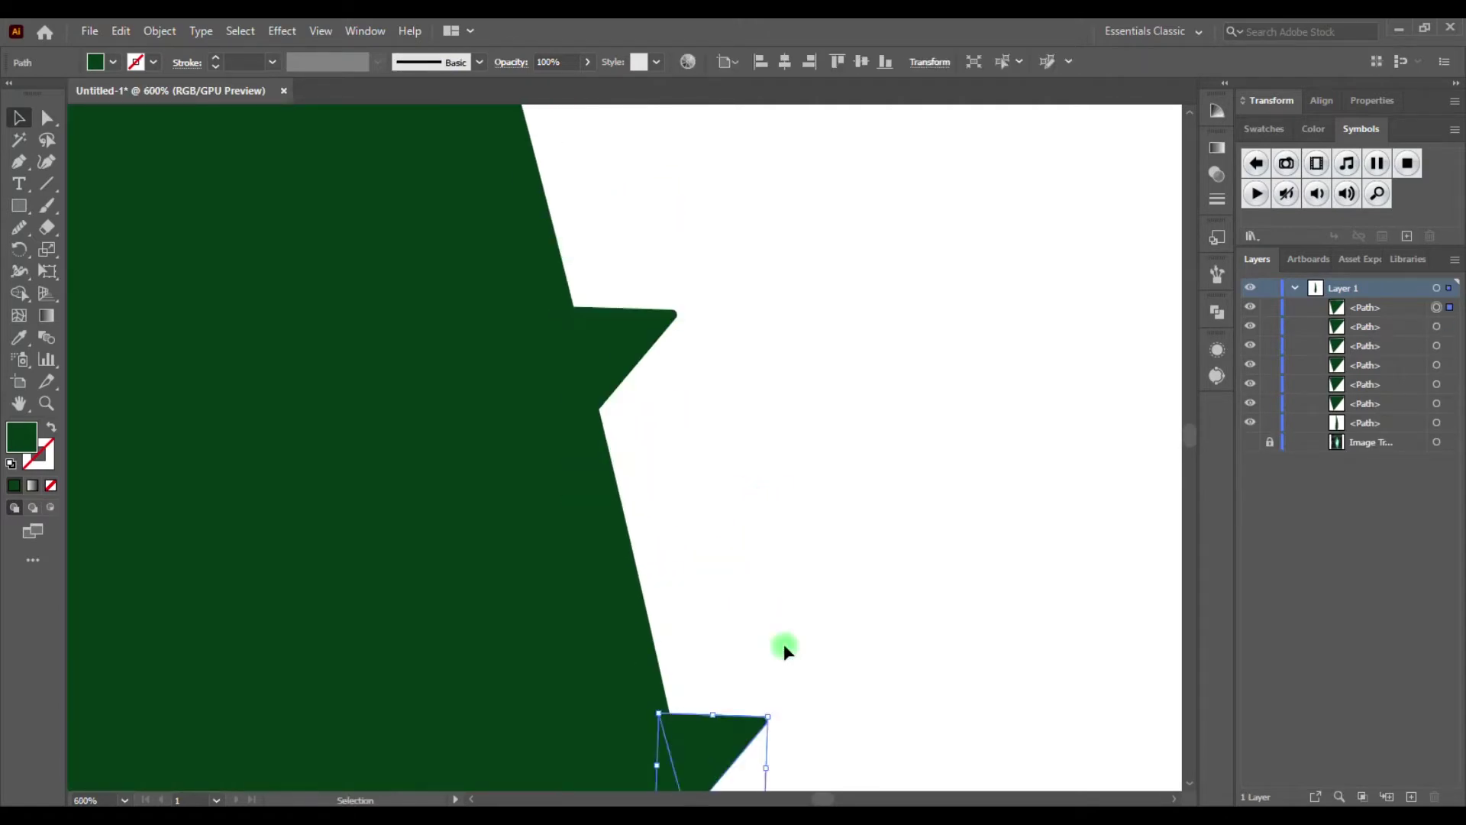
pyautogui.click(666, 365)
# Copy another set of spikes further down, rotating and positioning them onto the edge
pyautogui.moveTo(620, 321); pyautogui.dragTo(582, 233)
pyautogui.moveTo(625, 359); pyautogui.dragTo(670, 572)
pyautogui.scroll(4, 671, 573)
pyautogui.moveTo(753, 227); pyautogui.dragTo(791, 252)
pyautogui.moveTo(588, 379)
pyautogui.mouseDown()
pyautogui.moveTo(566, 413)
pyautogui.moveTo(589, 391)
pyautogui.mouseUp()
pyautogui.click(589, 391)
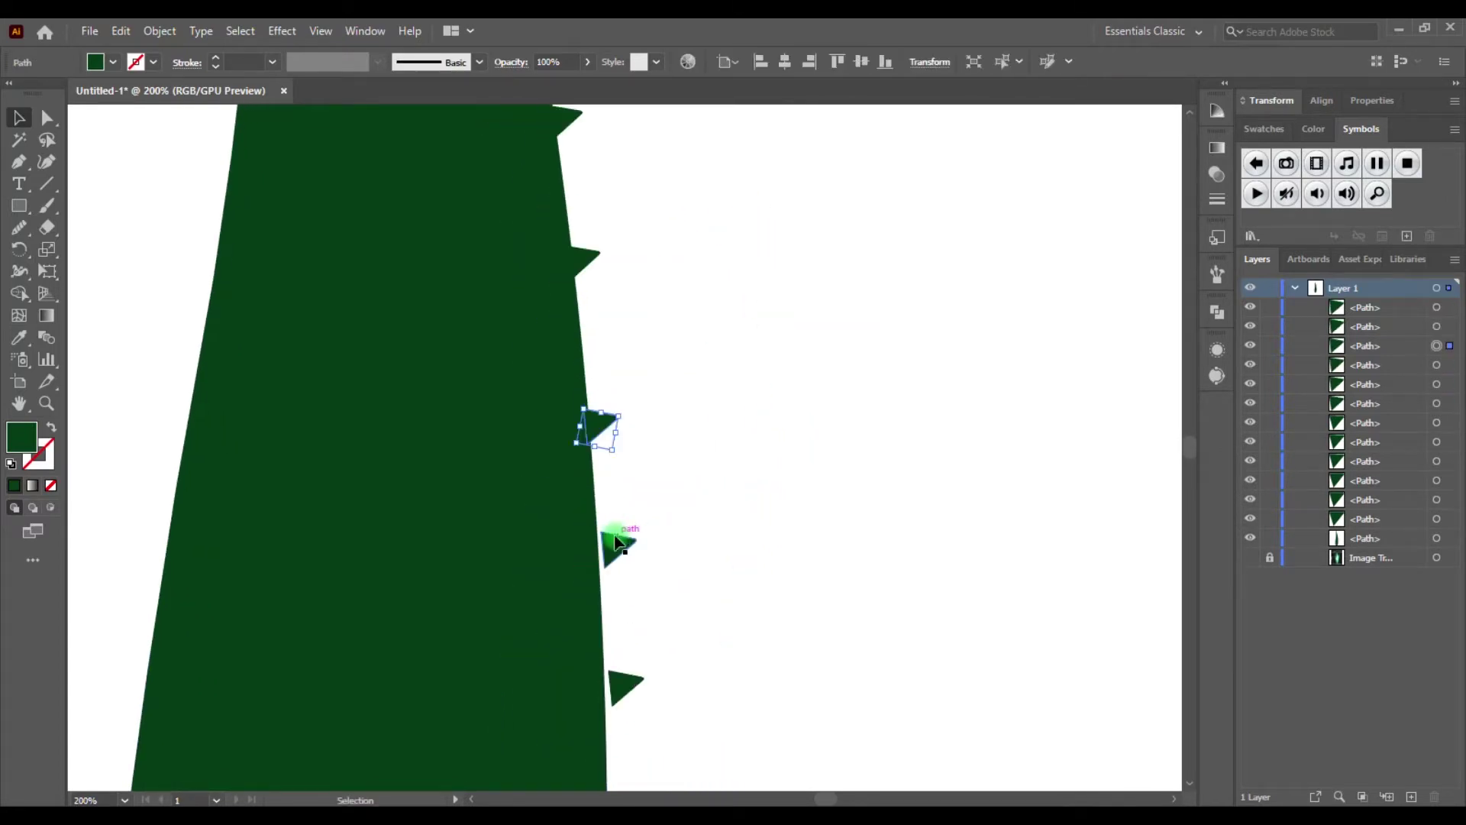
pyautogui.hotkey('ctrl', 'z')
pyautogui.hotkey('ctrl', 'z')
pyautogui.hotkey('ctrl', 'shift', 'z')
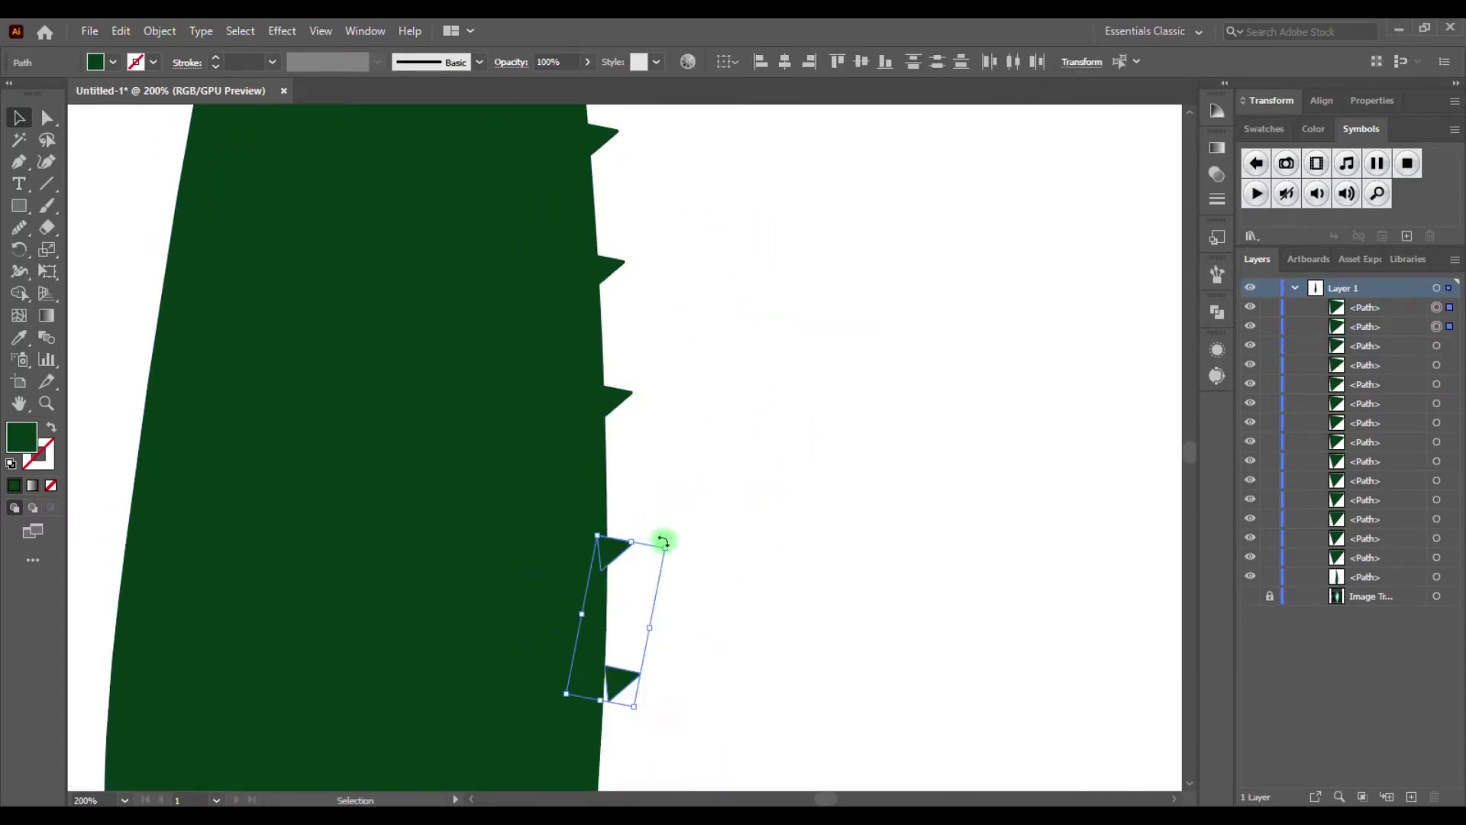
pyautogui.moveTo(602, 628)
pyautogui.mouseDown()
pyautogui.moveTo(615, 524)
pyautogui.moveTo(568, 623)
pyautogui.mouseUp()
# Review the whole serrated leaf and select the right-edge spikes for mirroring
pyautogui.hotkey('ctrl', '-')
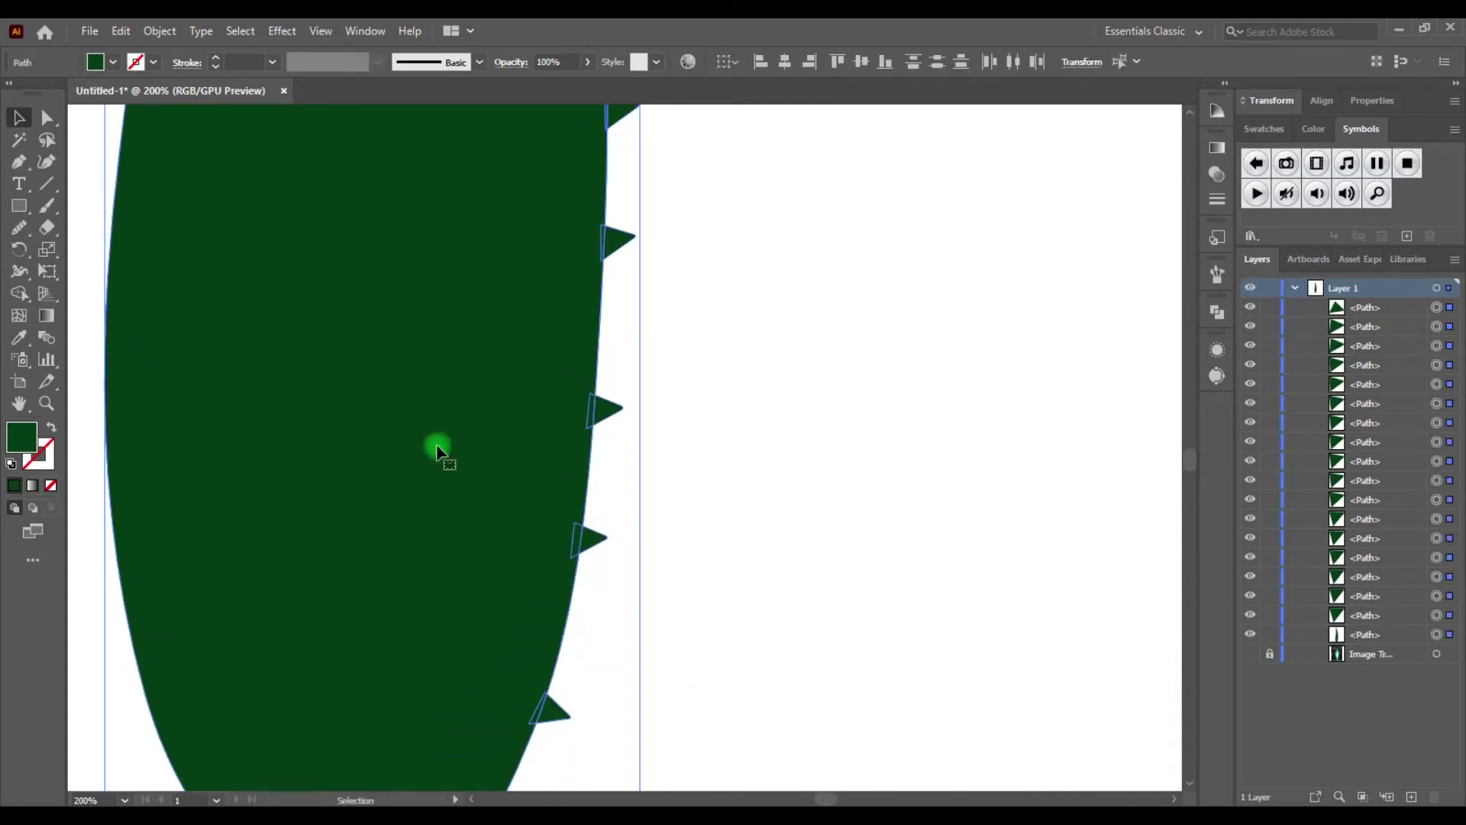
pyautogui.hotkey('ctrl', '-')
pyautogui.hotkey('ctrl', 'a')
pyautogui.hotkey('ctrl', '-')
pyautogui.click(1322, 100)
pyautogui.click(1260, 288)
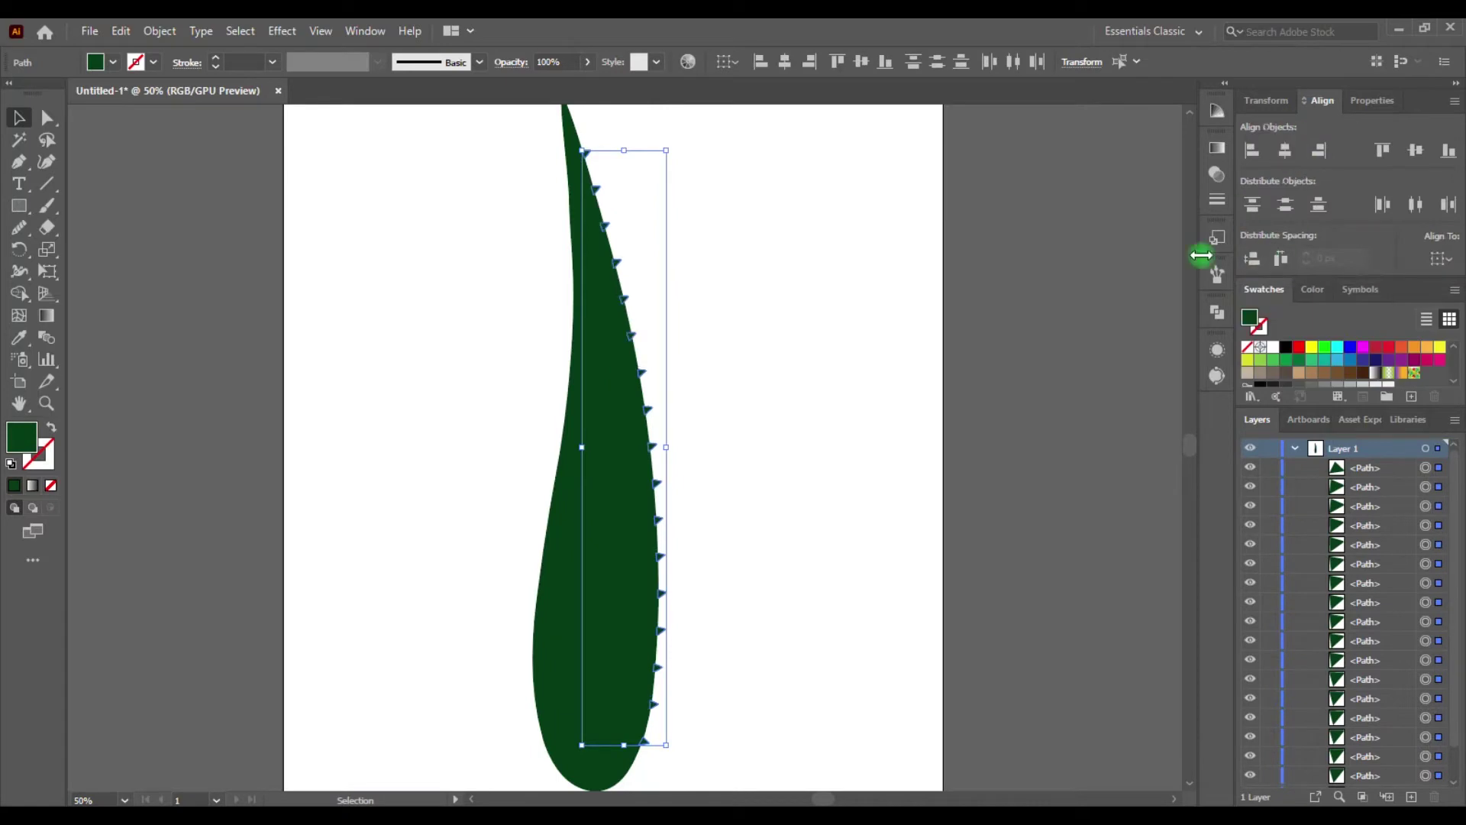
pyautogui.click(499, 344)
pyautogui.hotkey('ctrl', '+')
pyautogui.hotkey('ctrl', '+')
pyautogui.hotkey('ctrl', '-')
pyautogui.hotkey('ctrl', '-')
pyautogui.hotkey('ctrl', '-')
pyautogui.hotkey('ctrl', '-')
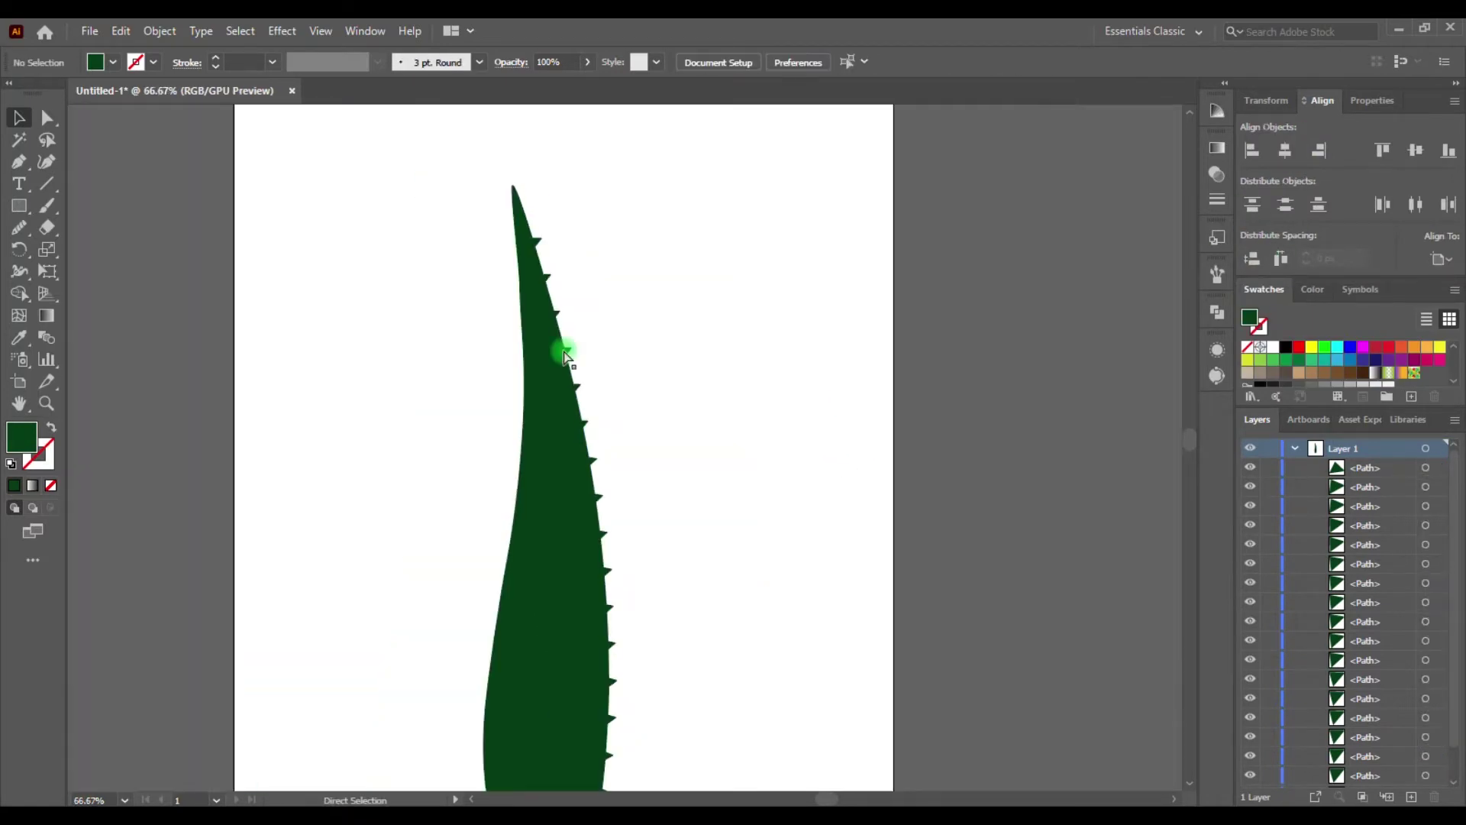
pyautogui.moveTo(690, 583); pyautogui.dragTo(419, 189)
# Make a vertically reflected copy of the selected spikes
pyautogui.rightClick(550, 501)
pyautogui.moveTo(785, 386)
pyautogui.click(850, 444)
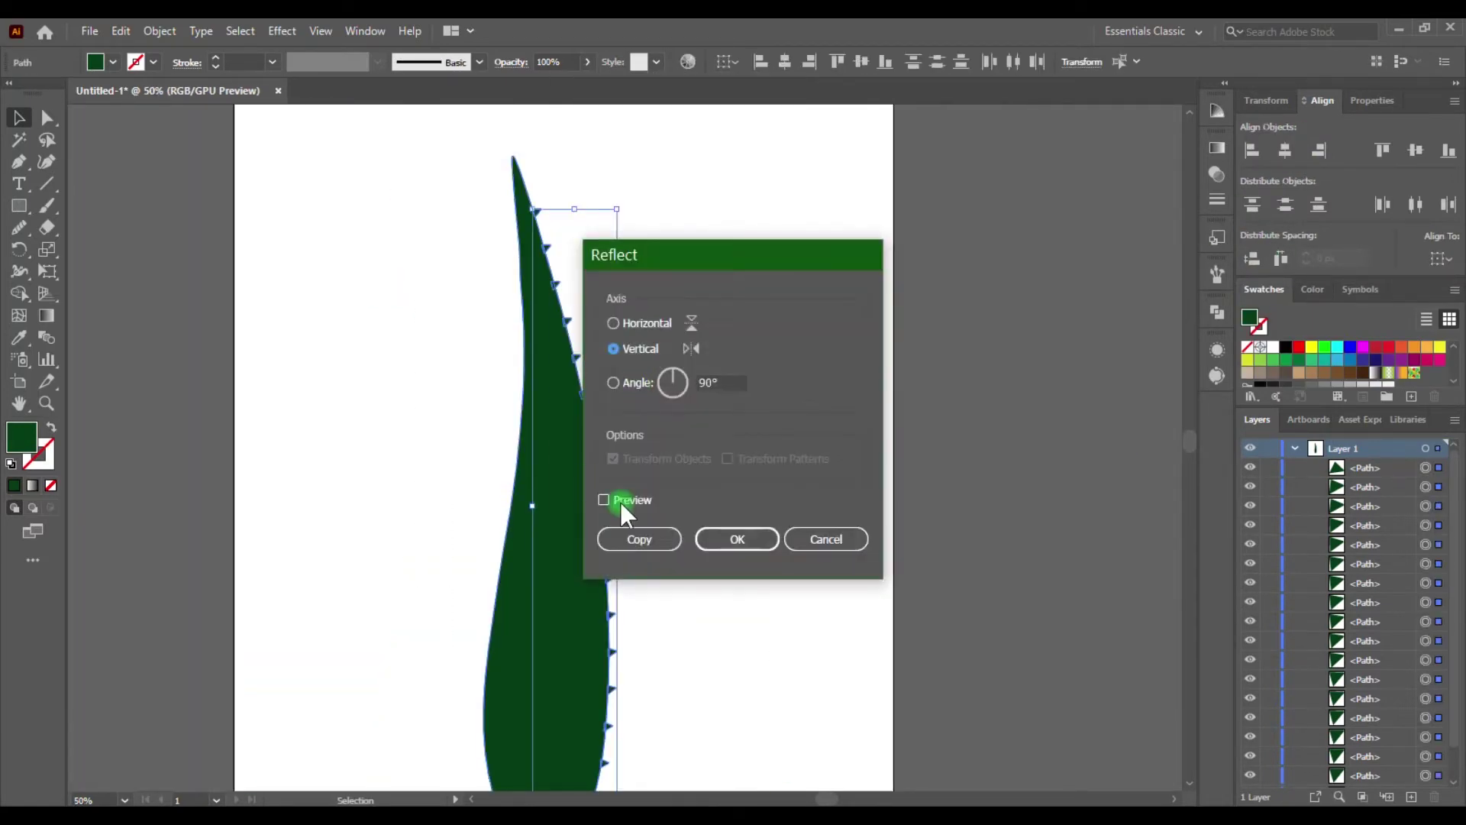
pyautogui.click(639, 536)
pyautogui.moveTo(606, 245); pyautogui.dragTo(507, 229)
pyautogui.hotkey('ctrl', '-')
pyautogui.click(519, 236)
# Rotate the first mirrored spike and fit it onto the leaf's left edge
pyautogui.hotkey('ctrl', '1')
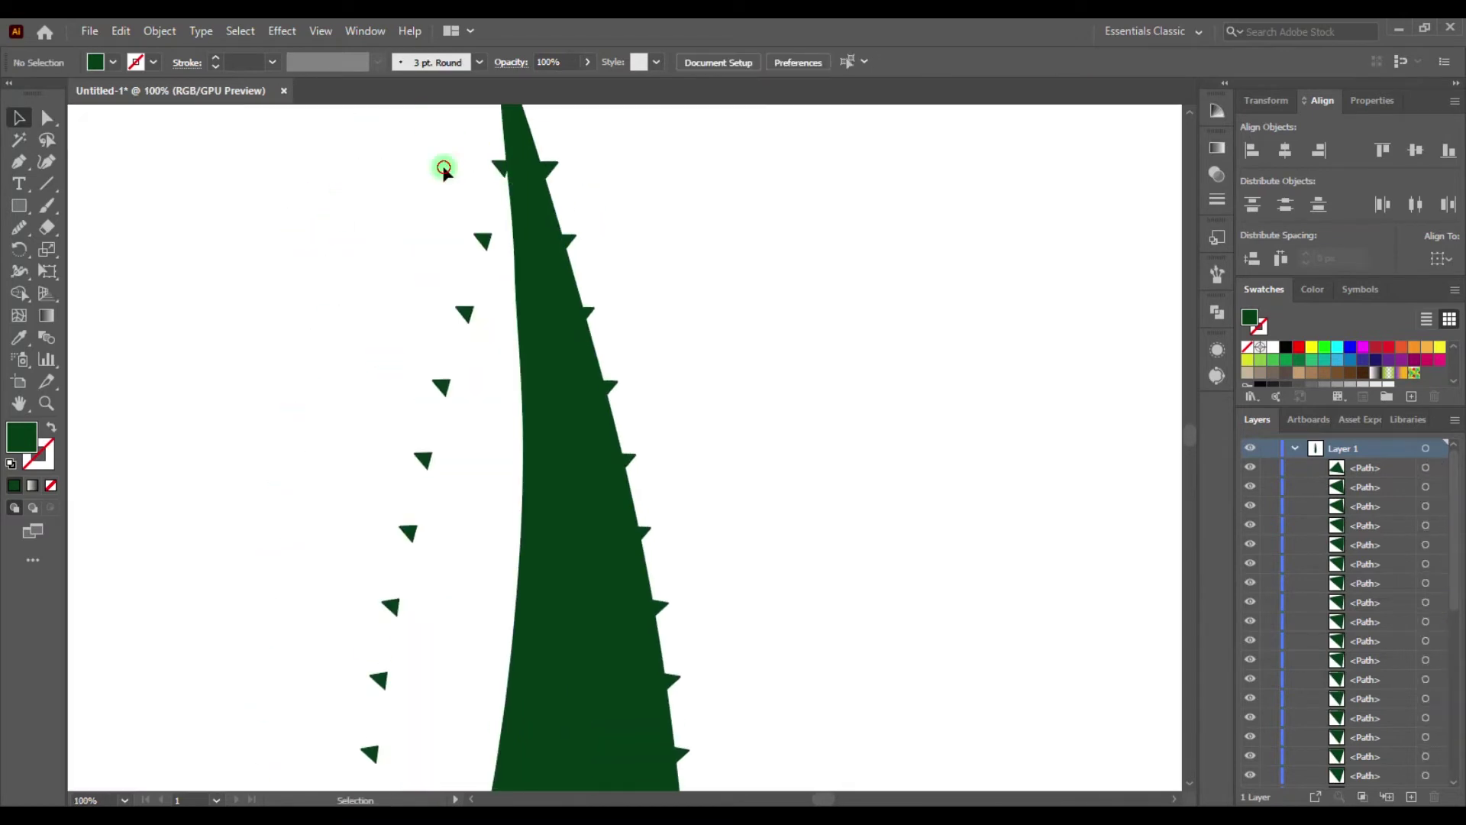
pyautogui.click(493, 167)
pyautogui.hotkey('ctrl', '+')
pyautogui.hotkey('ctrl', '+')
pyautogui.hotkey('ctrl', '+')
pyautogui.moveTo(491, 182)
pyautogui.mouseDown()
pyautogui.moveTo(577, 418)
pyautogui.moveTo(593, 648)
pyautogui.mouseUp()
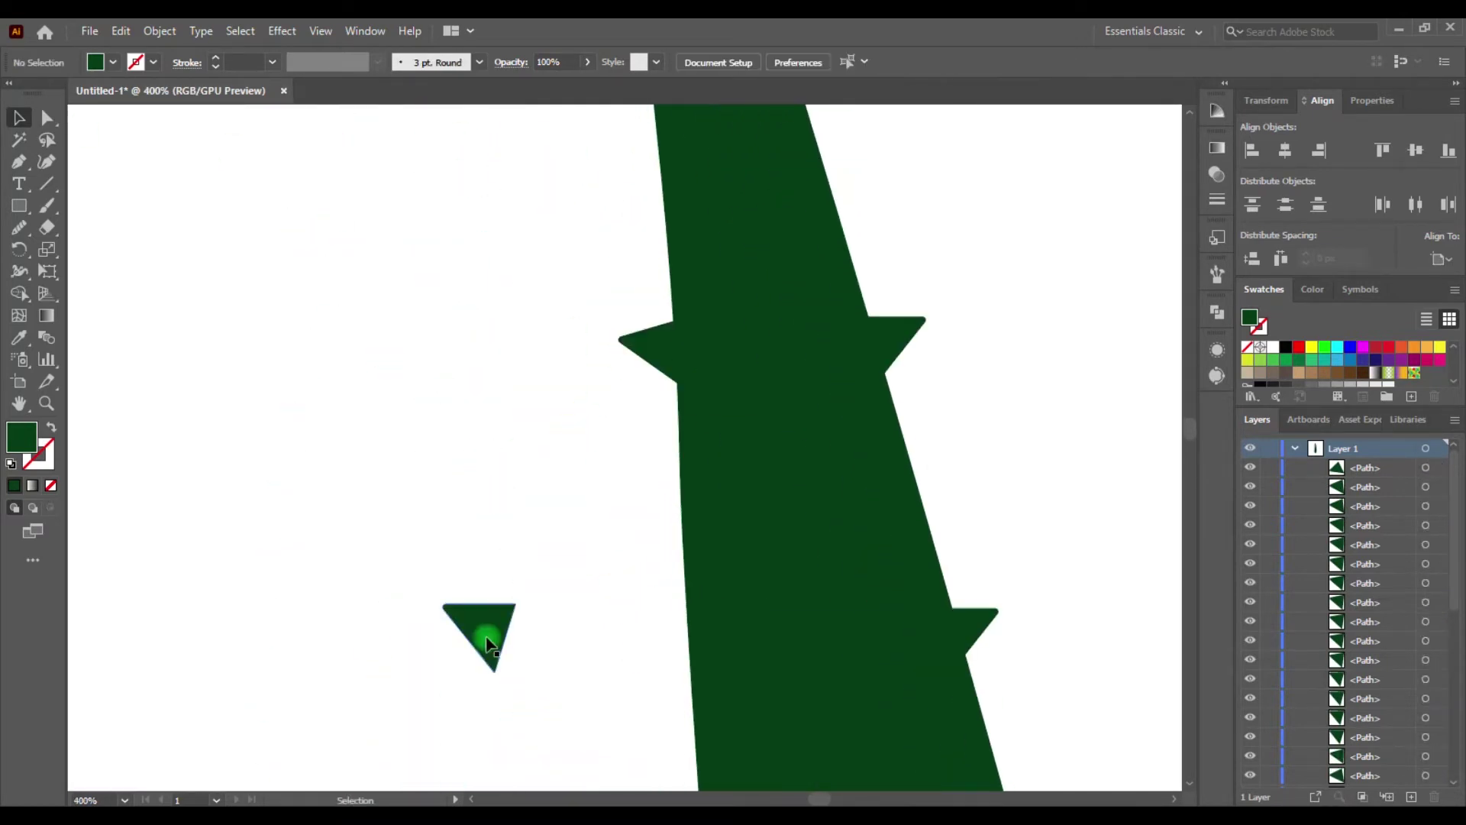
pyautogui.moveTo(387, 655); pyautogui.dragTo(694, 665)
pyautogui.moveTo(573, 665)
pyautogui.mouseDown()
pyautogui.moveTo(591, 558)
pyautogui.moveTo(716, 689)
pyautogui.moveTo(704, 580)
pyautogui.mouseUp()
pyautogui.hotkey('ctrl', '-')
# Place the remaining mirrored spikes along the left edge, then select the leaf with all spikes
pyautogui.moveTo(688, 514)
pyautogui.mouseDown()
pyautogui.moveTo(678, 655)
pyautogui.moveTo(655, 655)
pyautogui.moveTo(552, 566)
pyautogui.moveTo(664, 627)
pyautogui.mouseUp()
pyautogui.moveTo(341, 469)
pyautogui.mouseDown()
pyautogui.moveTo(550, 396)
pyautogui.moveTo(603, 398)
pyautogui.moveTo(606, 472)
pyautogui.mouseUp()
pyautogui.scroll(1, 560, 370)
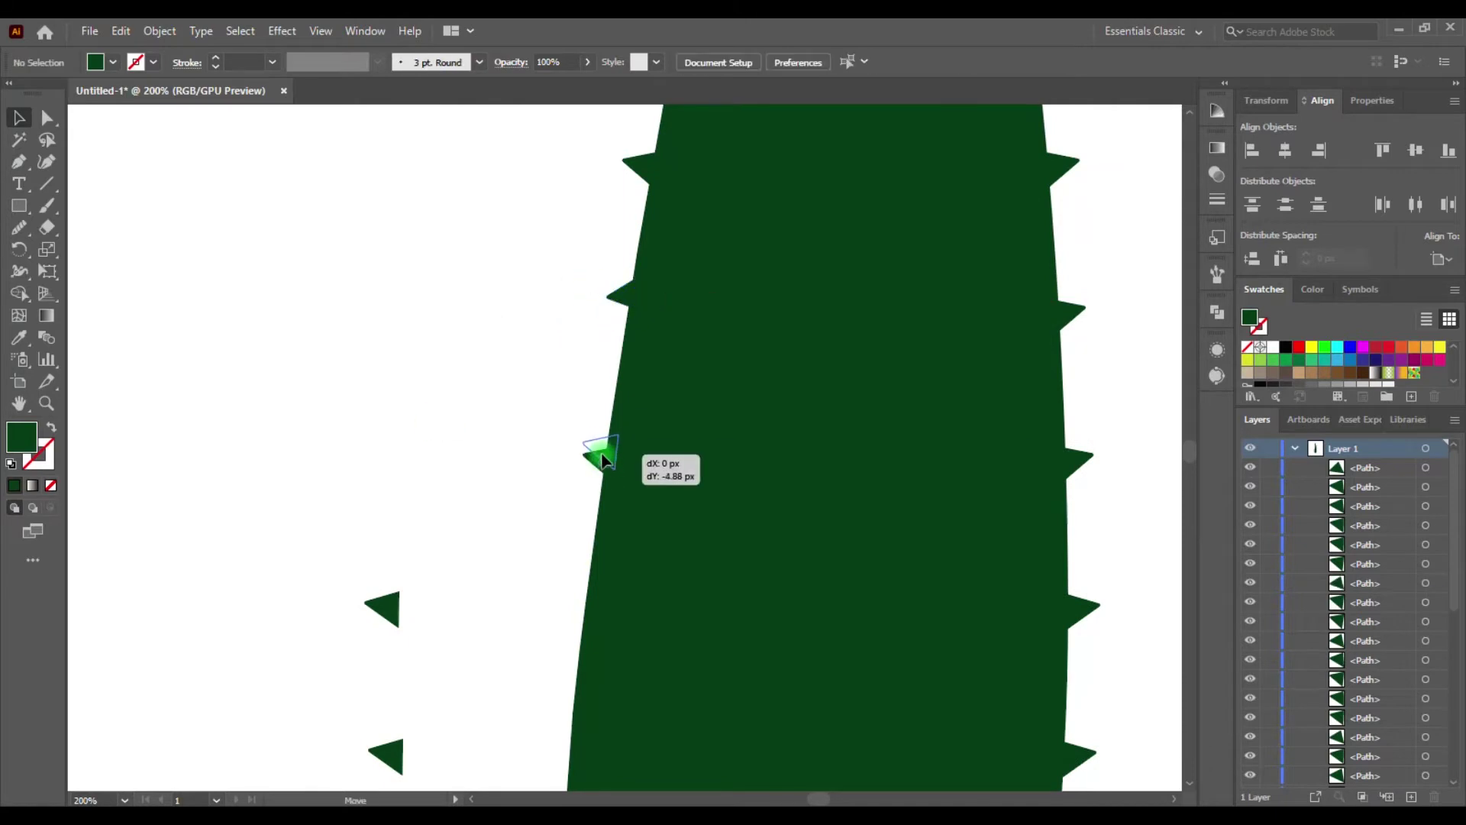
pyautogui.moveTo(485, 634)
pyautogui.mouseDown()
pyautogui.moveTo(573, 491)
pyautogui.moveTo(573, 573)
pyautogui.moveTo(558, 562)
pyautogui.mouseUp()
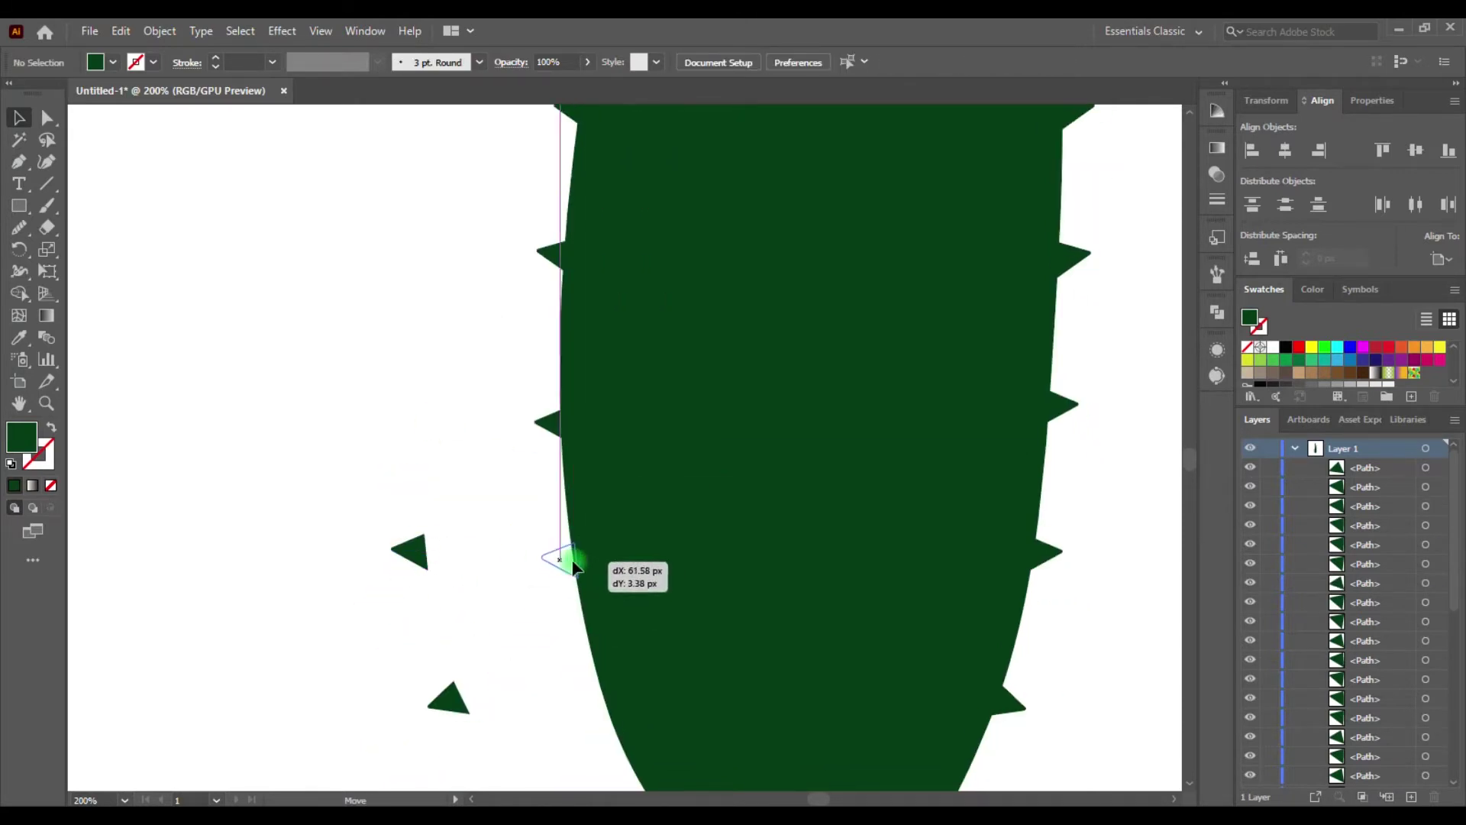
pyautogui.scroll(-3, 394, 496)
pyautogui.hotkey('ctrl', '-')
pyautogui.hotkey('ctrl', '-')
pyautogui.hotkey('ctrl', '-')
pyautogui.hotkey('ctrl', '-')
pyautogui.moveTo(522, 456); pyautogui.dragTo(802, 661)
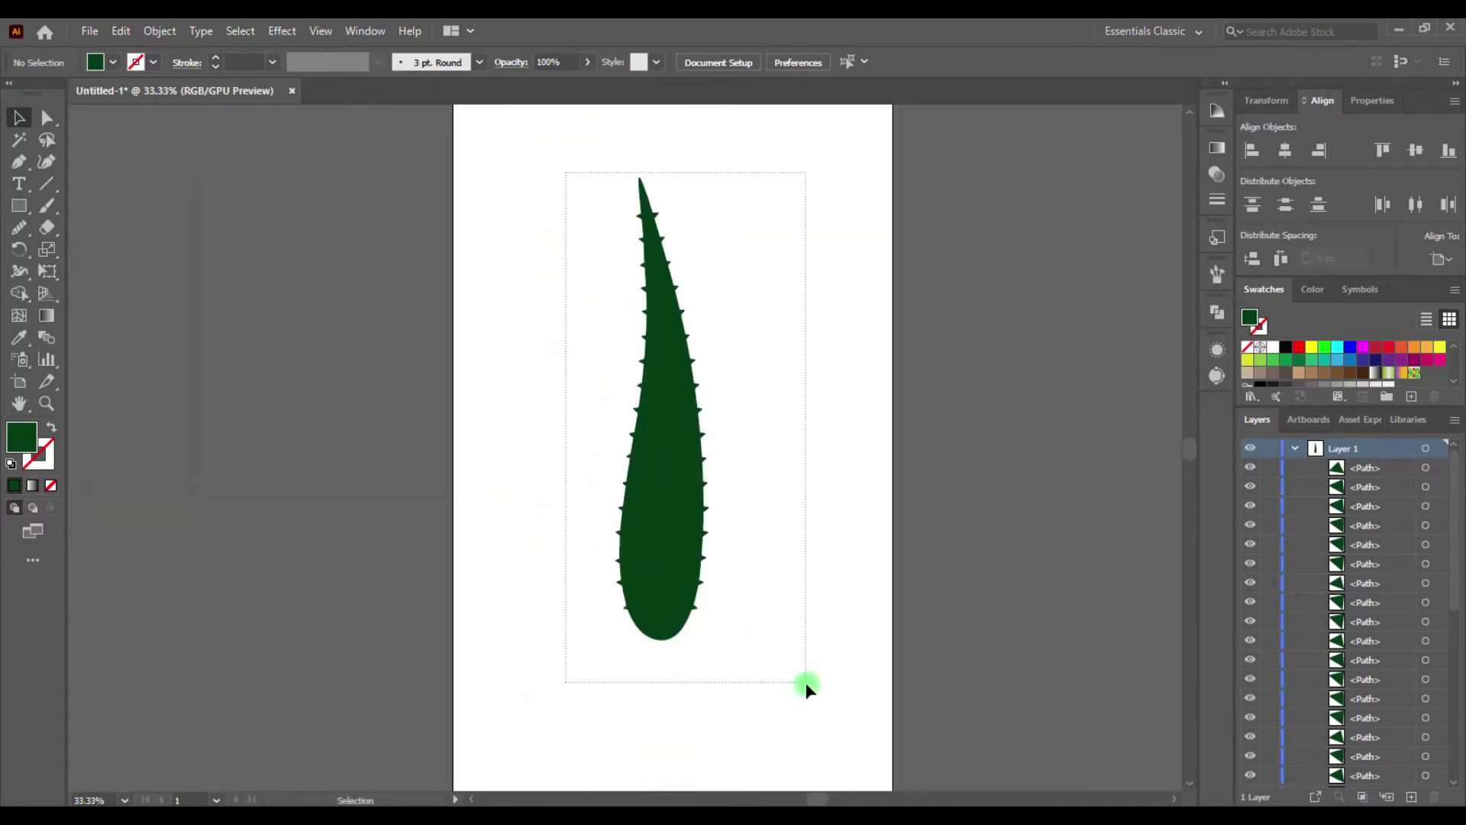
pyautogui.hotkey('shift', 'm')
pyautogui.scroll(5, 697, 243)
# Unite the spikes and leaf body into one shape with Shape Builder
pyautogui.click(675, 563)
pyautogui.scroll(-5, 696, 539)
pyautogui.click(846, 658)
pyautogui.scroll(-5, 890, 660)
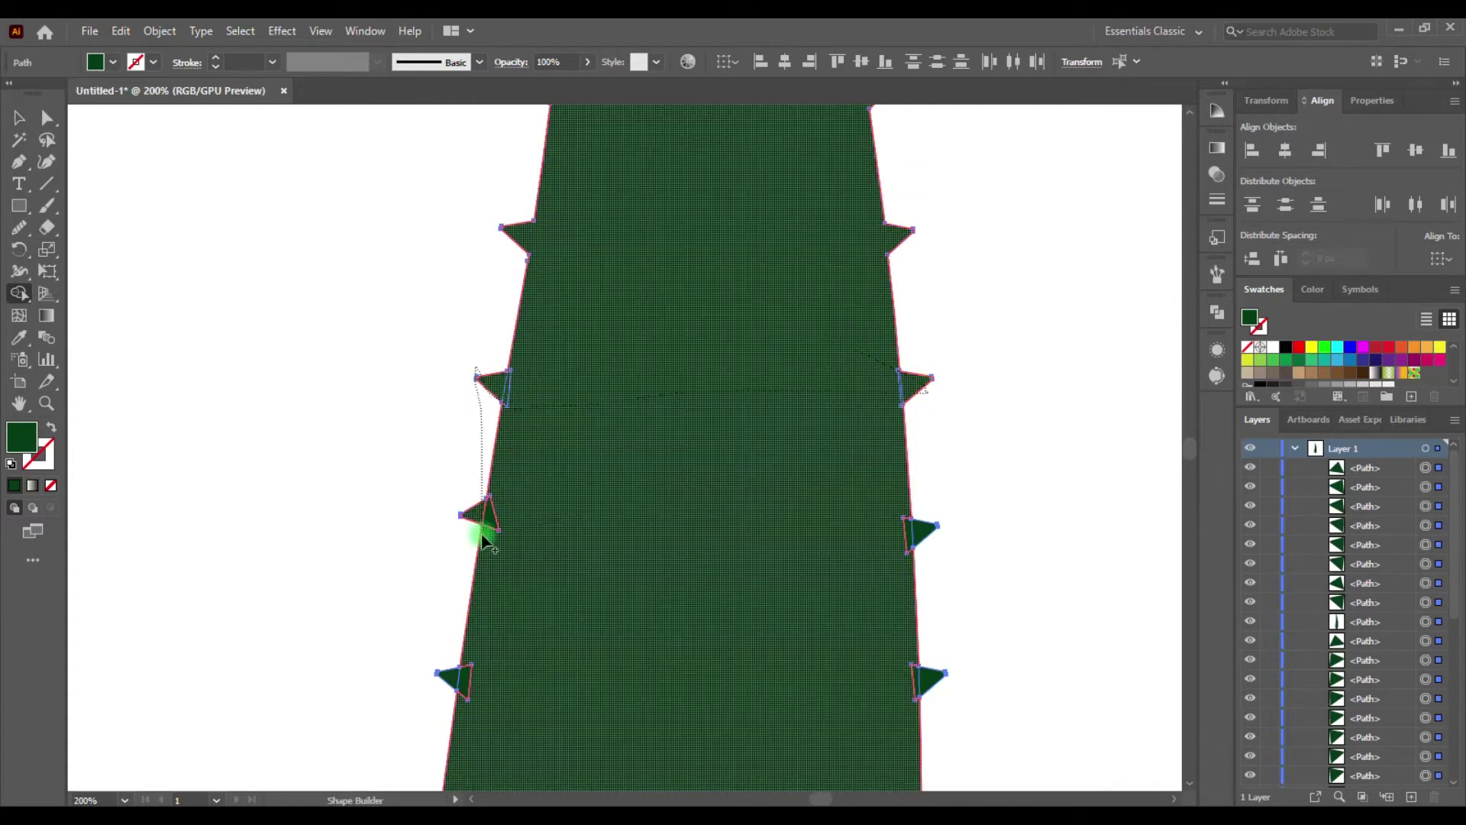
pyautogui.moveTo(523, 678); pyautogui.dragTo(363, 557)
pyautogui.scroll(-5, 527, 622)
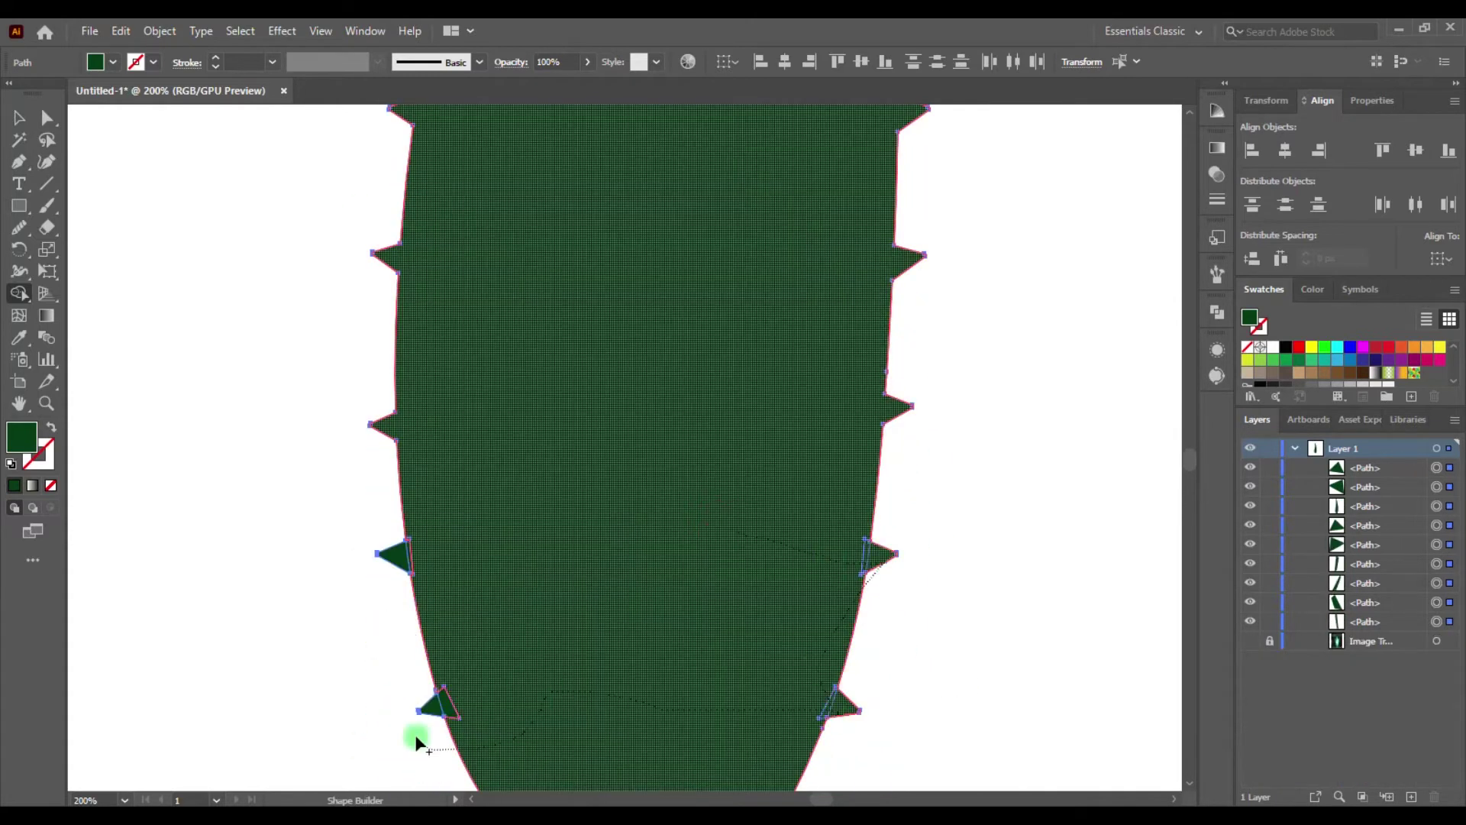
# Duplicate the merged serrated leaf across the artboard
pyautogui.hotkey('ctrl', '0')
pyautogui.press('v')
pyautogui.moveTo(652, 550); pyautogui.dragTo(737, 550)
pyautogui.moveTo(737, 535)
pyautogui.mouseDown()
pyautogui.moveTo(484, 524)
pyautogui.moveTo(798, 530)
pyautogui.moveTo(644, 464)
pyautogui.moveTo(623, 585)
pyautogui.mouseUp()
pyautogui.keyDown('shift'); pyautogui.click(547, 563); pyautogui.keyUp('shift')
pyautogui.press('Delete')
pyautogui.click(32, 485)
pyautogui.press('r')
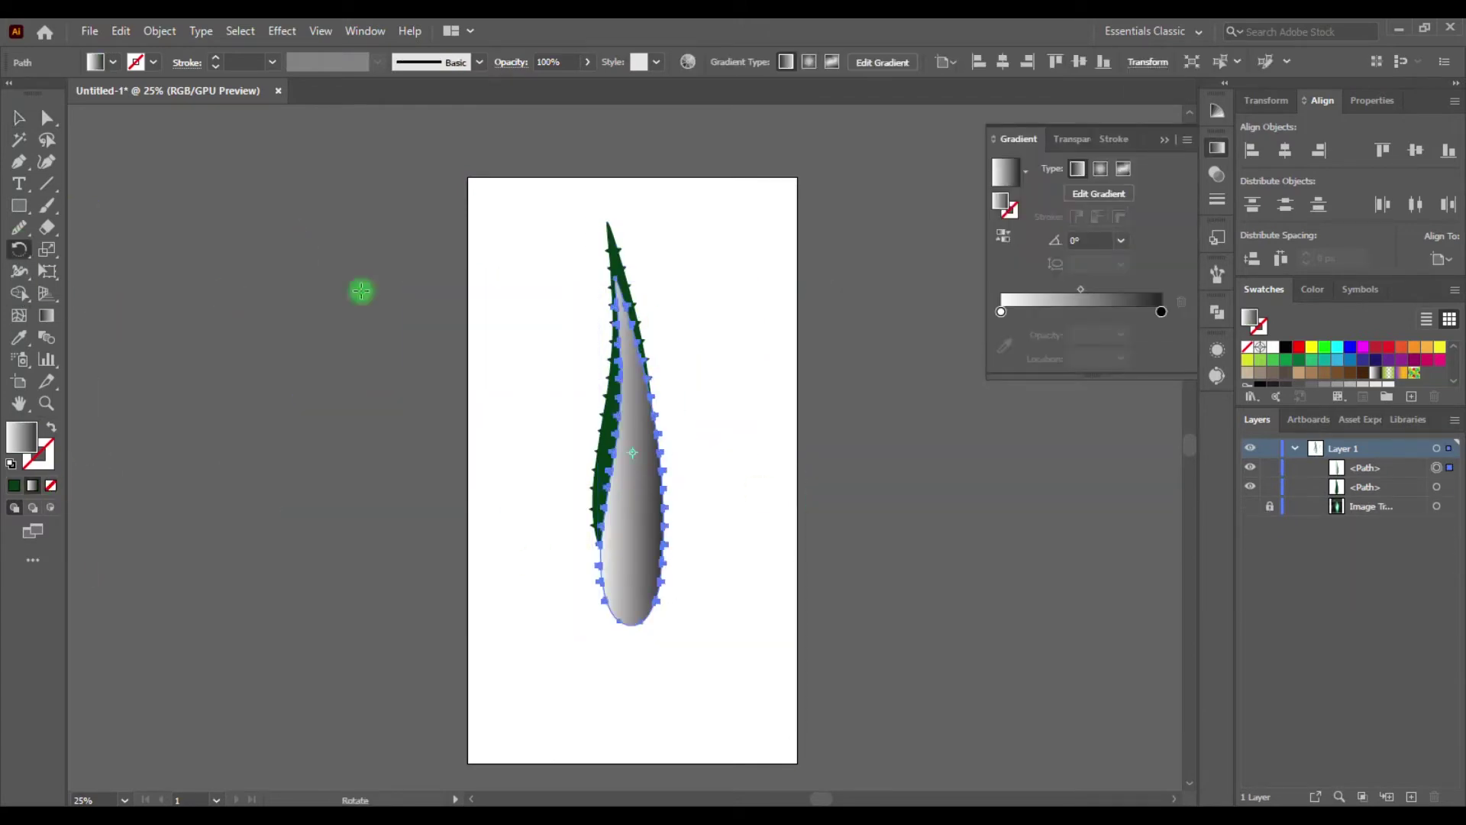
pyautogui.keyDown('alt'); pyautogui.click(635, 454); pyautogui.keyUp('alt')
pyautogui.press('Escape')
pyautogui.press('v')
pyautogui.moveTo(628, 552); pyautogui.dragTo(622, 498)
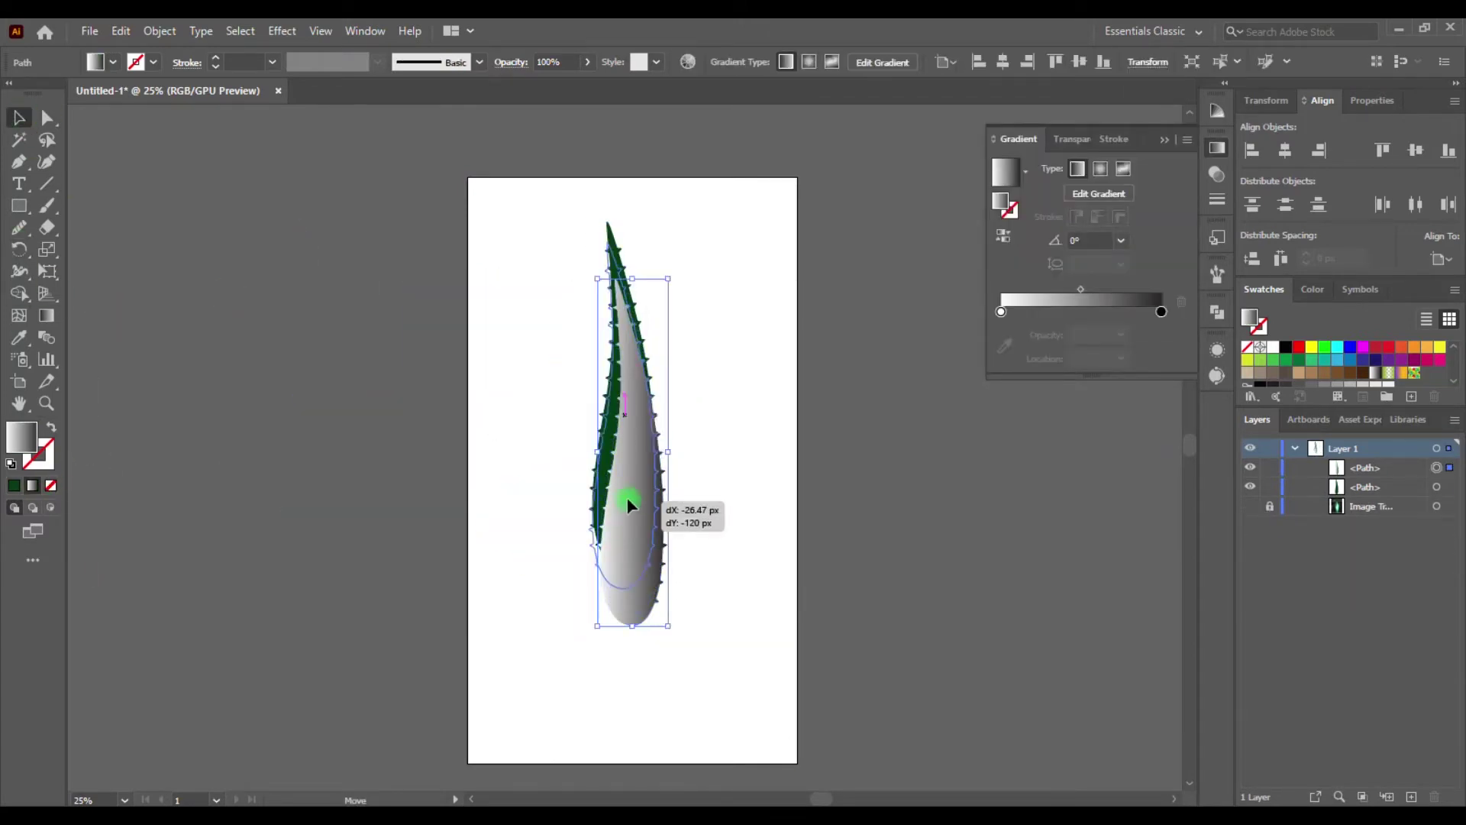
pyautogui.moveTo(662, 222); pyautogui.dragTo(654, 261)
pyautogui.click(612, 497)
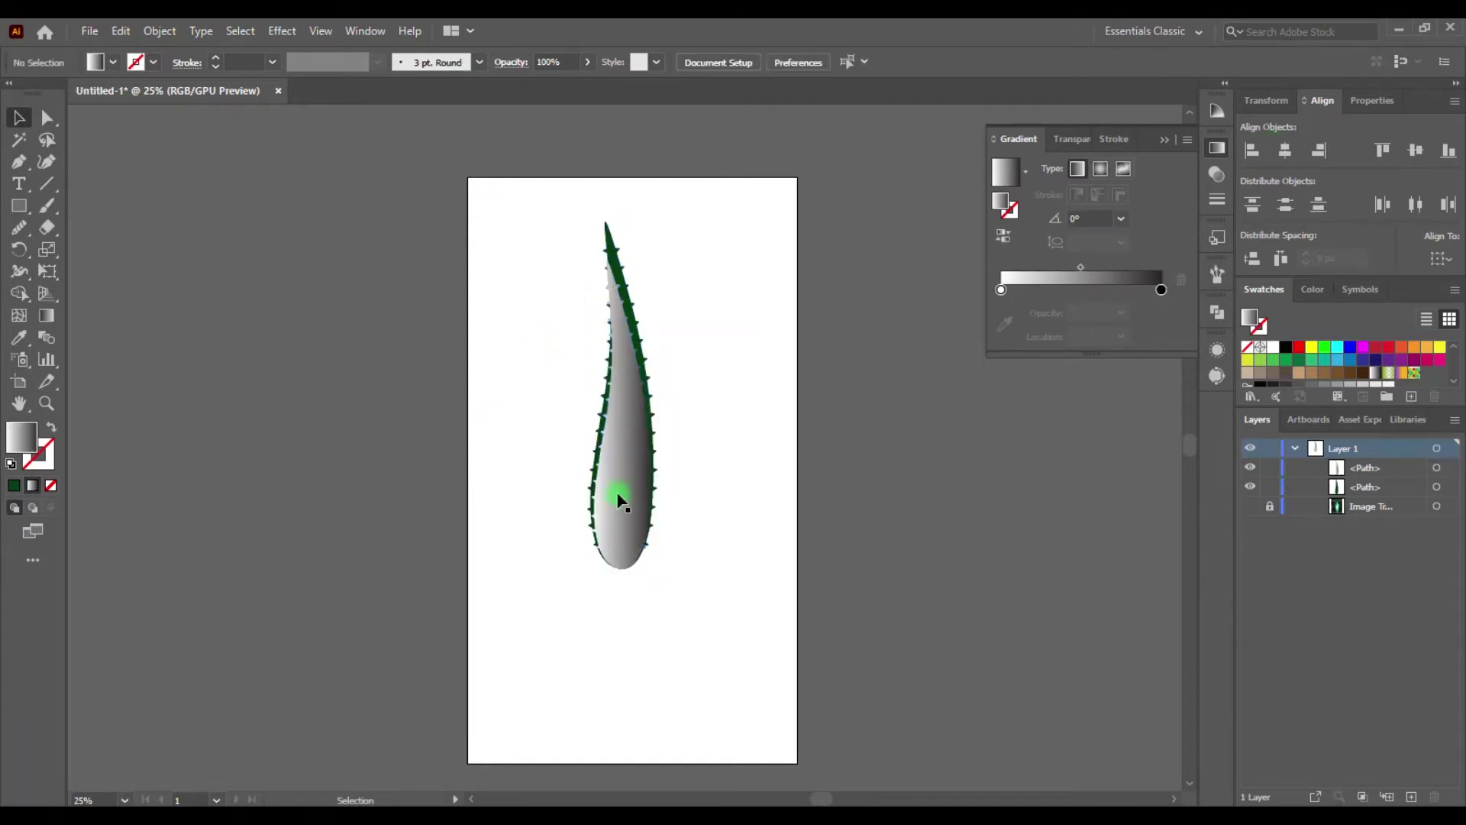
pyautogui.press('r')
pyautogui.hotkey('ctrl', '=')
pyautogui.keyDown('alt'); pyautogui.click(623, 738); pyautogui.keyUp('alt')
pyautogui.write('24')
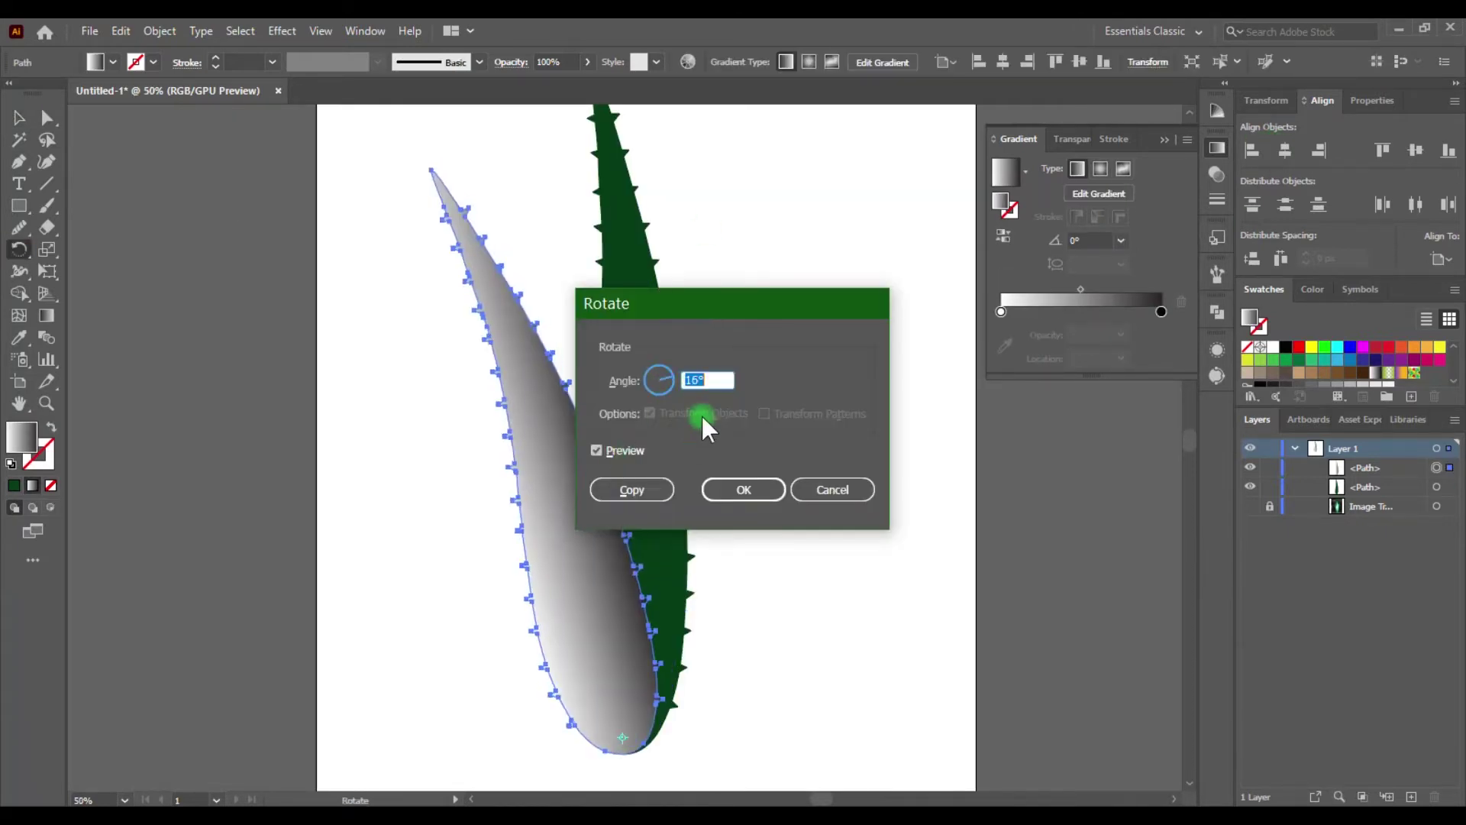
pyautogui.click(733, 484)
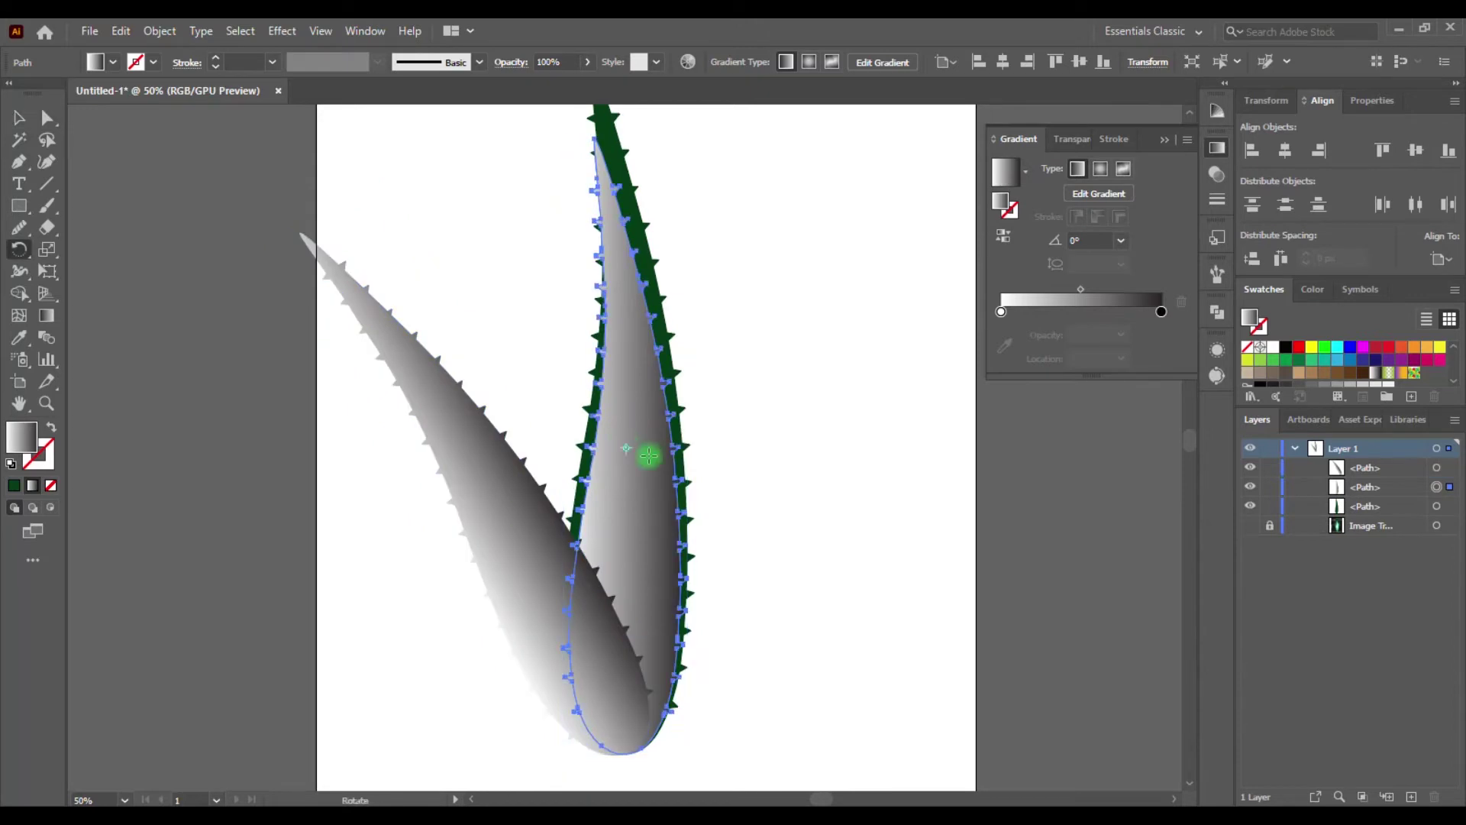
pyautogui.keyDown('alt'); pyautogui.click(627, 746); pyautogui.keyUp('alt')
pyautogui.write('-30')
pyautogui.click(628, 487)
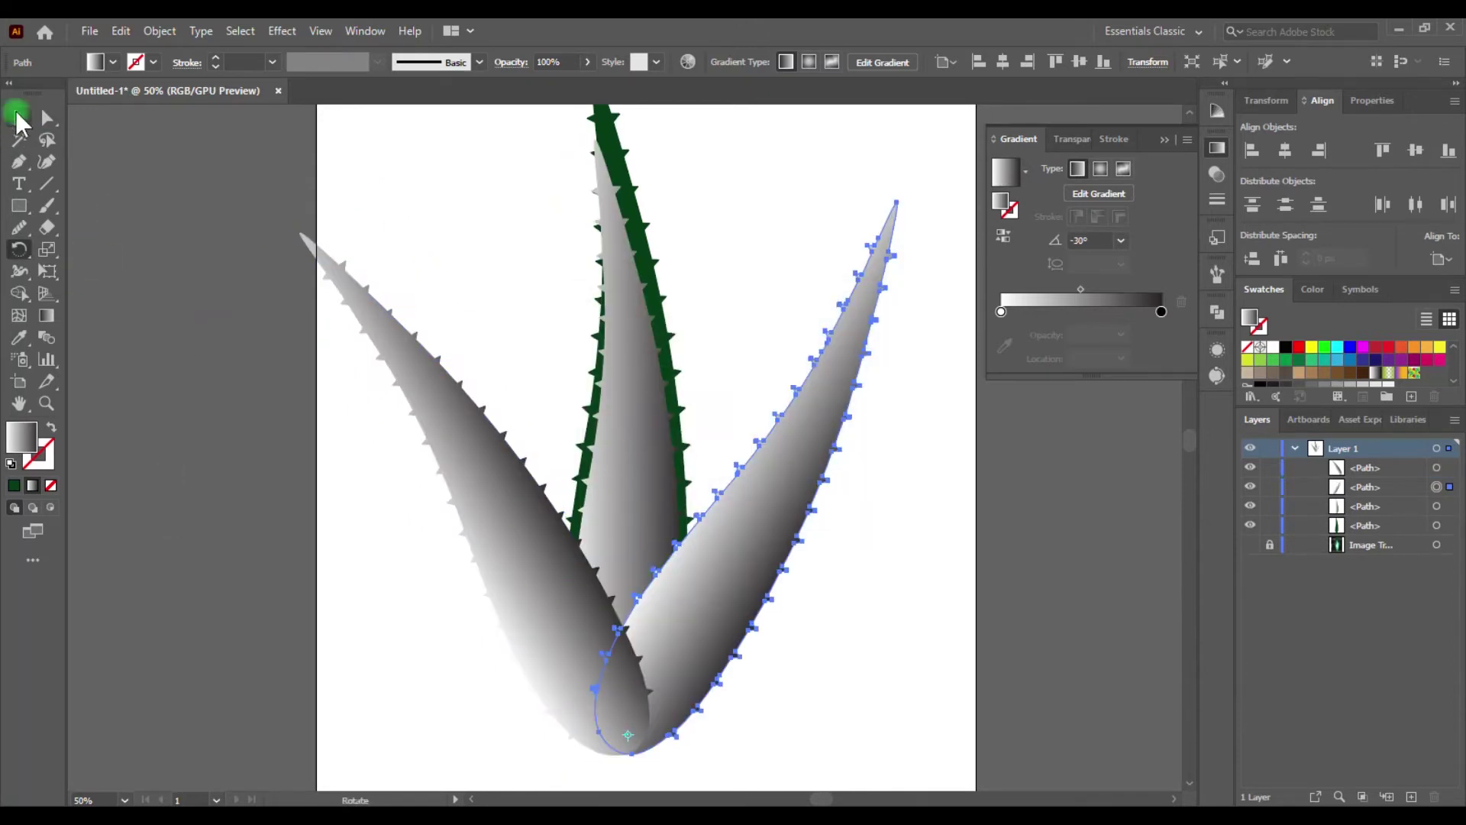
pyautogui.click(18, 119)
pyautogui.click(514, 566)
pyautogui.press('r')
pyautogui.keyDown('alt'); pyautogui.click(621, 729); pyautogui.keyUp('alt')
pyautogui.click(622, 513)
pyautogui.press('Delete')
pyautogui.click(281, 369)
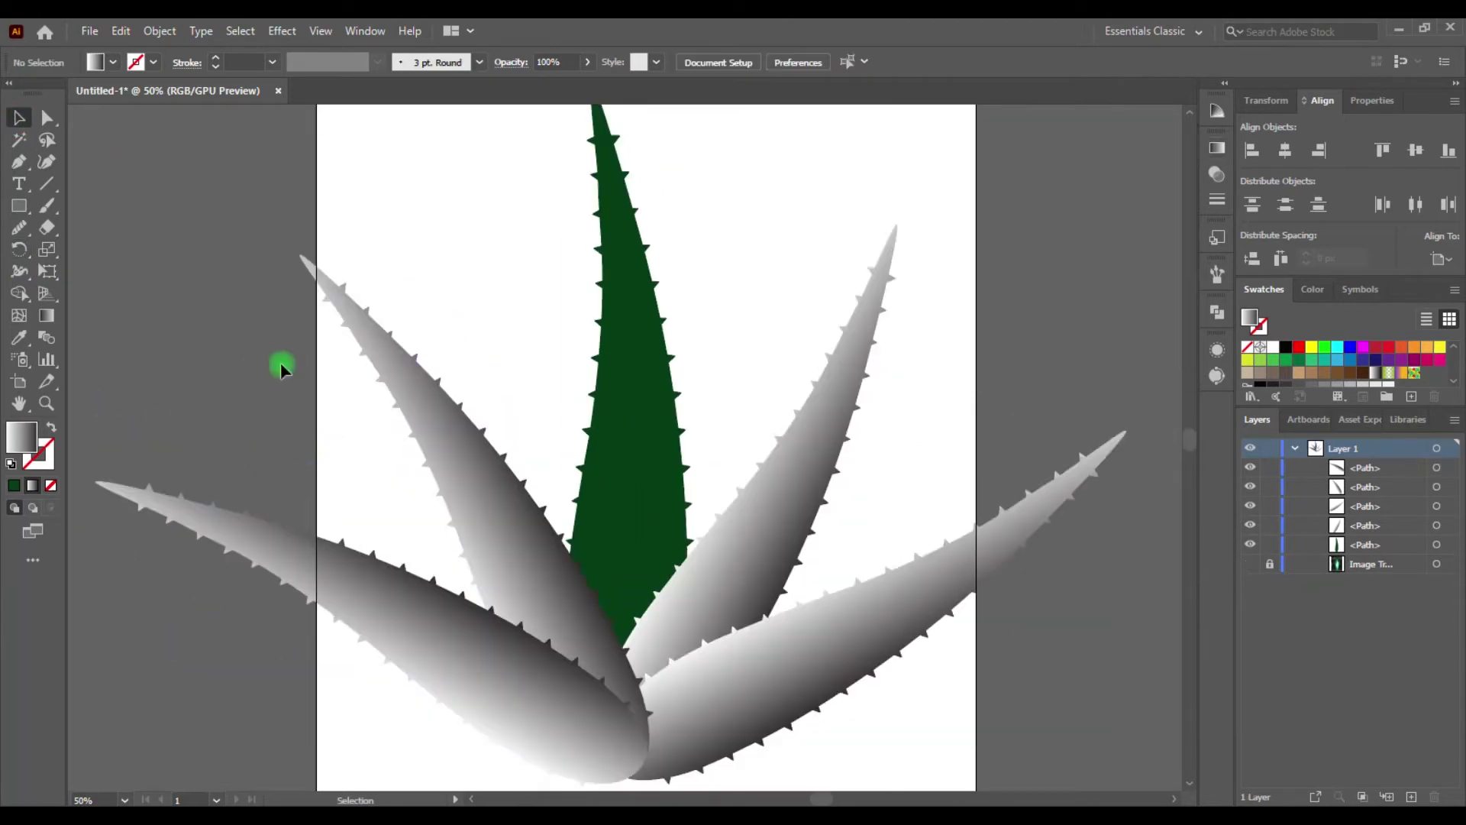
pyautogui.moveTo(281, 369); pyautogui.dragTo(535, 725)
pyautogui.press('Delete')
pyautogui.moveTo(834, 415); pyautogui.dragTo(965, 654)
pyautogui.press('Delete')
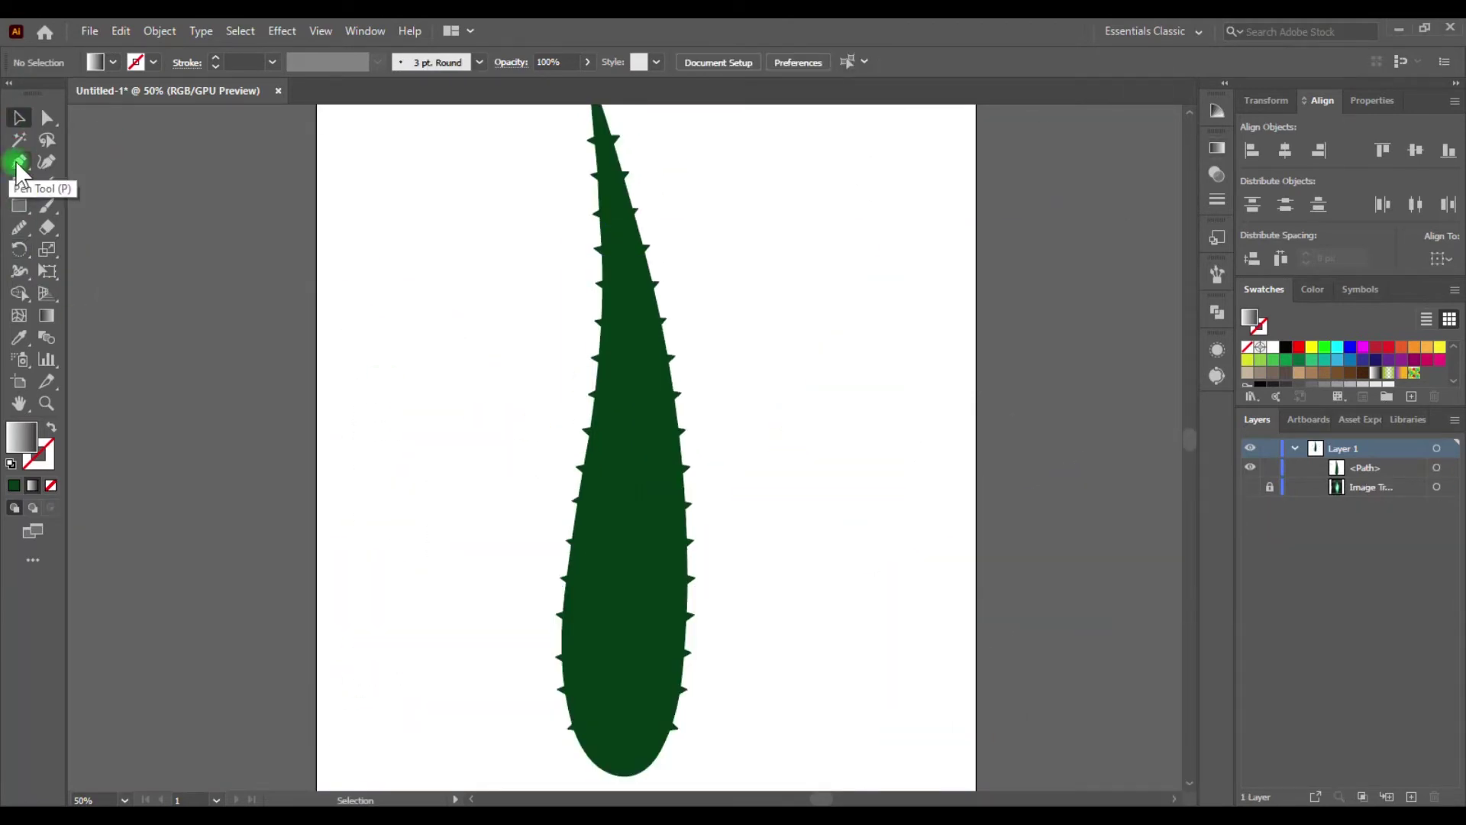
# Draw a closed curved stripe path from the leaf's base to its tip
pyautogui.click(626, 776)
pyautogui.moveTo(616, 150); pyautogui.dragTo(9, 164)
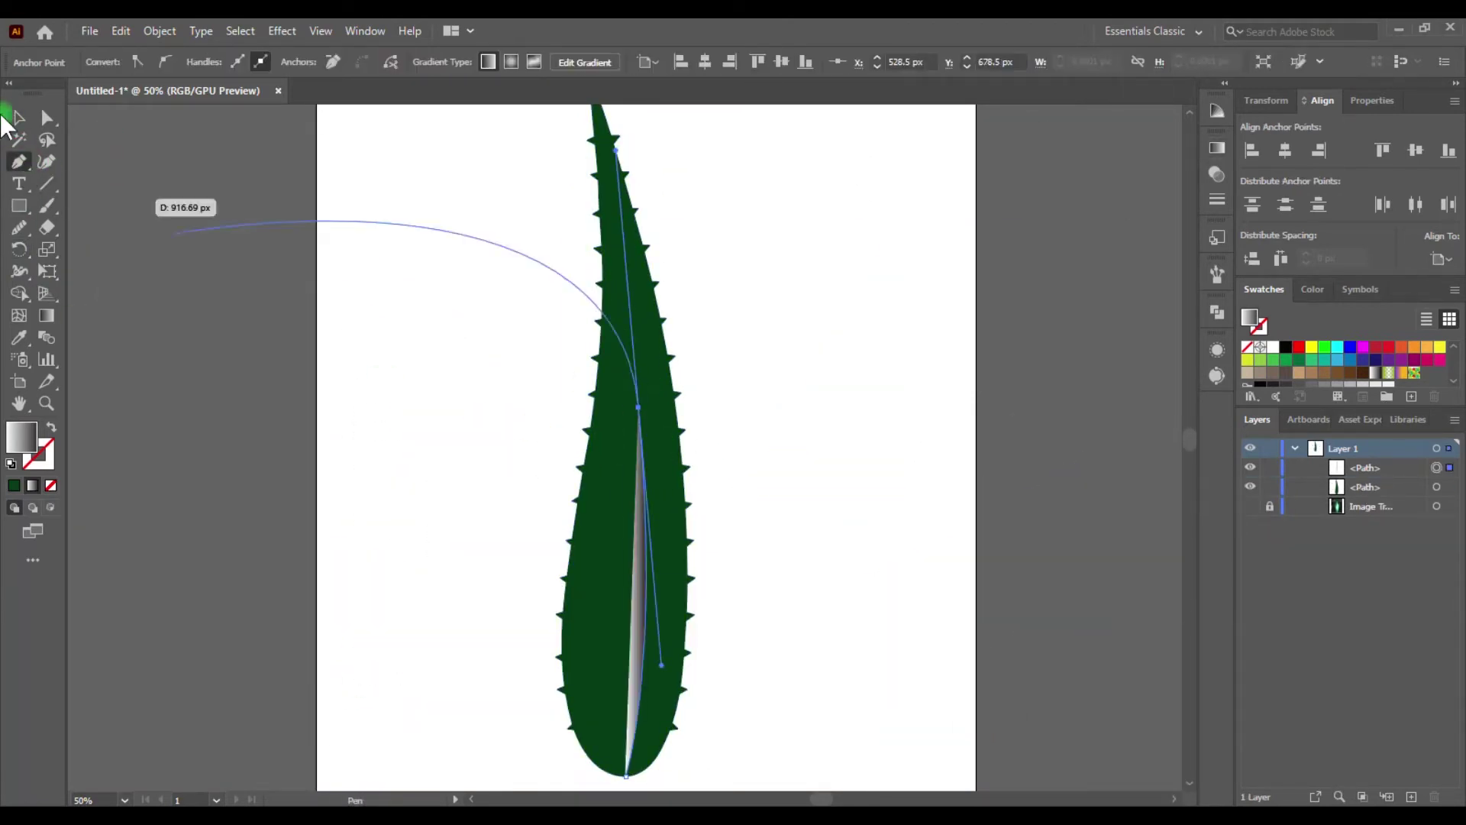
pyautogui.moveTo(615, 768); pyautogui.dragTo(612, 764)
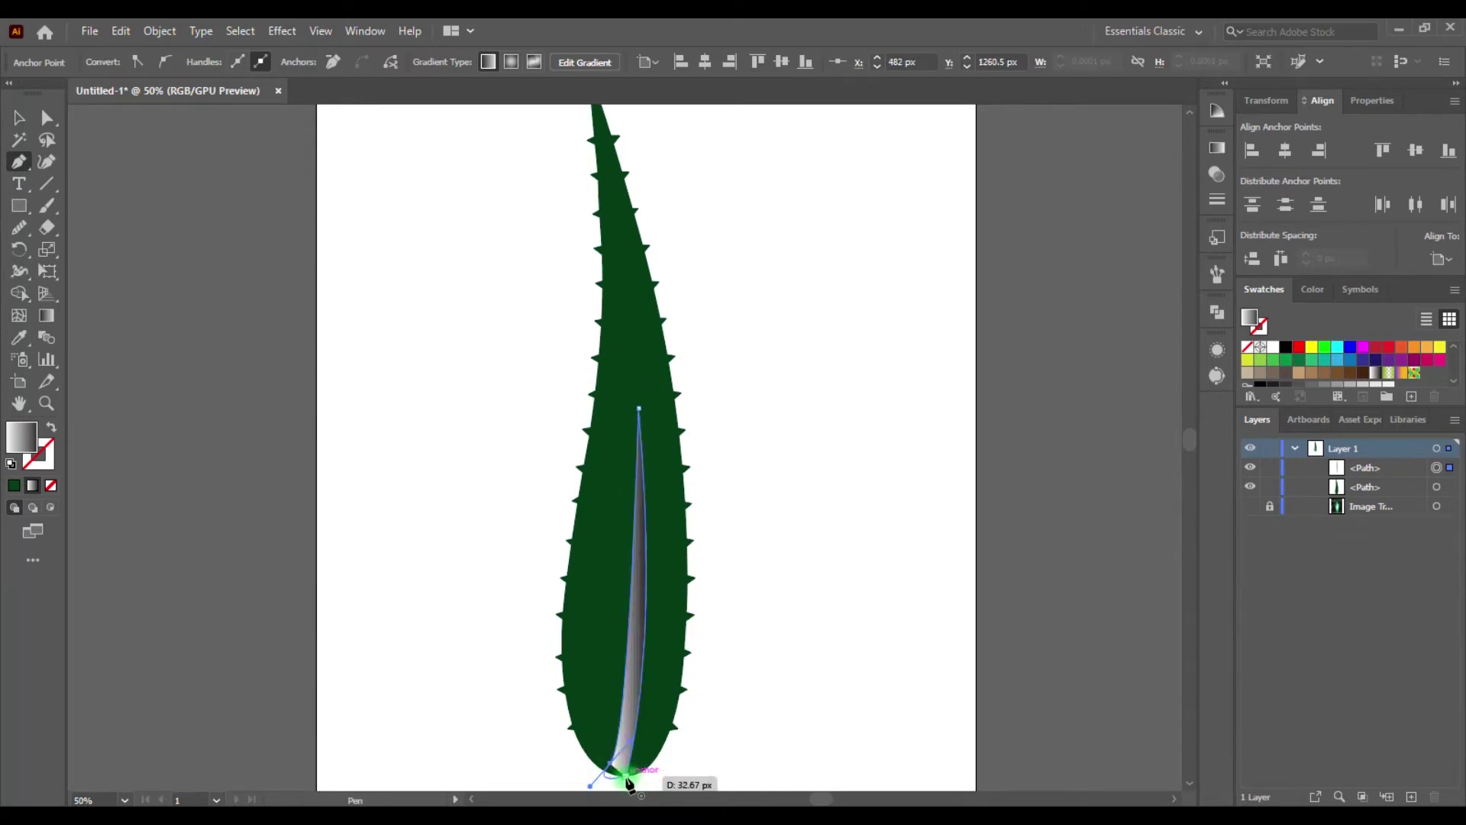
pyautogui.hotkey('ctrl', '=')
pyautogui.hotkey('ctrl', '=')
pyautogui.hotkey('ctrl', '=')
pyautogui.click(19, 227)
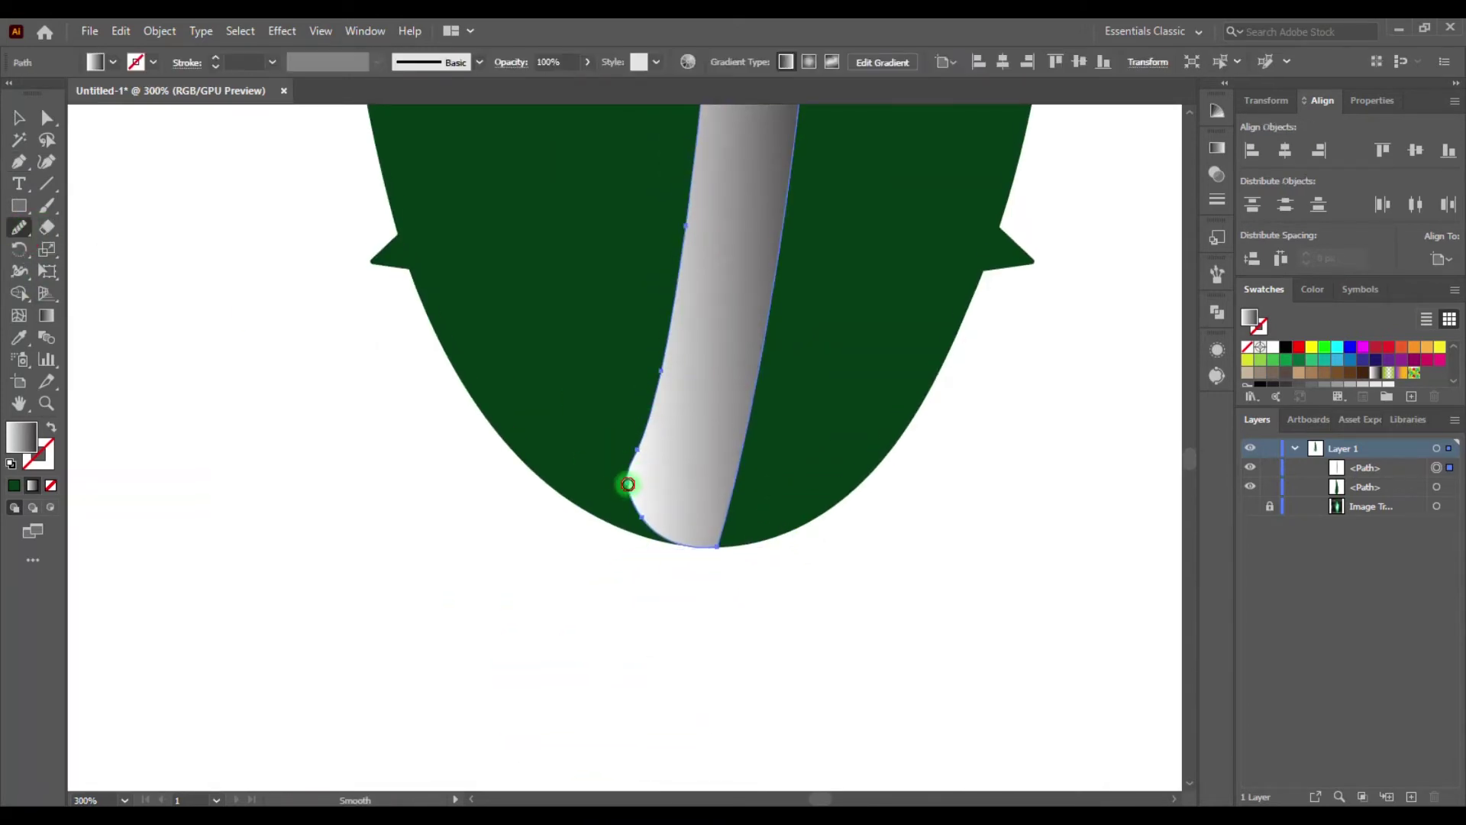
# Smooth the stripe's right edge and fill it with yellow-green
pyautogui.moveTo(695, 481); pyautogui.dragTo(763, 367)
pyautogui.hotkey('ctrl', '-')
pyautogui.hotkey('ctrl', '-')
pyautogui.hotkey('ctrl', '-')
pyautogui.press('v')
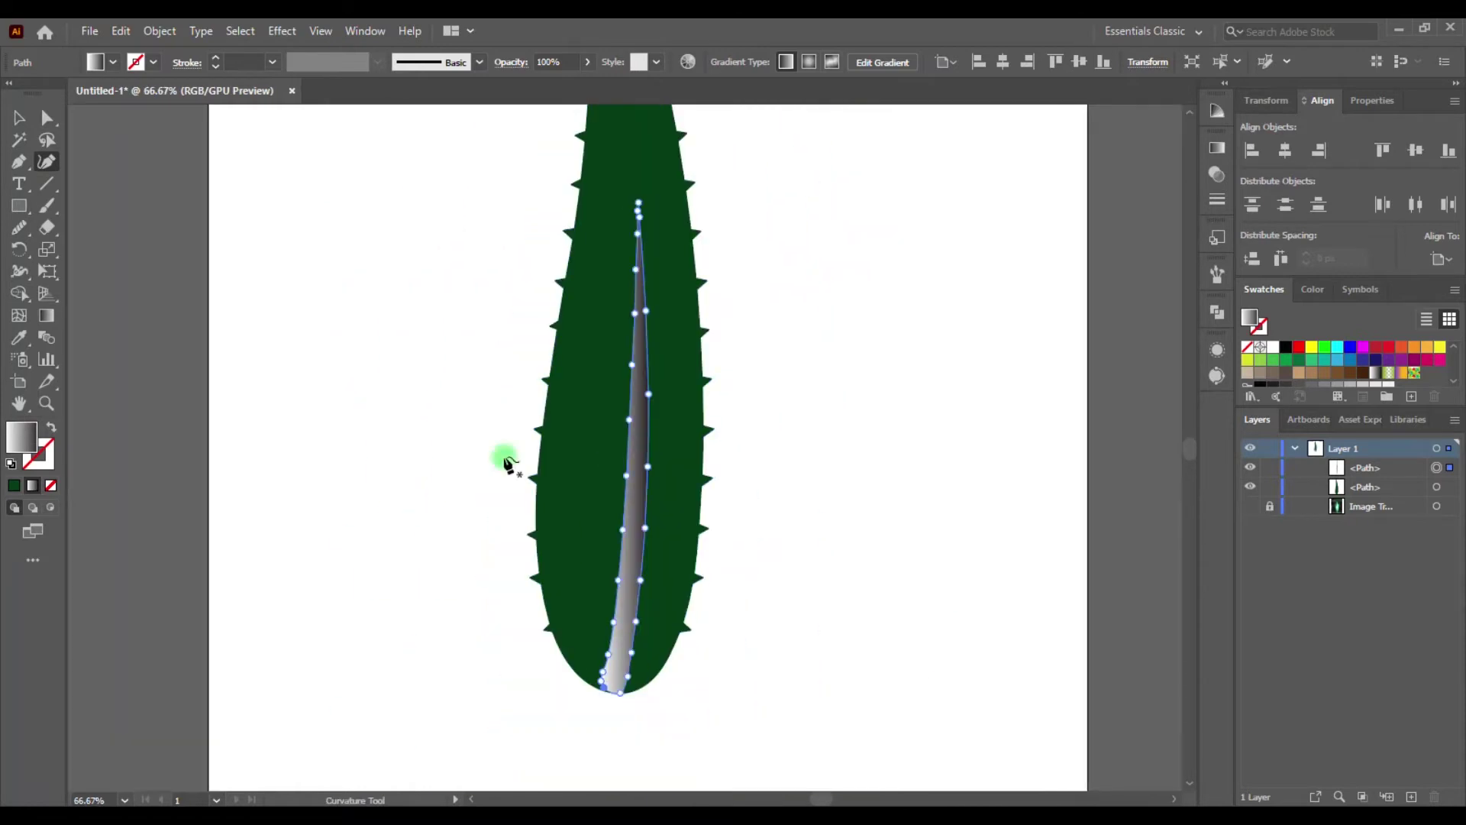
pyautogui.click(1248, 359)
# Inspect the yellow-green stripe along the leaf, then select it
pyautogui.hotkey('ctrl', '=')
pyautogui.hotkey('ctrl', '=')
pyautogui.hotkey('ctrl', '=')
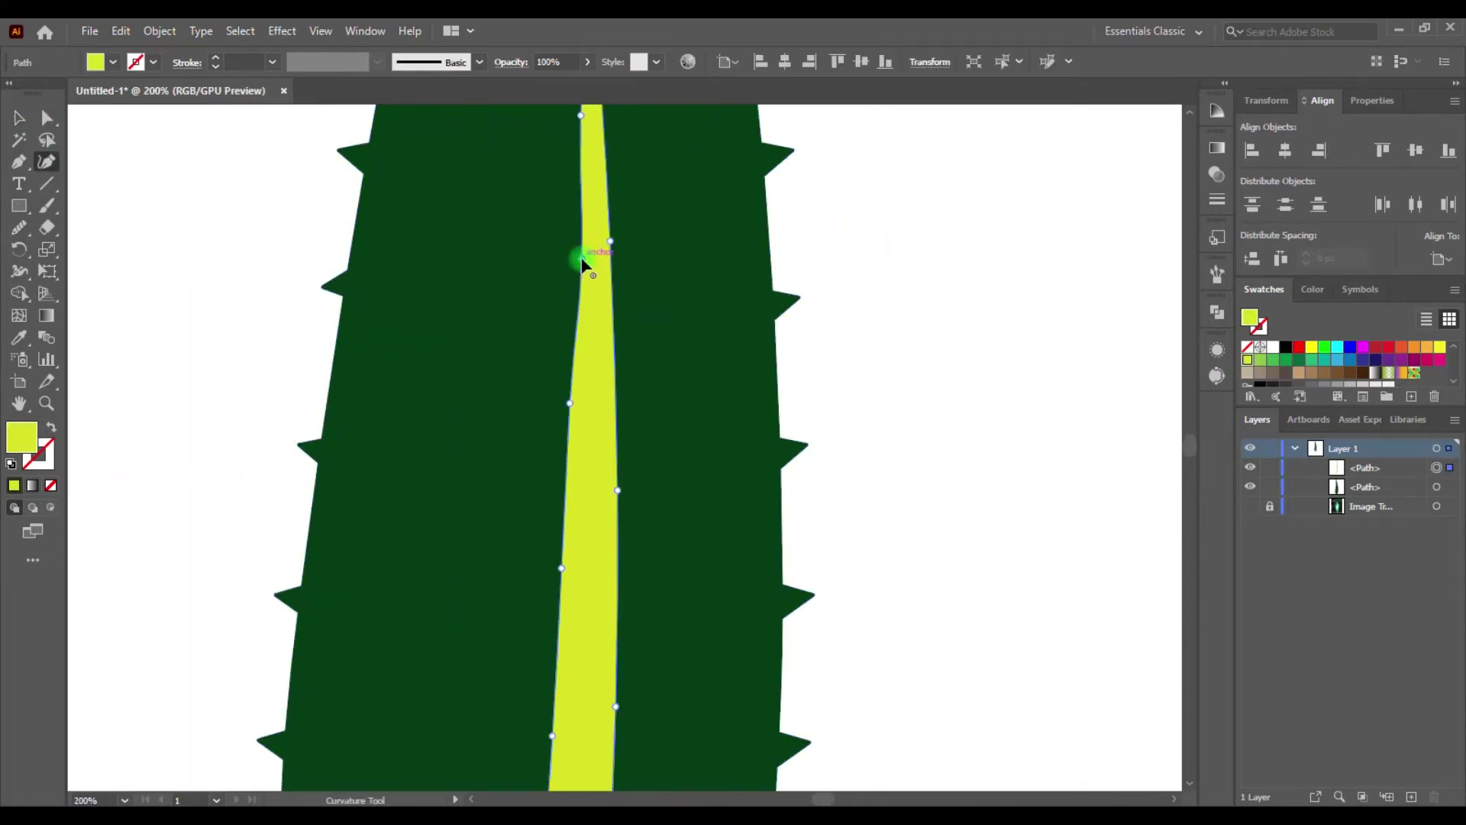
pyautogui.scroll(-2, 582, 263)
pyautogui.scroll(-2, 589, 344)
pyautogui.scroll(-3, 563, 517)
pyautogui.scroll(-2, 547, 468)
pyautogui.scroll(-3, 563, 298)
pyautogui.scroll(-3, 547, 367)
pyautogui.scroll(-3, 534, 589)
pyautogui.scroll(-2, 518, 583)
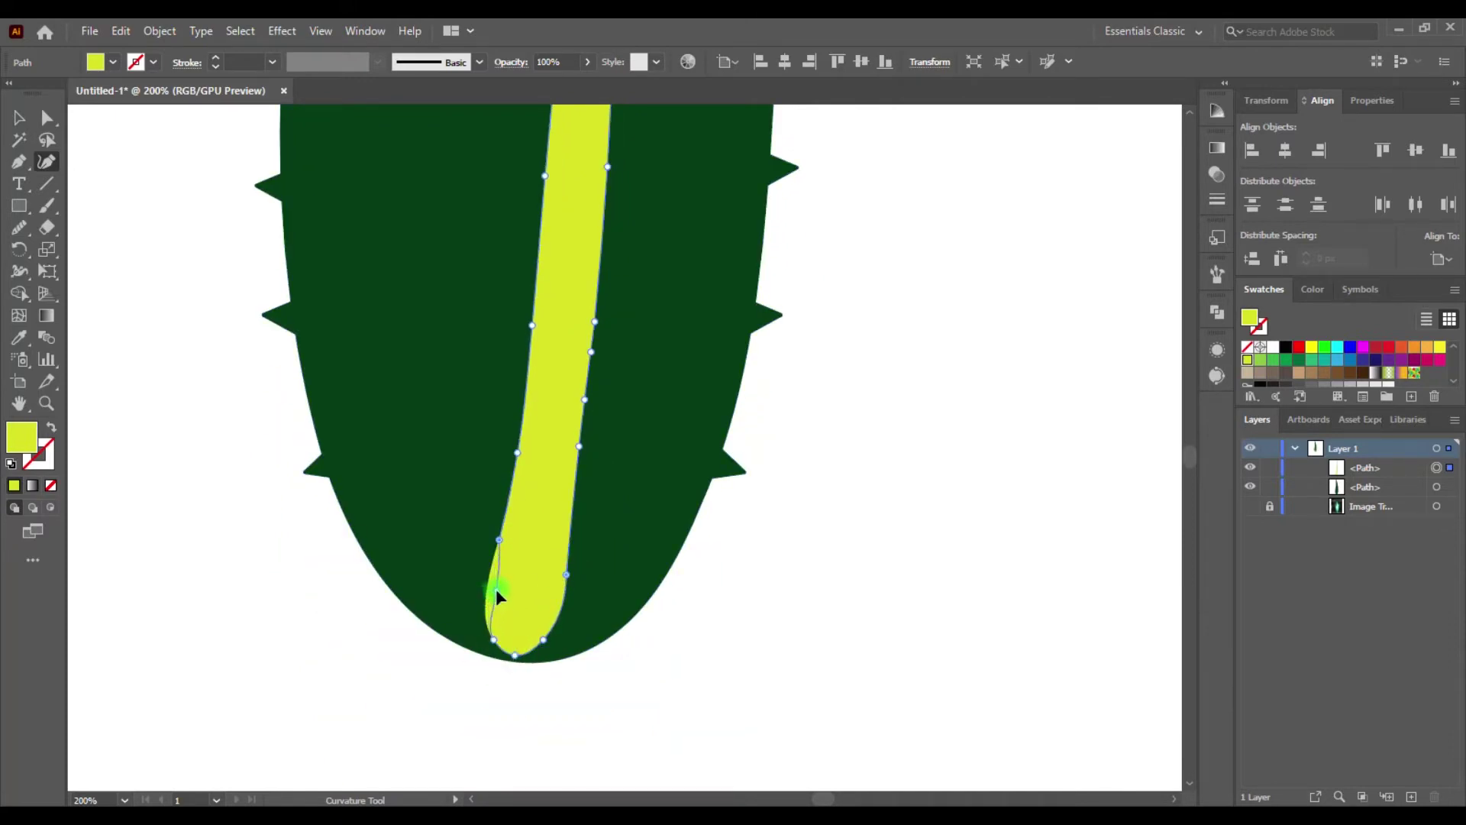
pyautogui.scroll(-1, 543, 626)
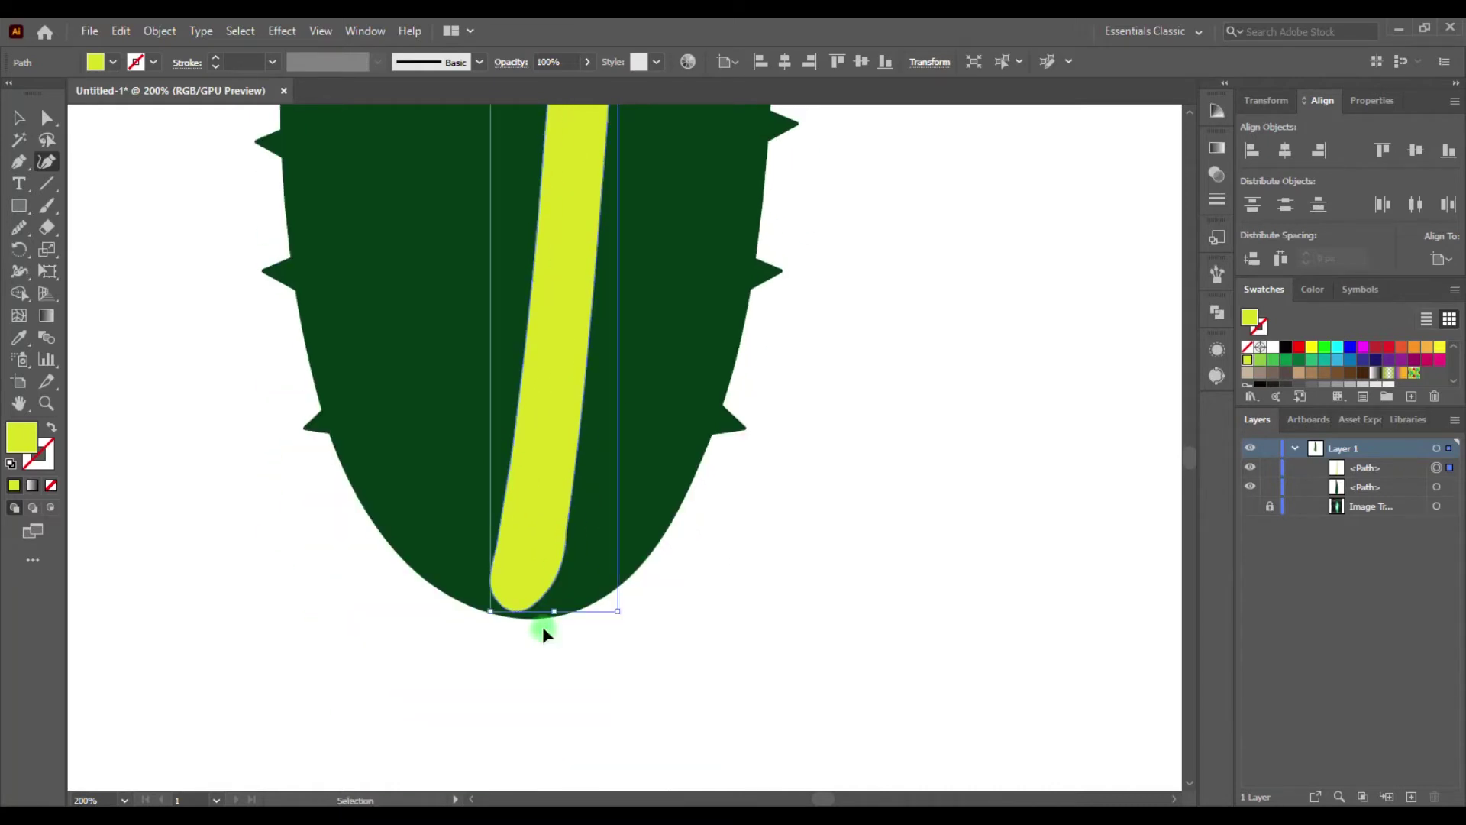
pyautogui.scroll(3, 542, 627)
pyautogui.hotkey('ctrl', '0')
pyautogui.click(19, 116)
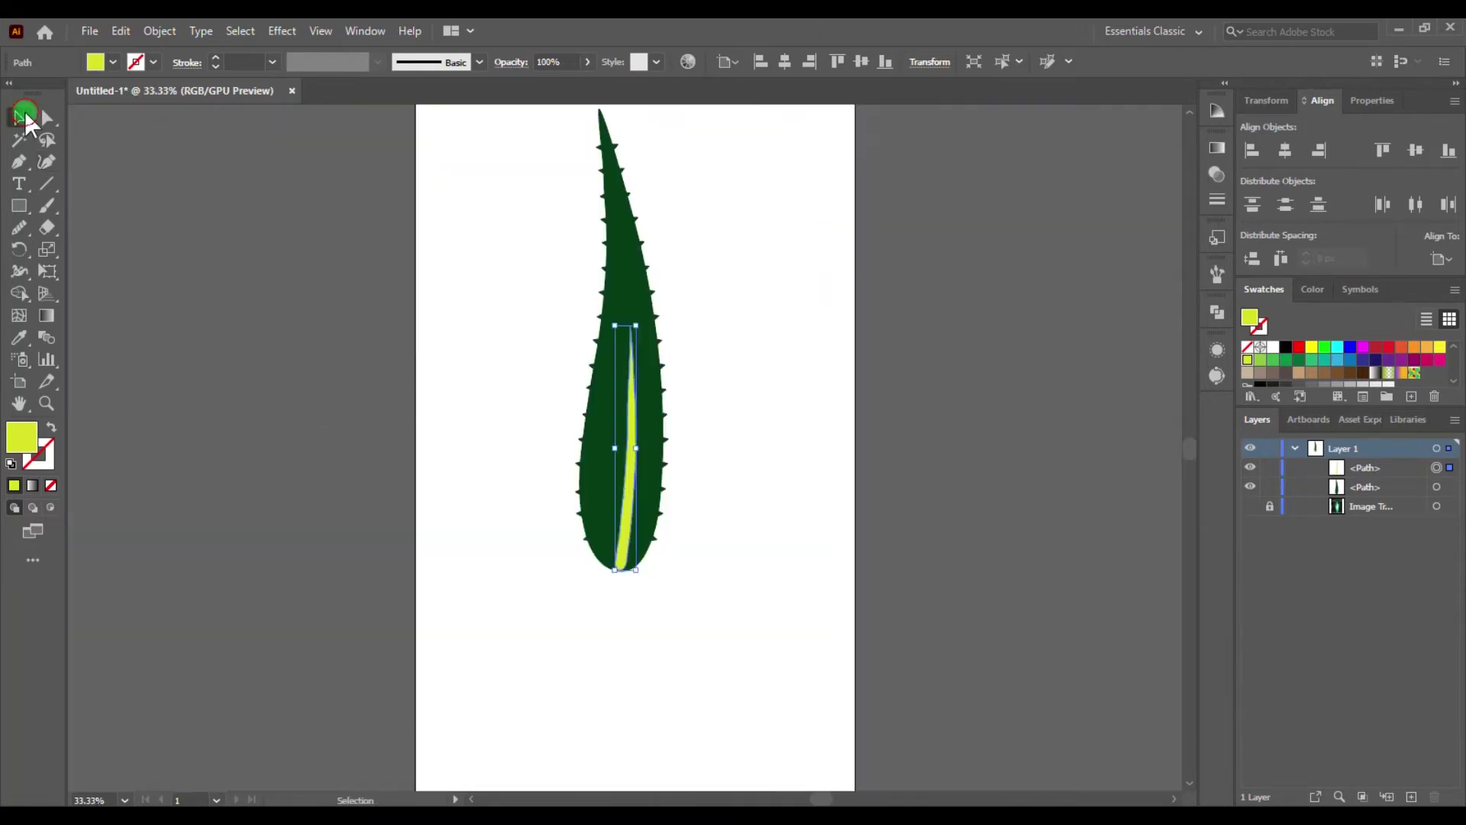
# Nudge the stripe into the leaf and group the leaf with its stripe
pyautogui.hotkey('ctrl', '1')
pyautogui.moveTo(632, 590); pyautogui.dragTo(638, 596)
pyautogui.scroll(-3, 632, 612)
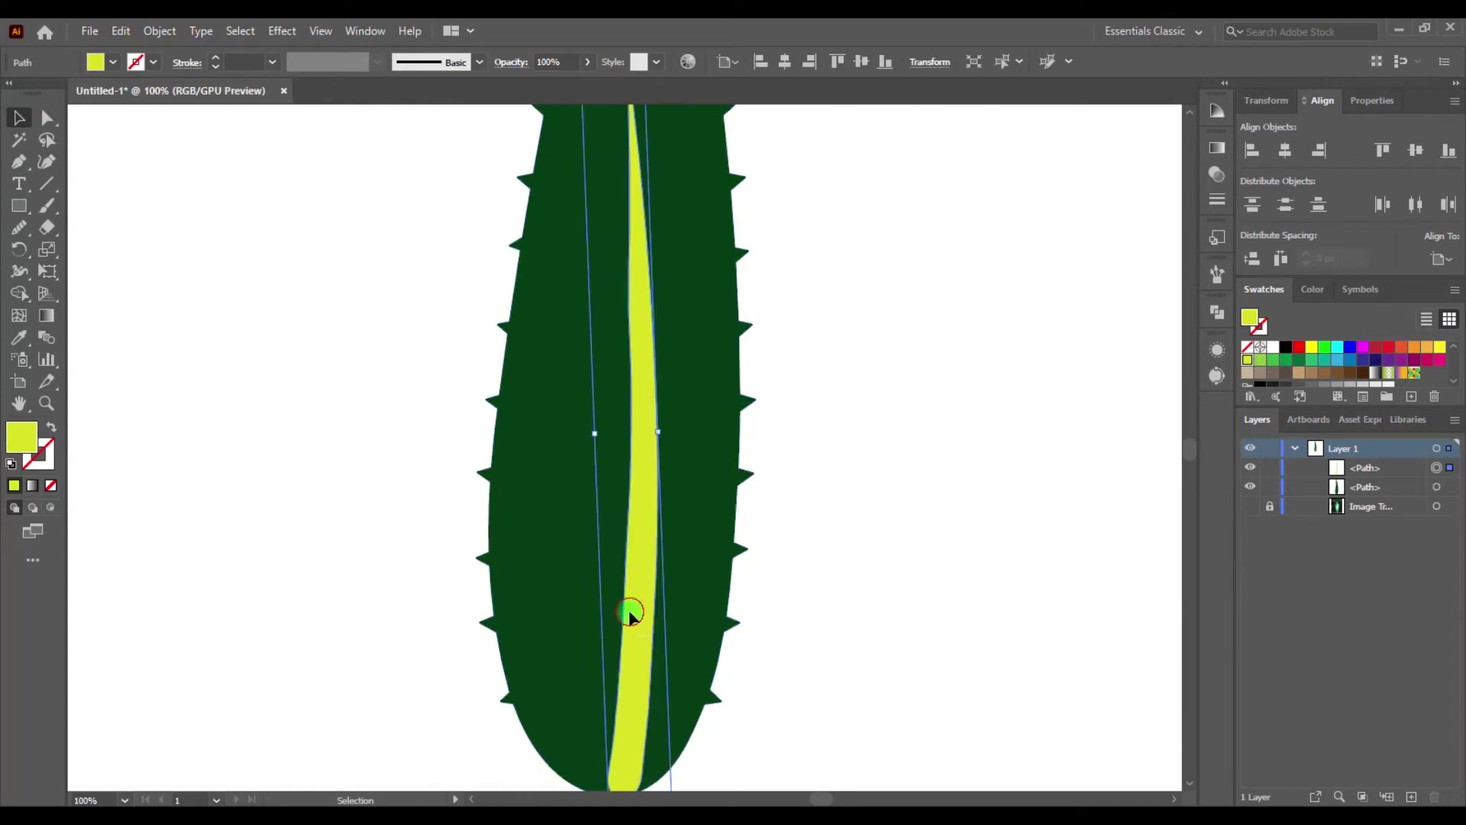
pyautogui.scroll(3, 508, 535)
pyautogui.scroll(-3, 545, 579)
pyautogui.click(545, 578)
pyautogui.moveTo(514, 447); pyautogui.dragTo(607, 539)
pyautogui.hotkey('ctrl', 'g')
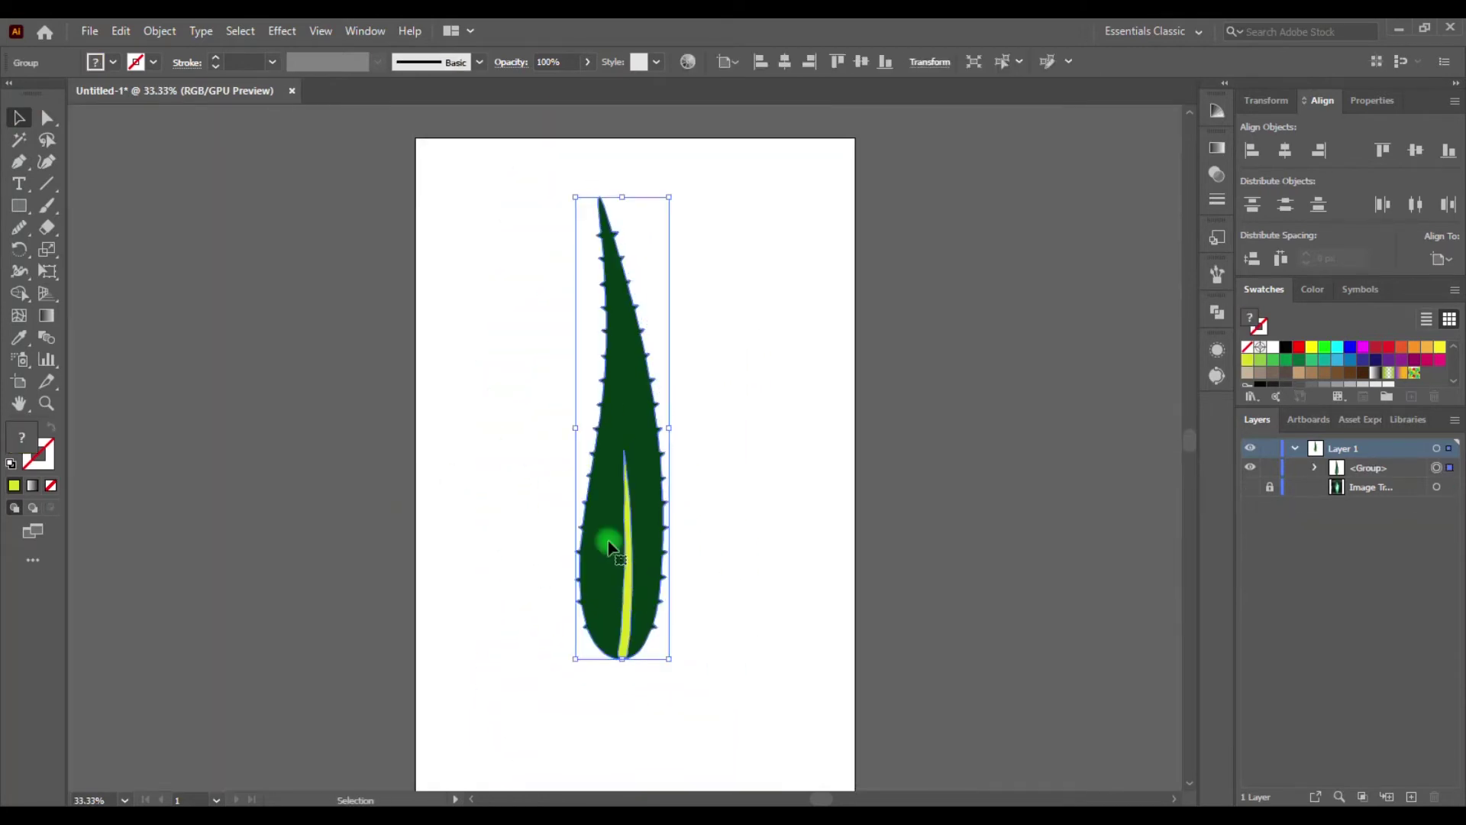
# Make rotated copies of the leaf pivoting around its base
pyautogui.press('r')
pyautogui.keyDown('alt'); pyautogui.click(620, 640); pyautogui.keyUp('alt')
pyautogui.click(627, 487)
pyautogui.hotkey('ctrl', 'd')
pyautogui.hotkey('ctrl', 'd')
pyautogui.hotkey('ctrl', 'd')
pyautogui.hotkey('ctrl', 'd')
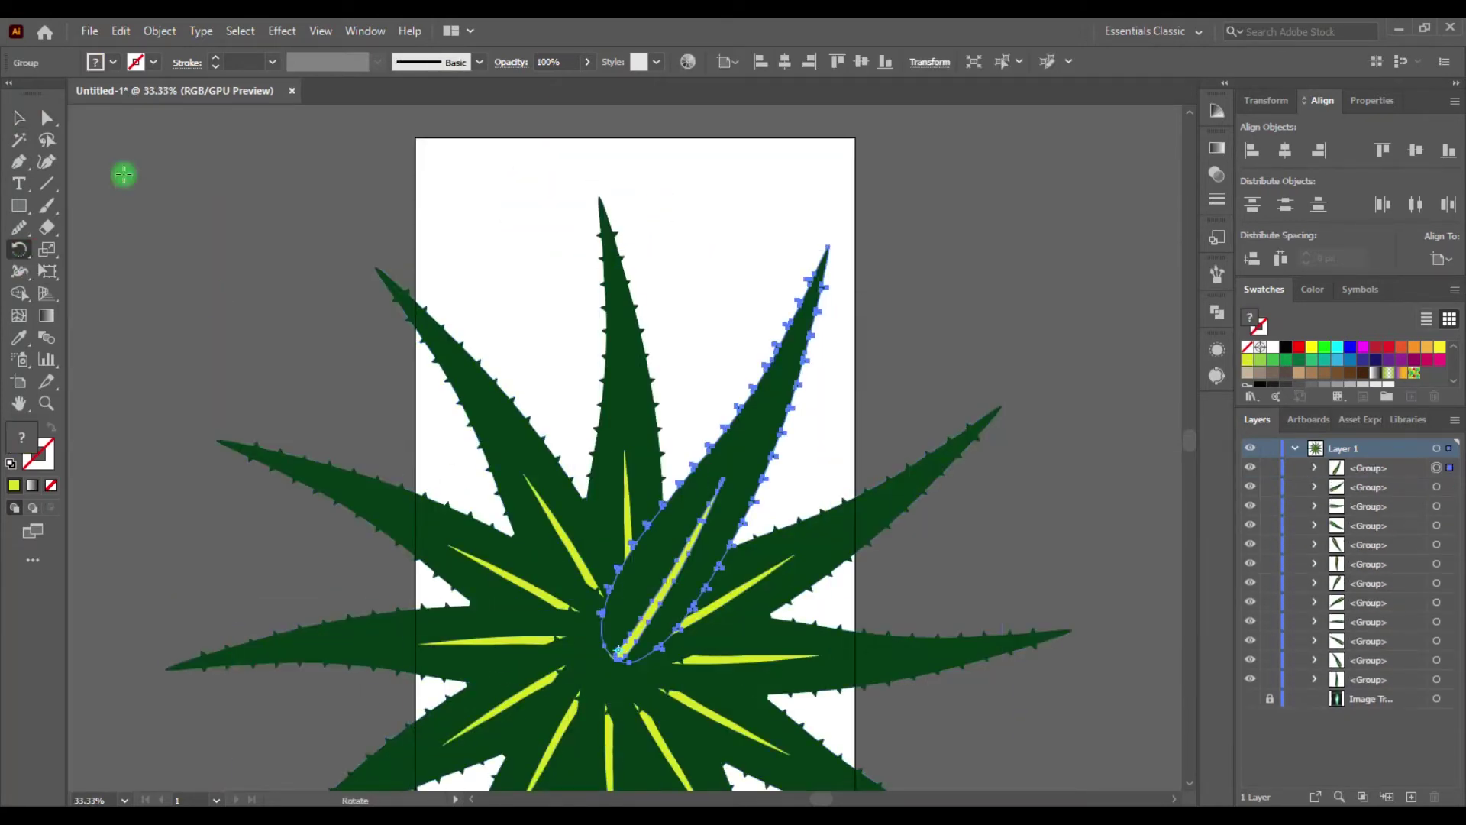
pyautogui.hotkey('ctrl', 'z')
pyautogui.hotkey('ctrl', 'z')
pyautogui.hotkey('ctrl', 'z')
# Remove the extra leaves and bring two reference logo images into the document
pyautogui.press('v')
pyautogui.click(779, 548)
pyautogui.click(245, 576)
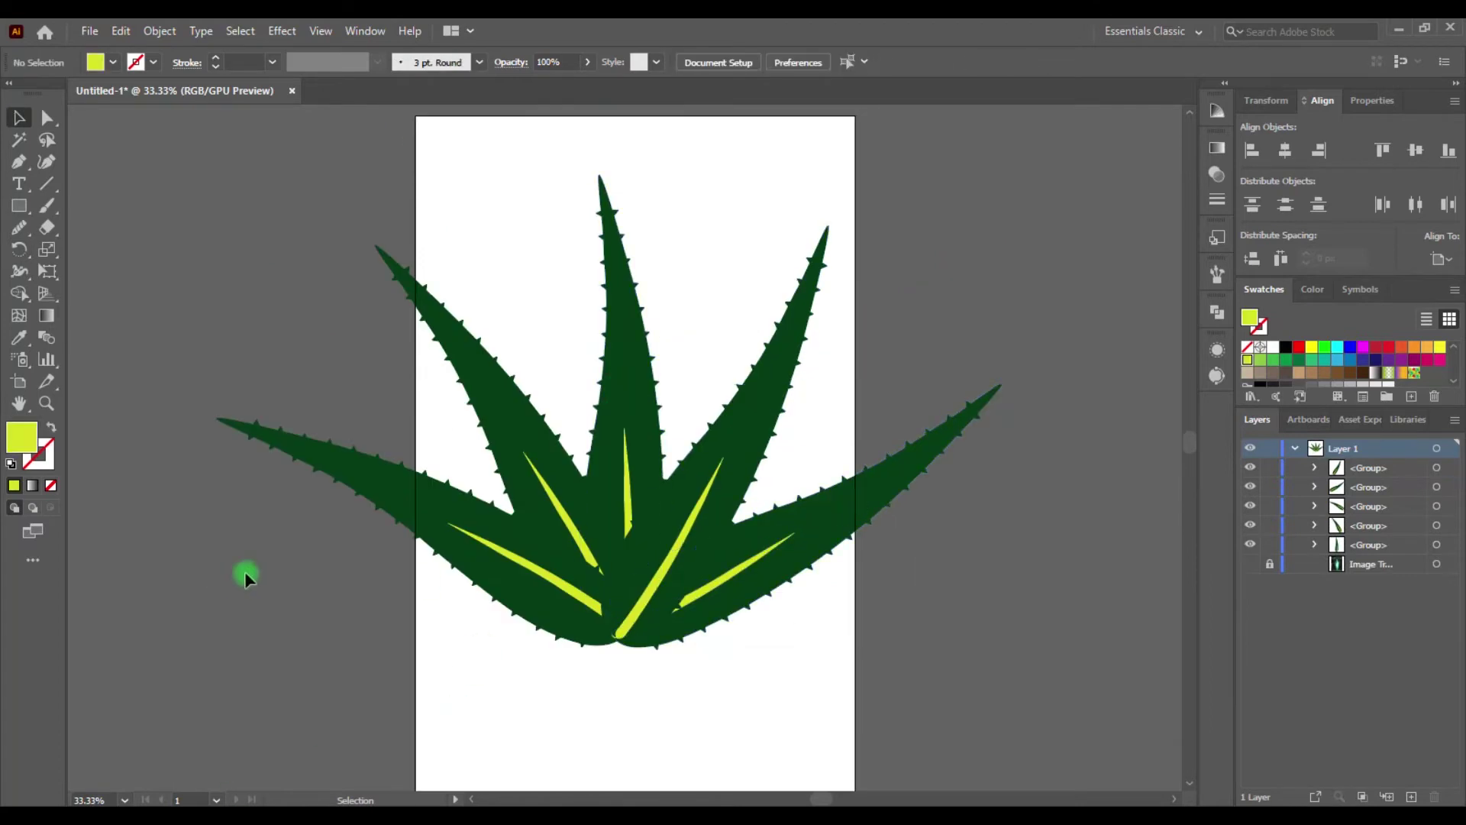
pyautogui.hotkey('alt', 'Tab')
pyautogui.moveTo(927, 252); pyautogui.dragTo(1016, 779)
# Image Trace a reference logo with the High Fidelity colour preset
pyautogui.click(1084, 359)
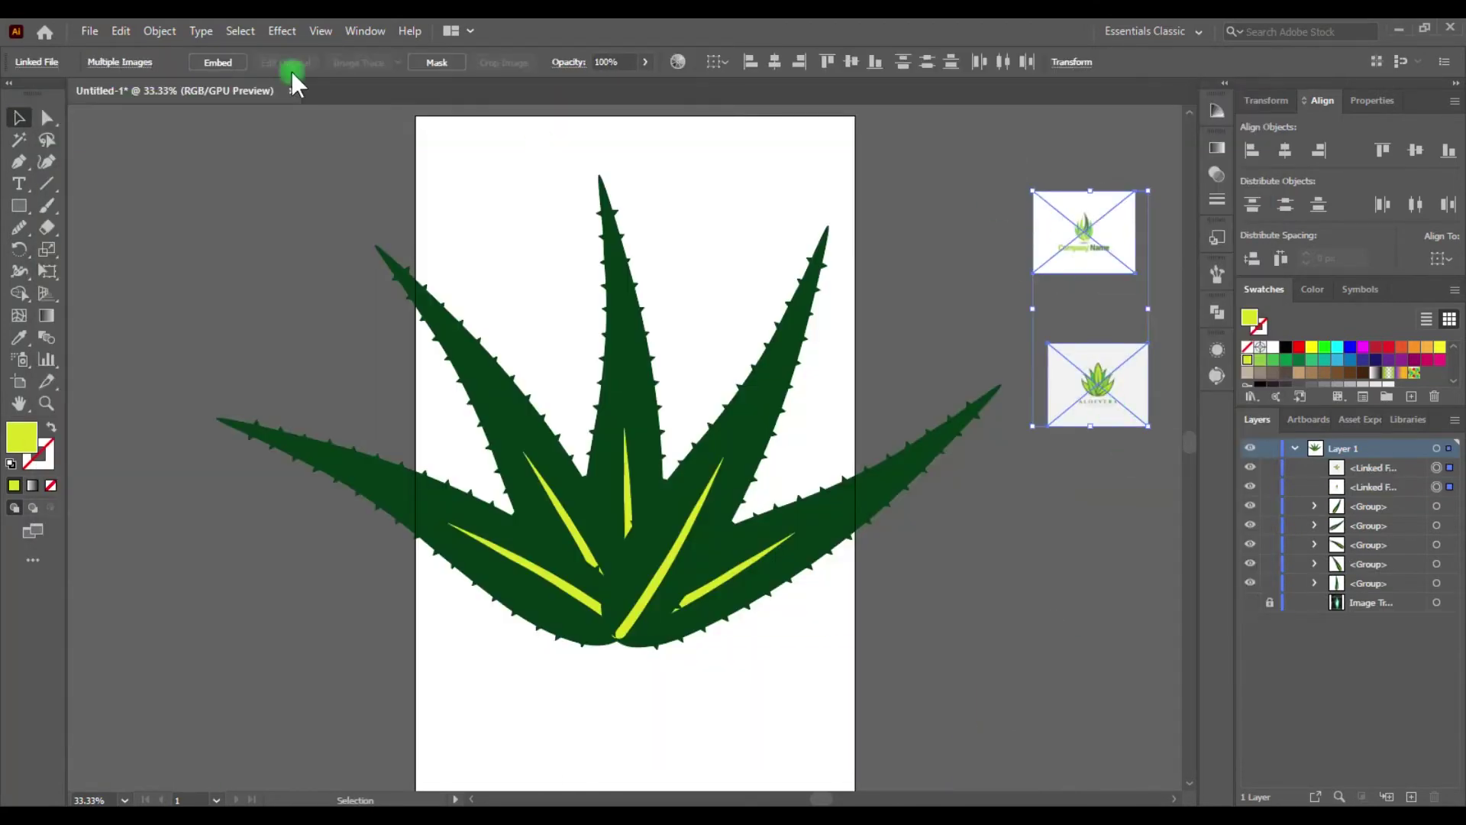
pyautogui.click(1217, 375)
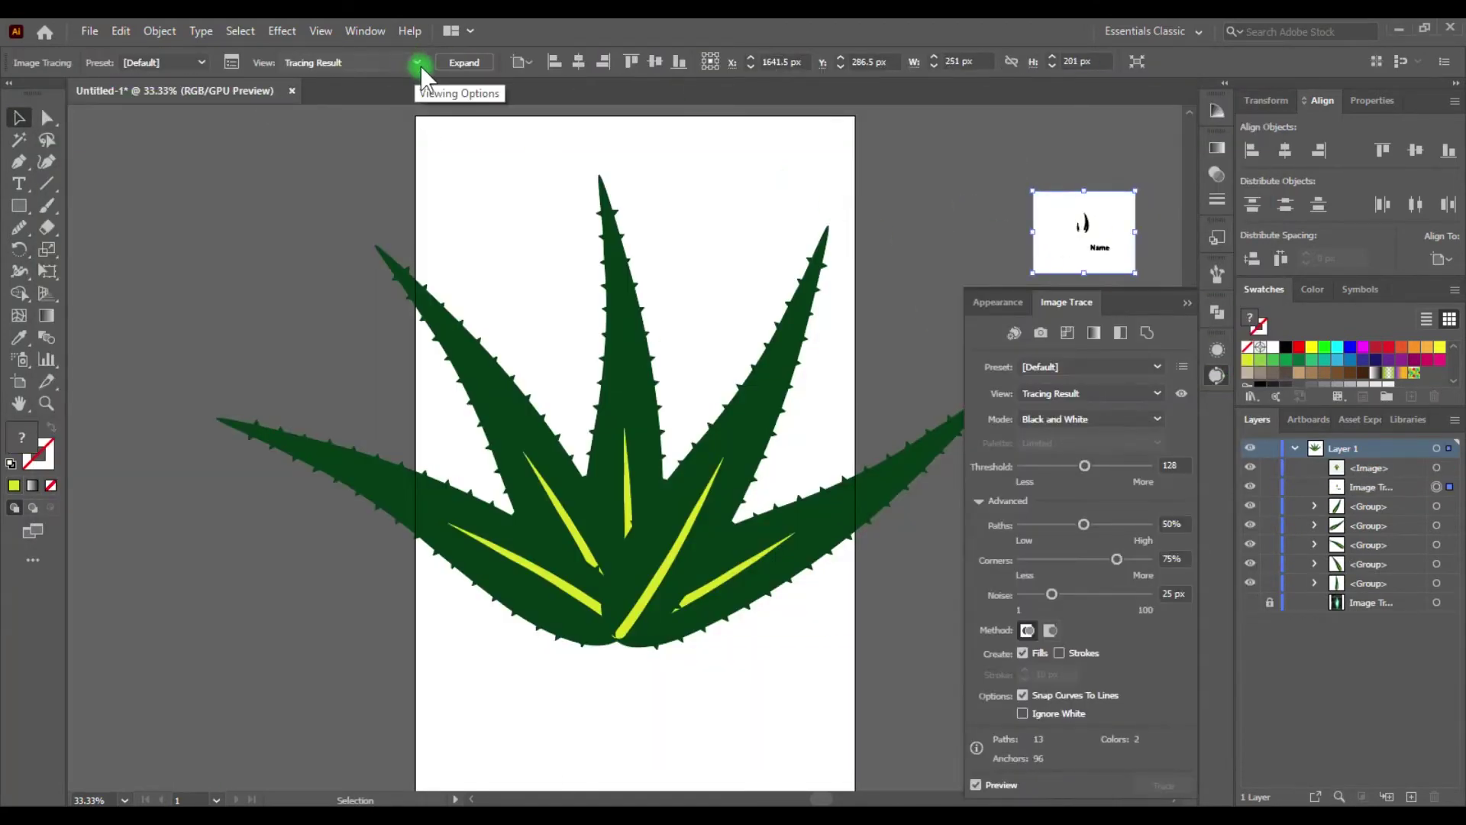
pyautogui.click(433, 62)
pyautogui.click(458, 131)
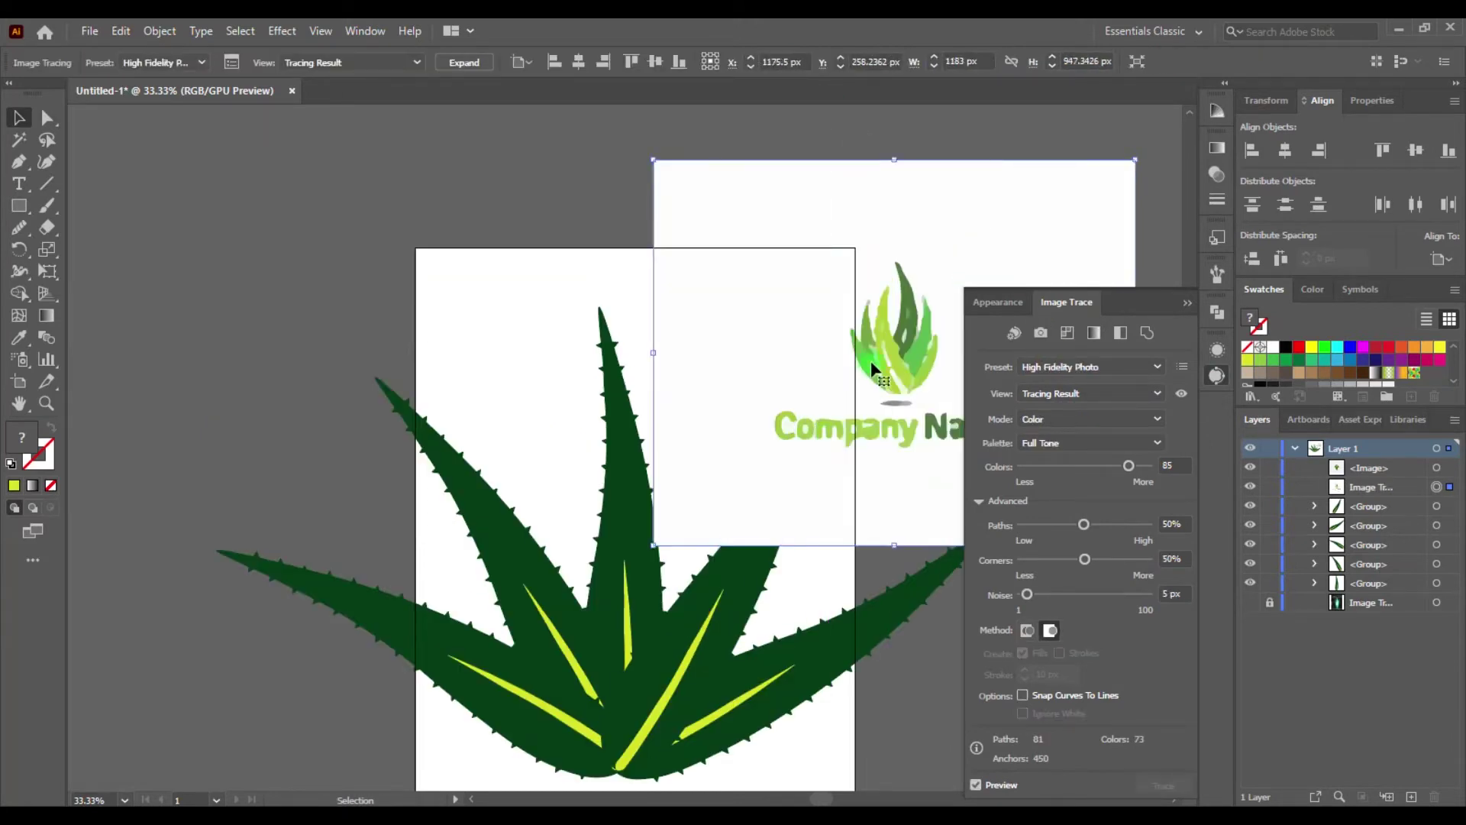
# Eyedropper light greens from the reference onto the centre and side leaves
pyautogui.click(652, 247)
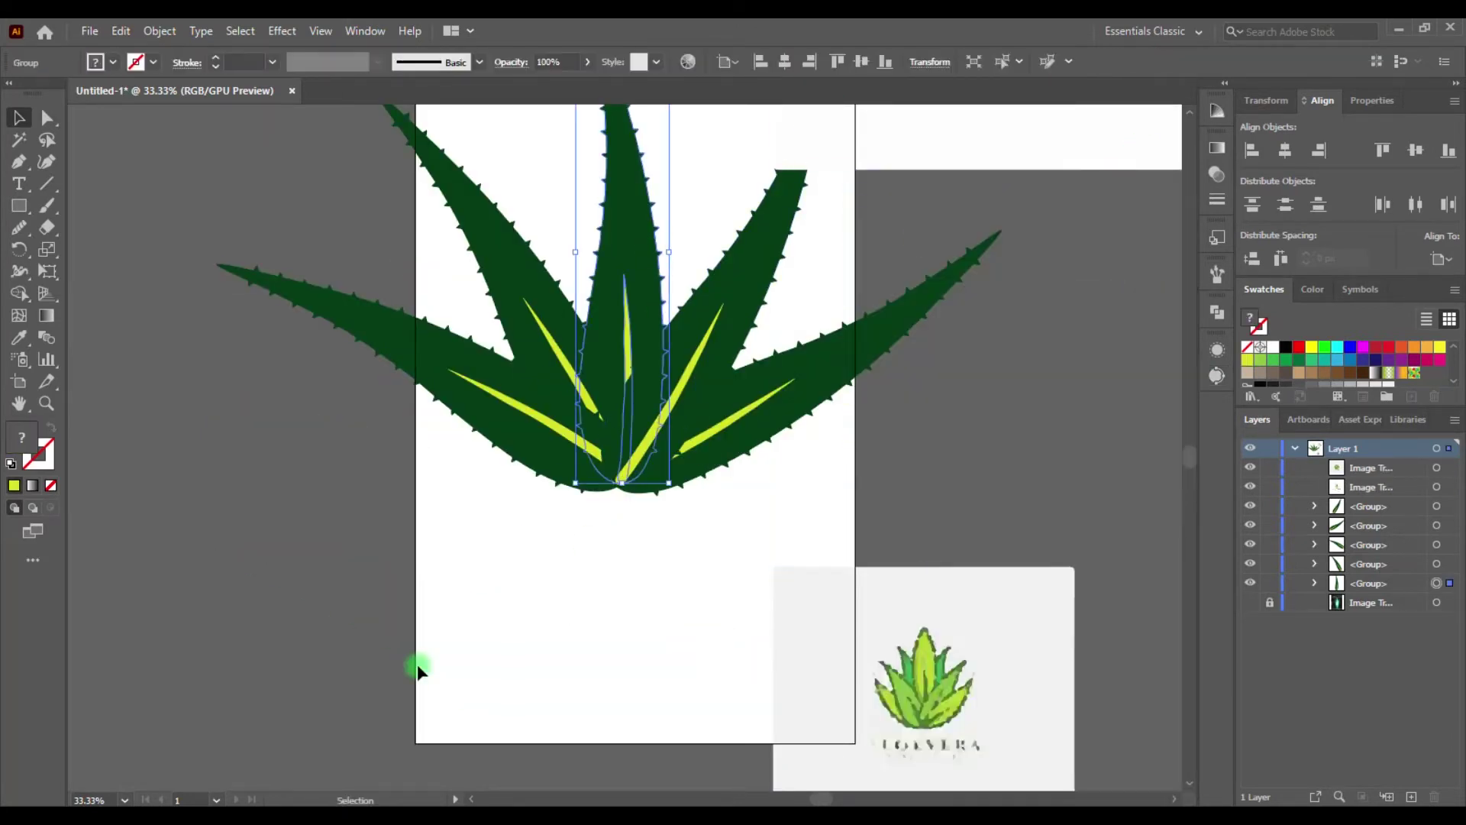
pyautogui.click(924, 673)
pyautogui.scroll(1, 611, 458)
pyautogui.click(768, 313)
pyautogui.keyDown('shift'); pyautogui.click(398, 168); pyautogui.keyUp('shift')
pyautogui.click(927, 703)
pyautogui.scroll(-1, 653, 413)
pyautogui.click(653, 412)
# Recolour the dark side leaves and stripes with greens sampled from the reference
pyautogui.hotkey('ctrl', 'shift', 'a')
pyautogui.click(321, 287)
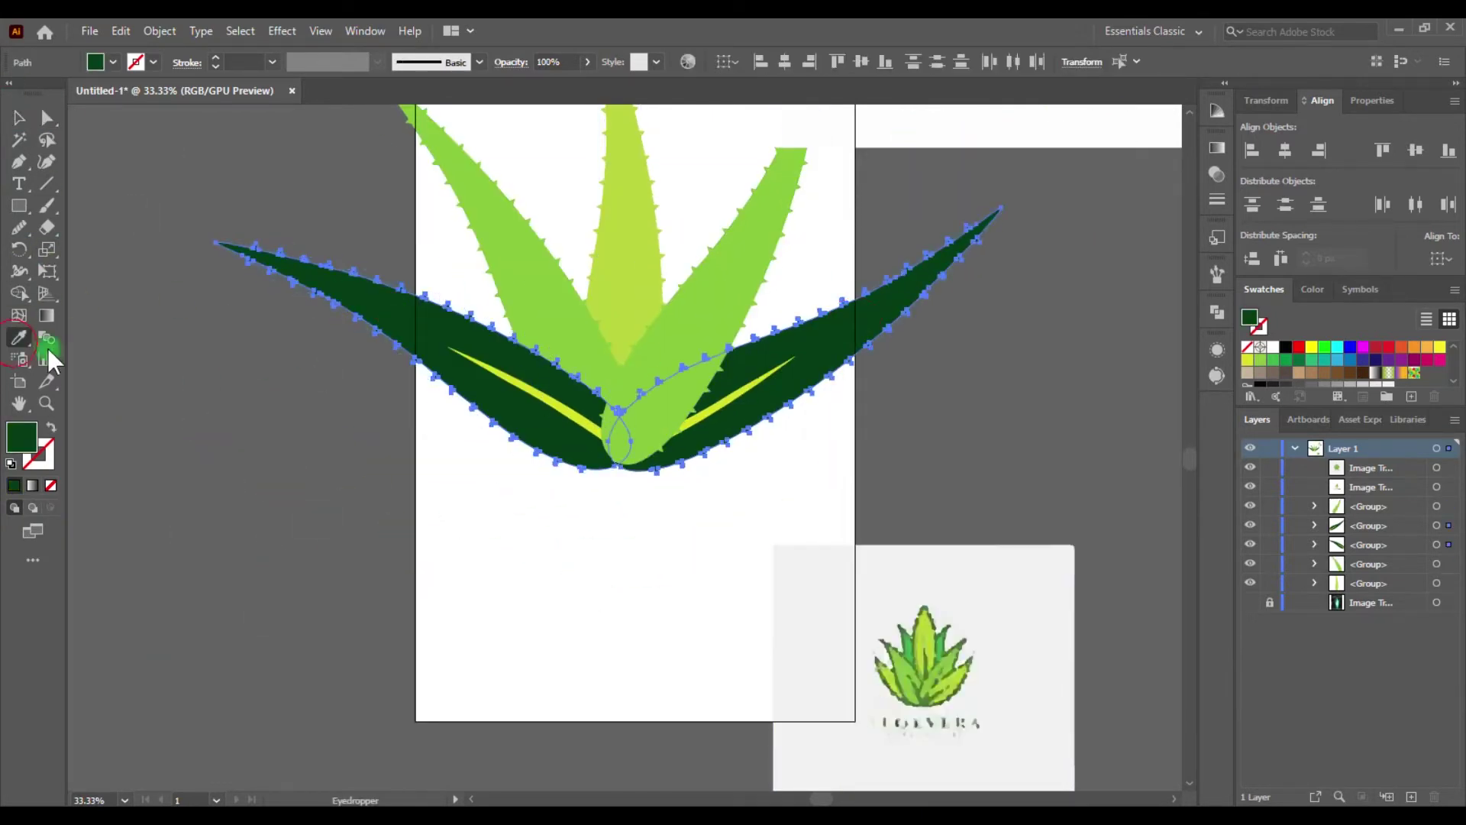
pyautogui.click(943, 664)
pyautogui.click(548, 407)
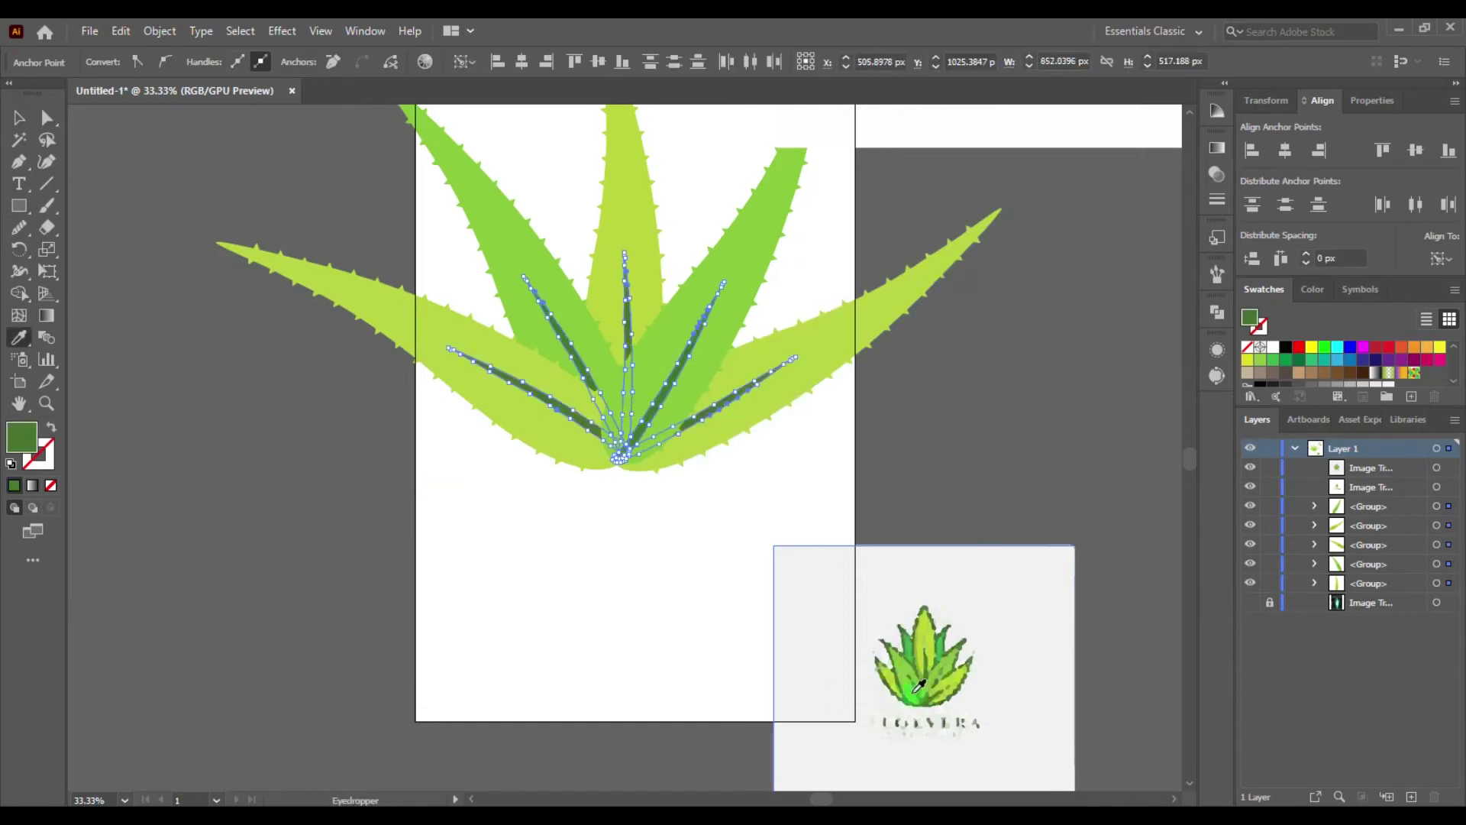
# Give all leaves a thick 9 pt dark-green outline
pyautogui.click(21, 122)
pyautogui.click(14, 485)
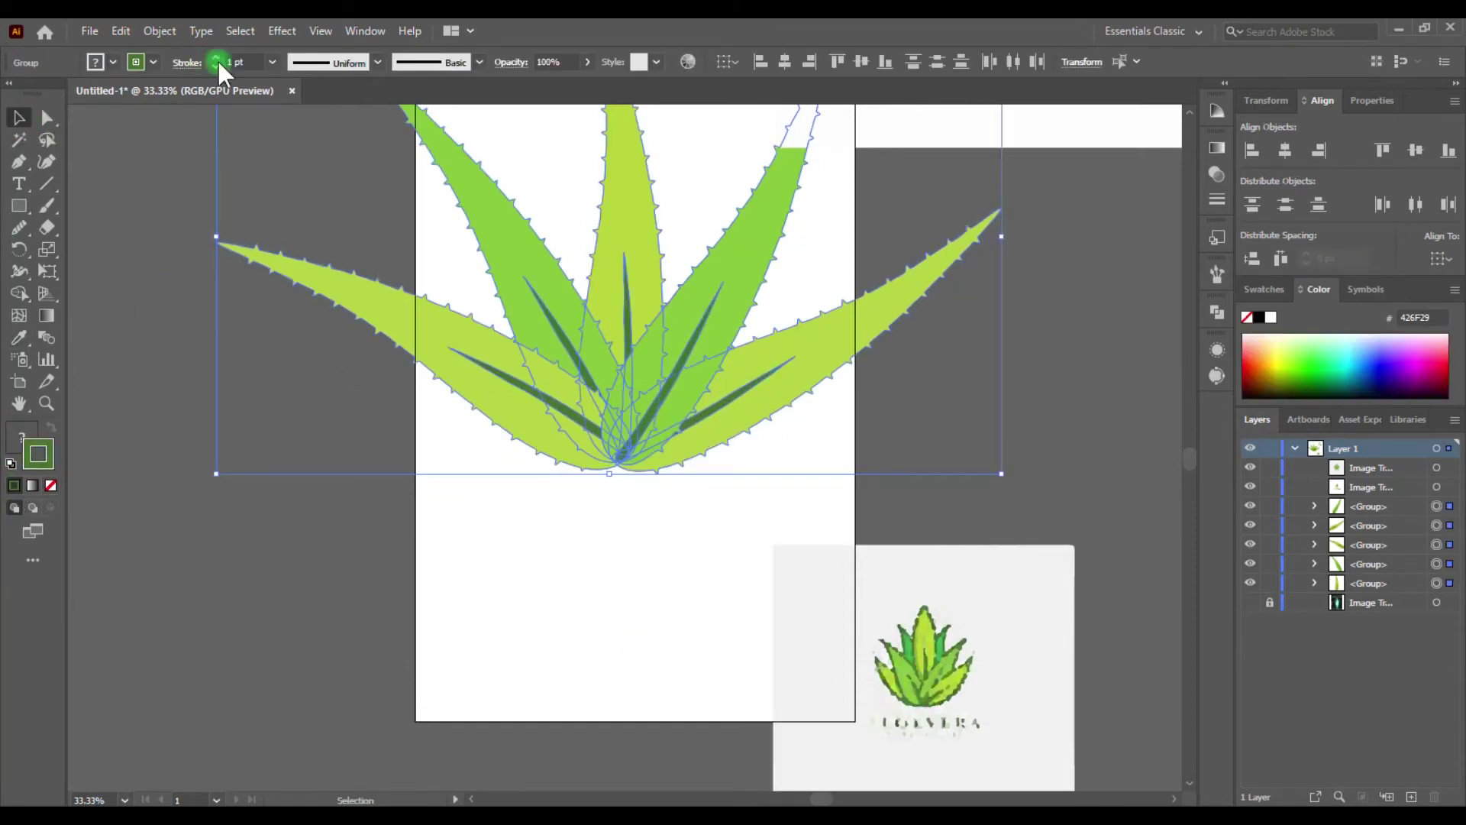
pyautogui.click(815, 186)
pyautogui.click(722, 560)
pyautogui.click(540, 484)
pyautogui.click(367, 589)
# Group the whole plant and place a copy left of the page
pyautogui.scroll(3, 481, 459)
pyautogui.hotkey('ctrl', 'a')
pyautogui.hotkey('ctrl', 'g')
pyautogui.moveTo(628, 471)
pyautogui.mouseDown()
pyautogui.moveTo(201, 260)
pyautogui.moveTo(670, 458)
pyautogui.mouseUp()
# Ungroup the copy, stretch the centre leaf taller and resize the side leaves
pyautogui.hotkey('ctrl', 'shift', 'g')
pyautogui.click(673, 443)
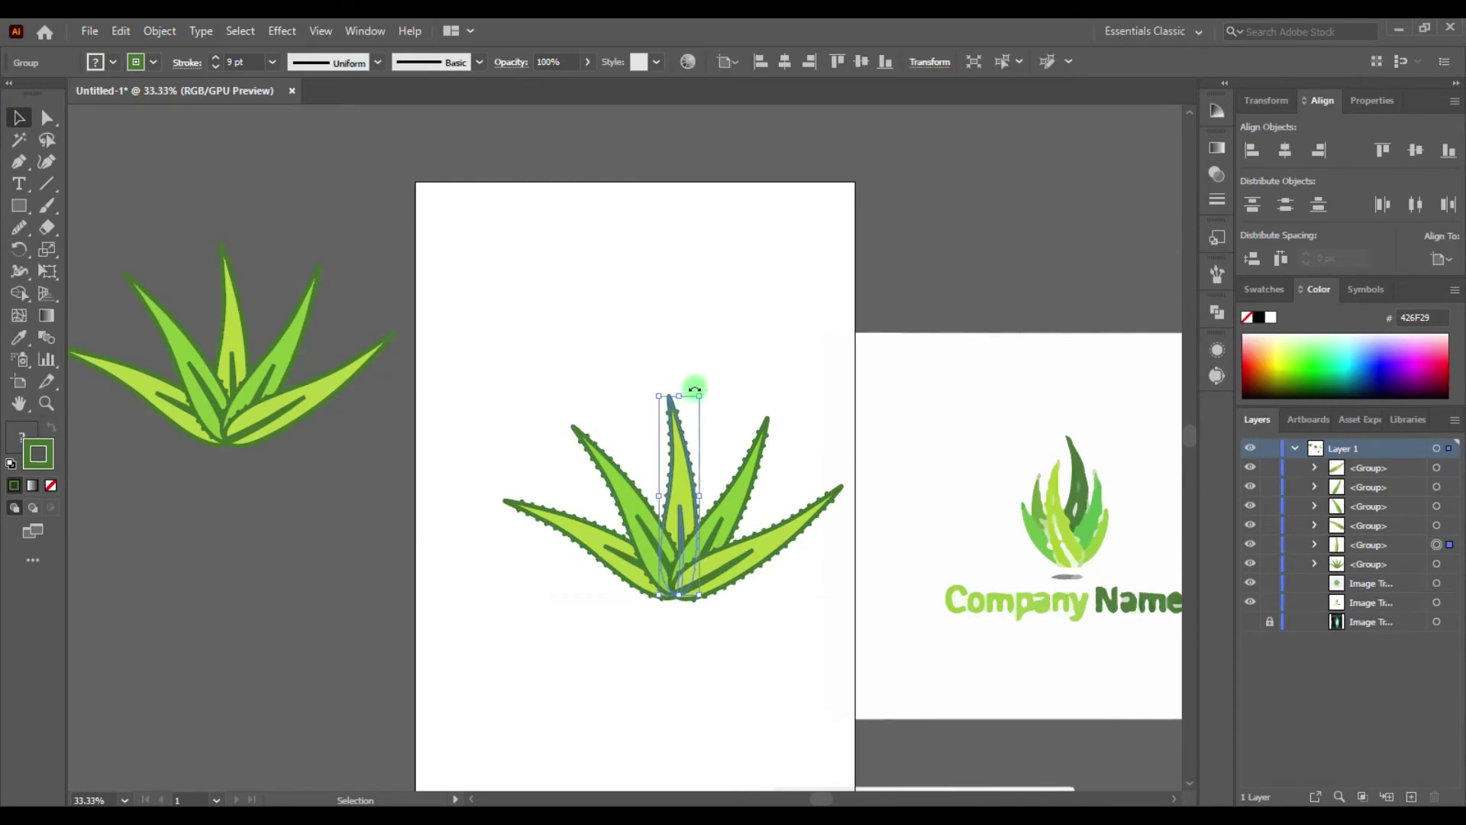
pyautogui.moveTo(686, 394); pyautogui.dragTo(686, 329)
pyautogui.moveTo(797, 365); pyautogui.dragTo(797, 367)
pyautogui.click(598, 539)
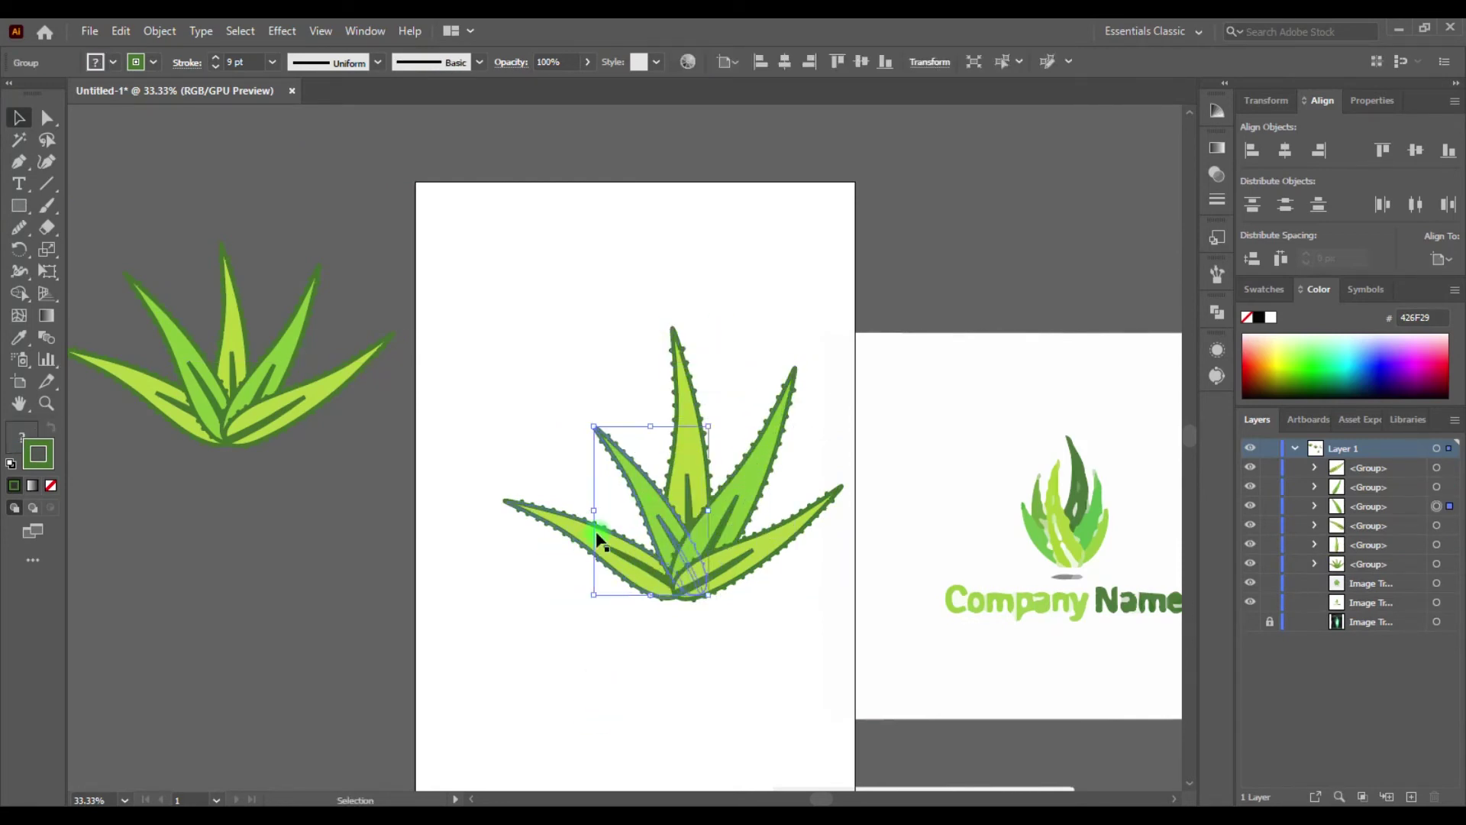
pyautogui.moveTo(440, 449); pyautogui.dragTo(504, 500)
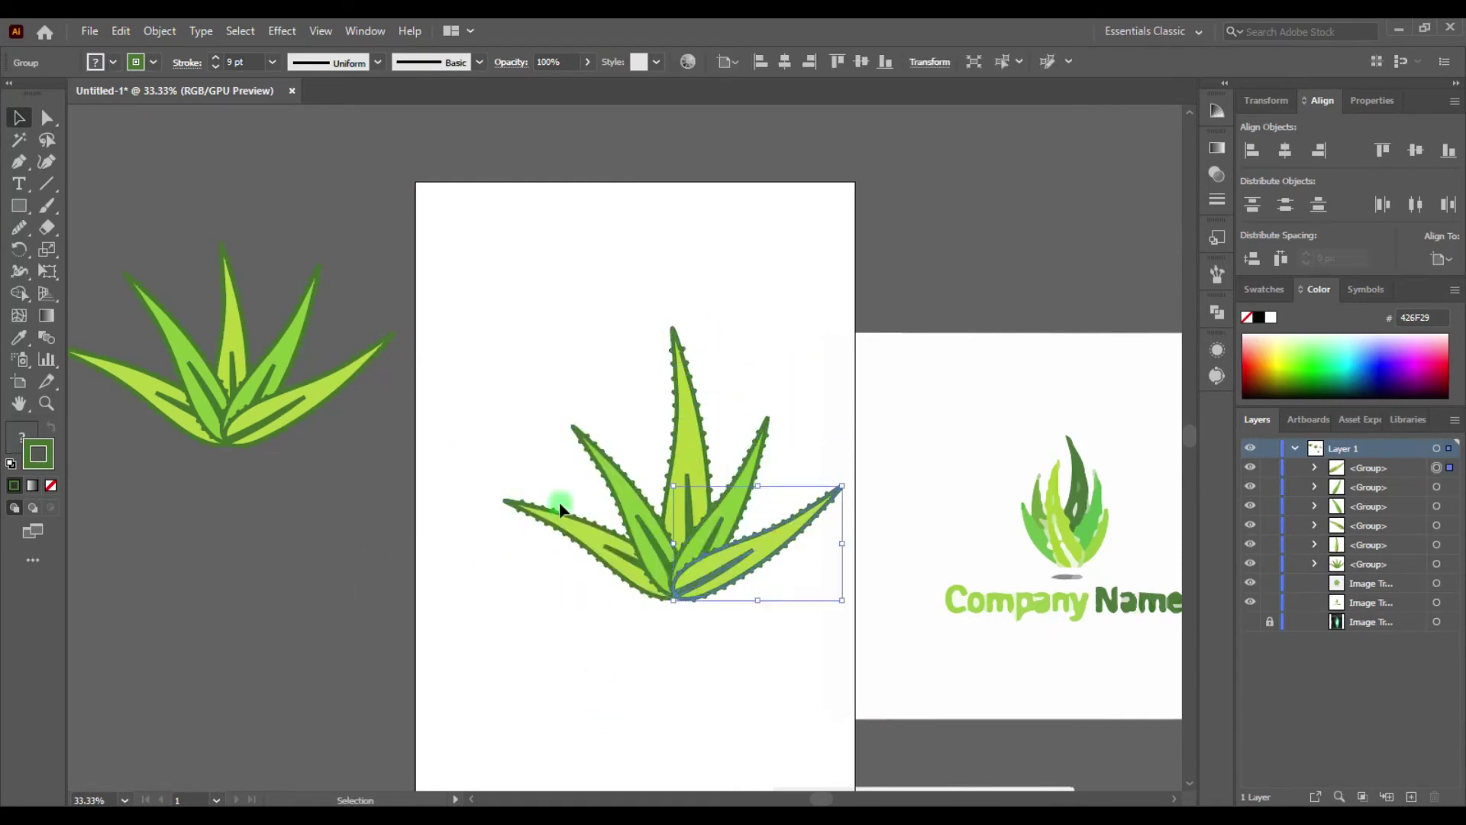
# Rearrange and resize the second aloe's leaves, shortening the centre leaf
pyautogui.click(955, 496)
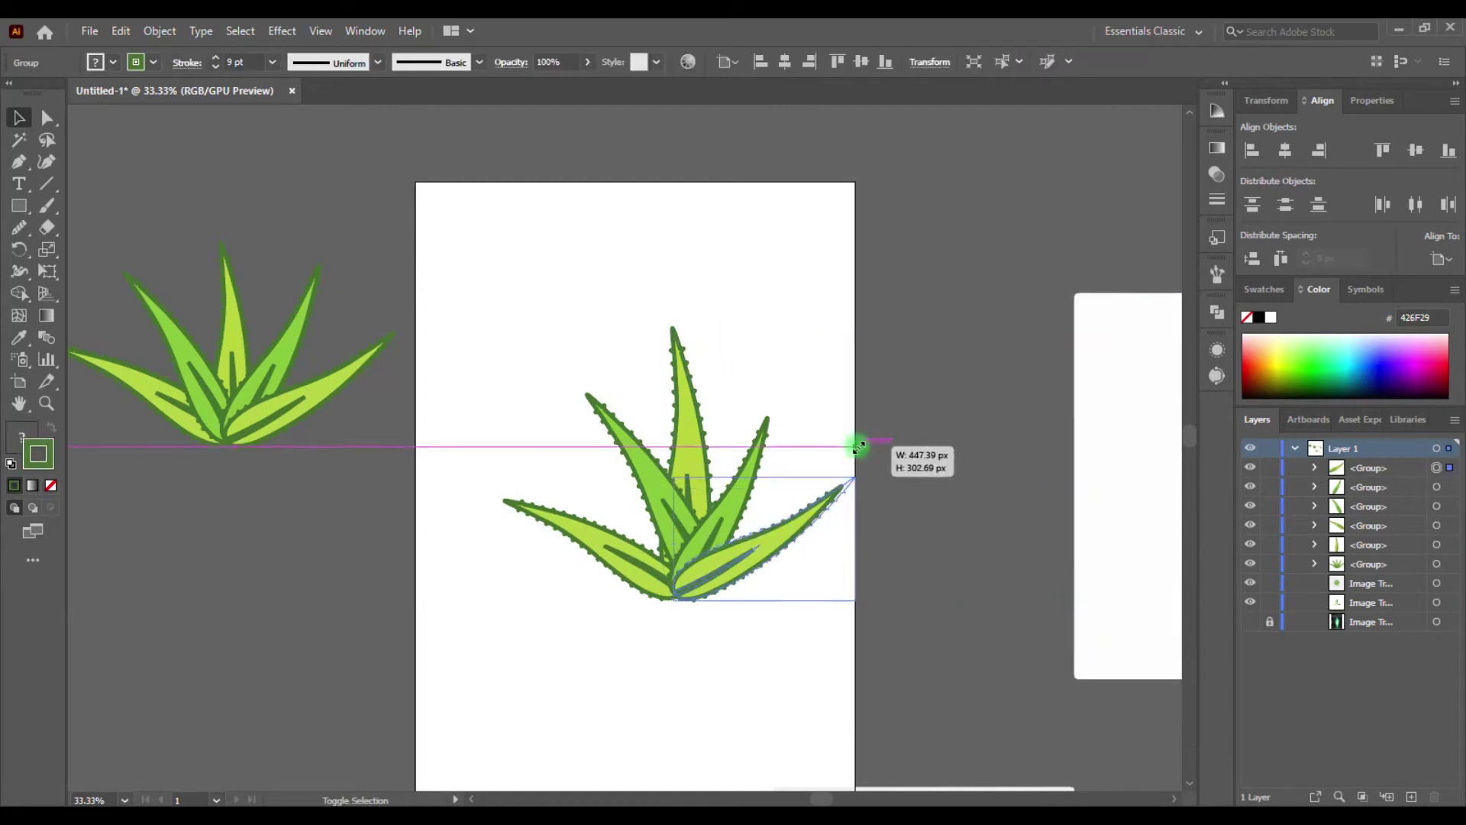
pyautogui.moveTo(614, 557); pyautogui.dragTo(616, 550)
pyautogui.click(672, 670)
pyautogui.hscroll(3, 534, 634)
pyautogui.click(451, 606)
pyautogui.moveTo(489, 459); pyautogui.dragTo(524, 426)
pyautogui.scroll(-1, 458, 458)
pyautogui.moveTo(386, 341); pyautogui.dragTo(538, 459)
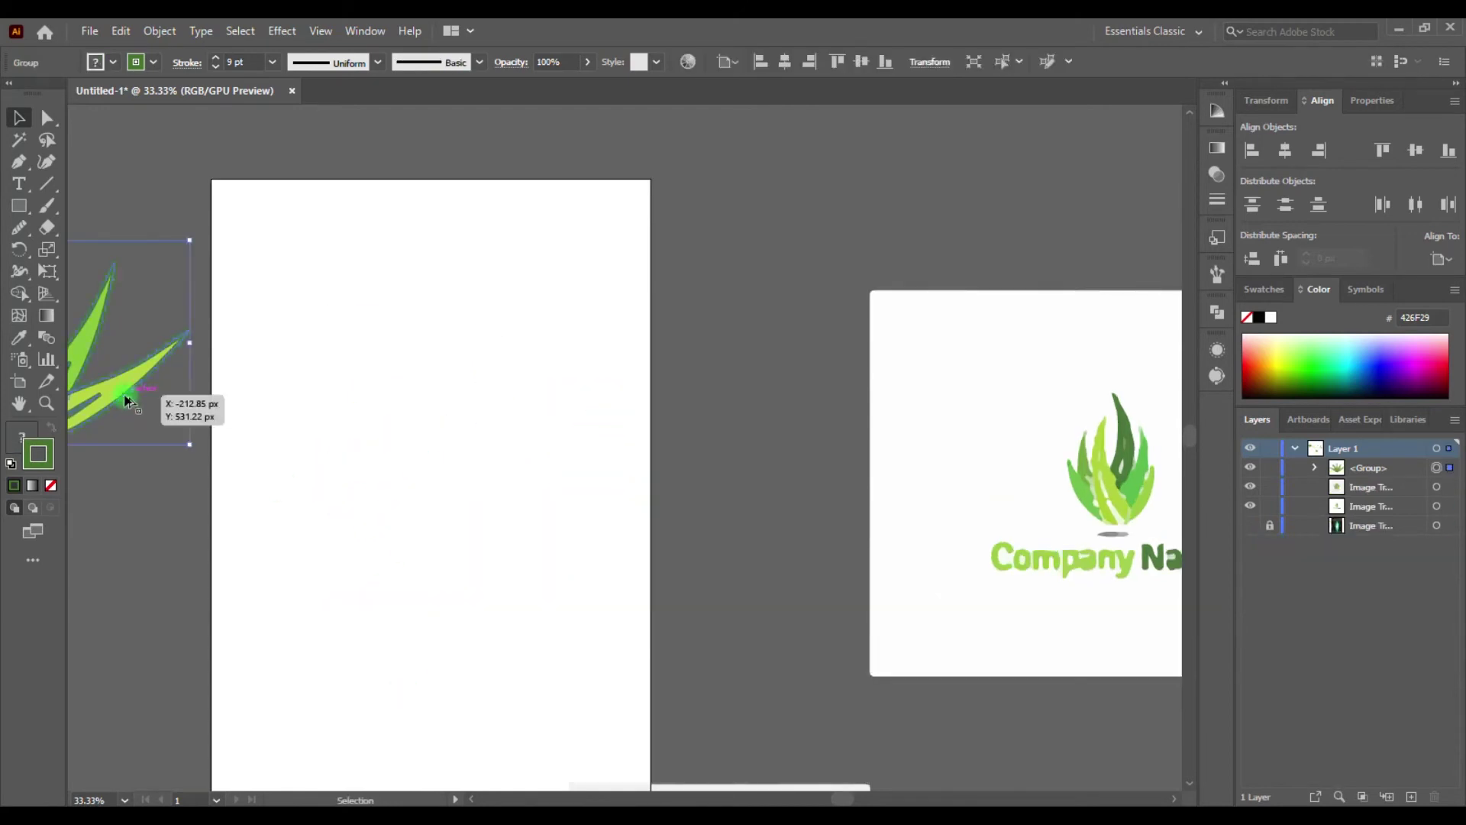
pyautogui.click(427, 330)
pyautogui.moveTo(428, 330); pyautogui.dragTo(435, 451)
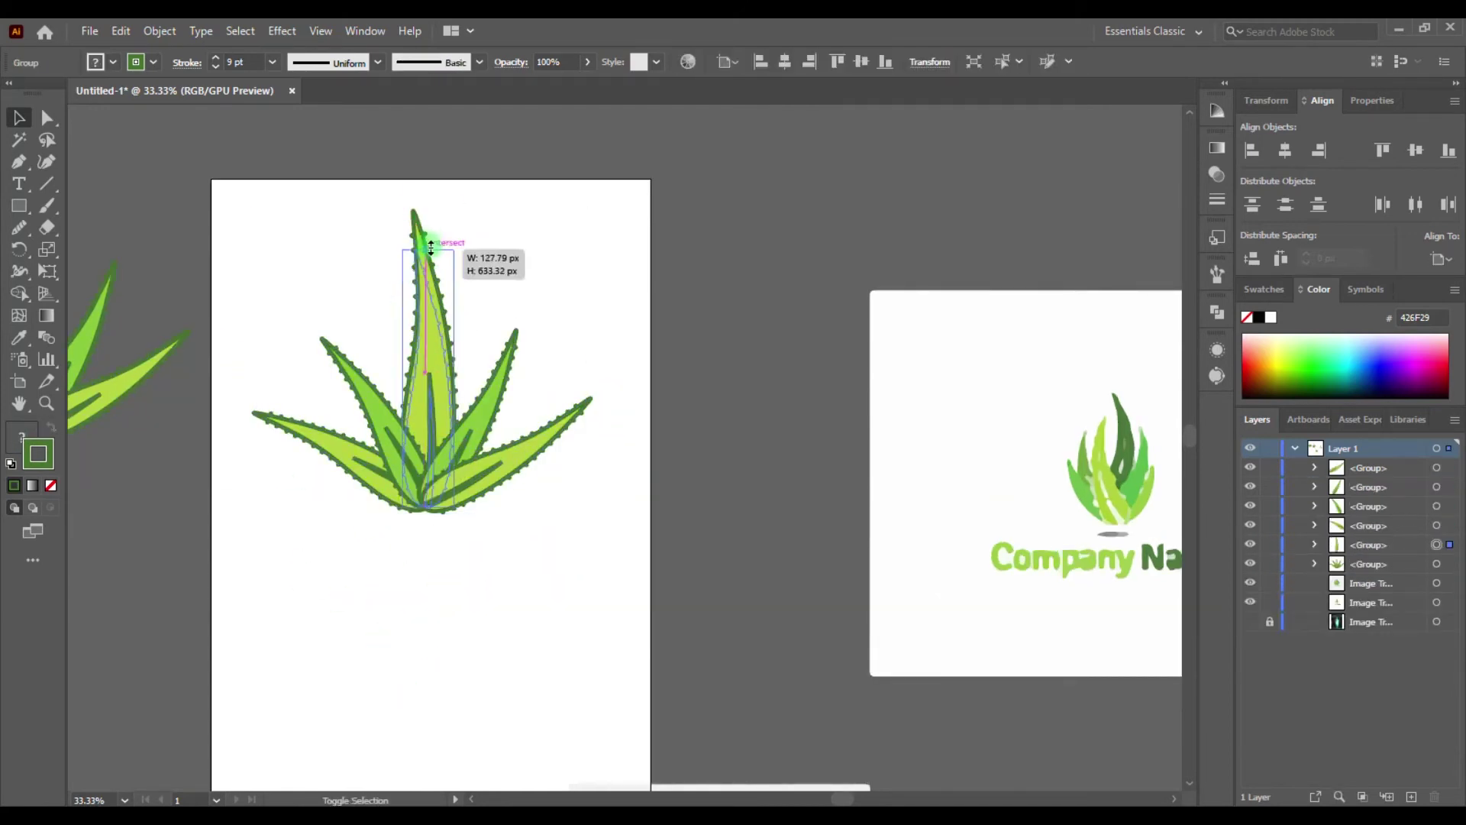
pyautogui.moveTo(431, 243); pyautogui.dragTo(430, 333)
# Fill the centre leaf dark green and two side leaves a lighter sampled green
pyautogui.press('i')
pyautogui.click(947, 481)
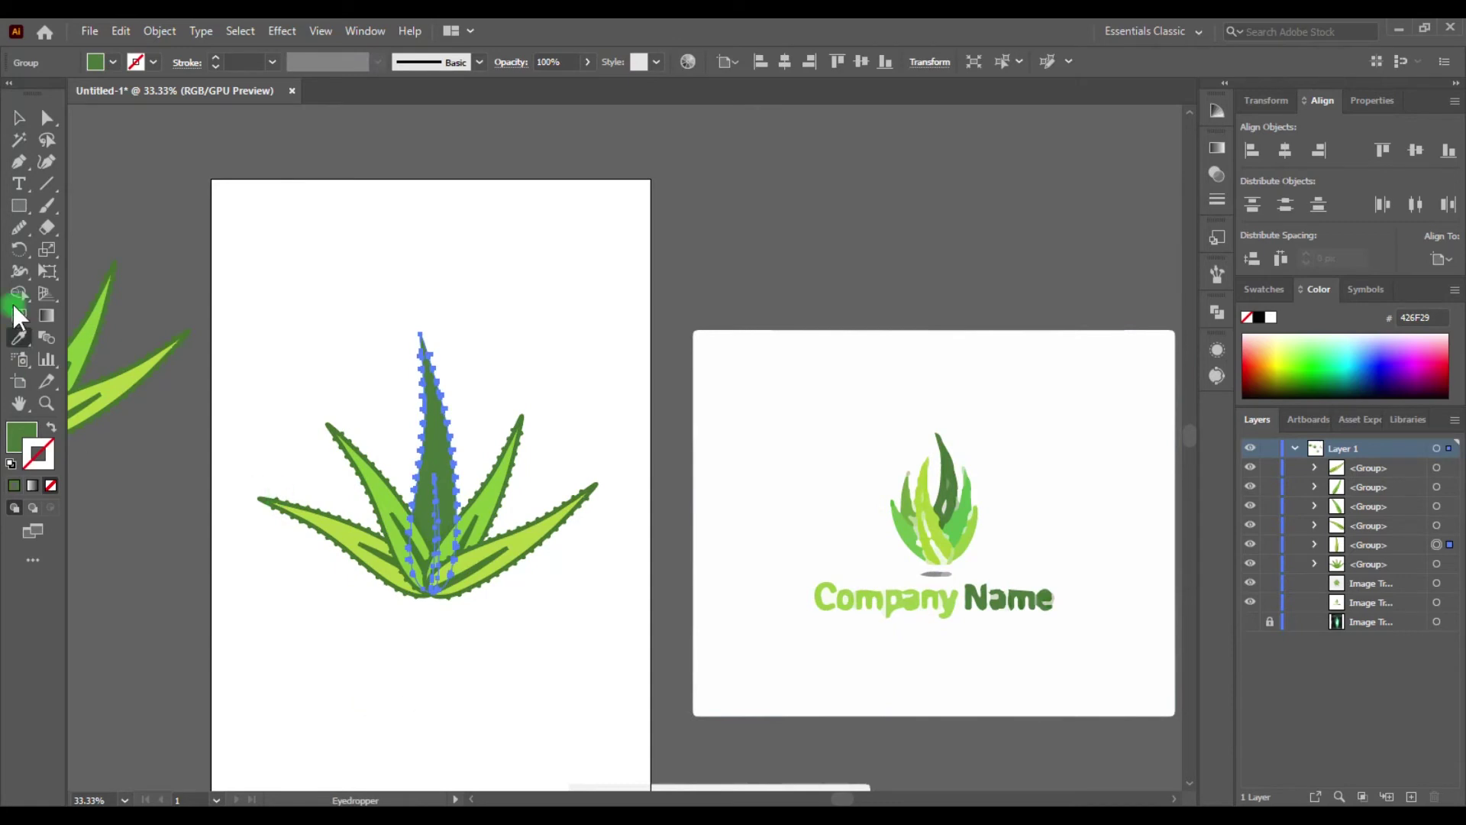
pyautogui.click(486, 586)
pyautogui.keyDown('shift'); pyautogui.click(314, 543); pyautogui.keyUp('shift')
pyautogui.press('i')
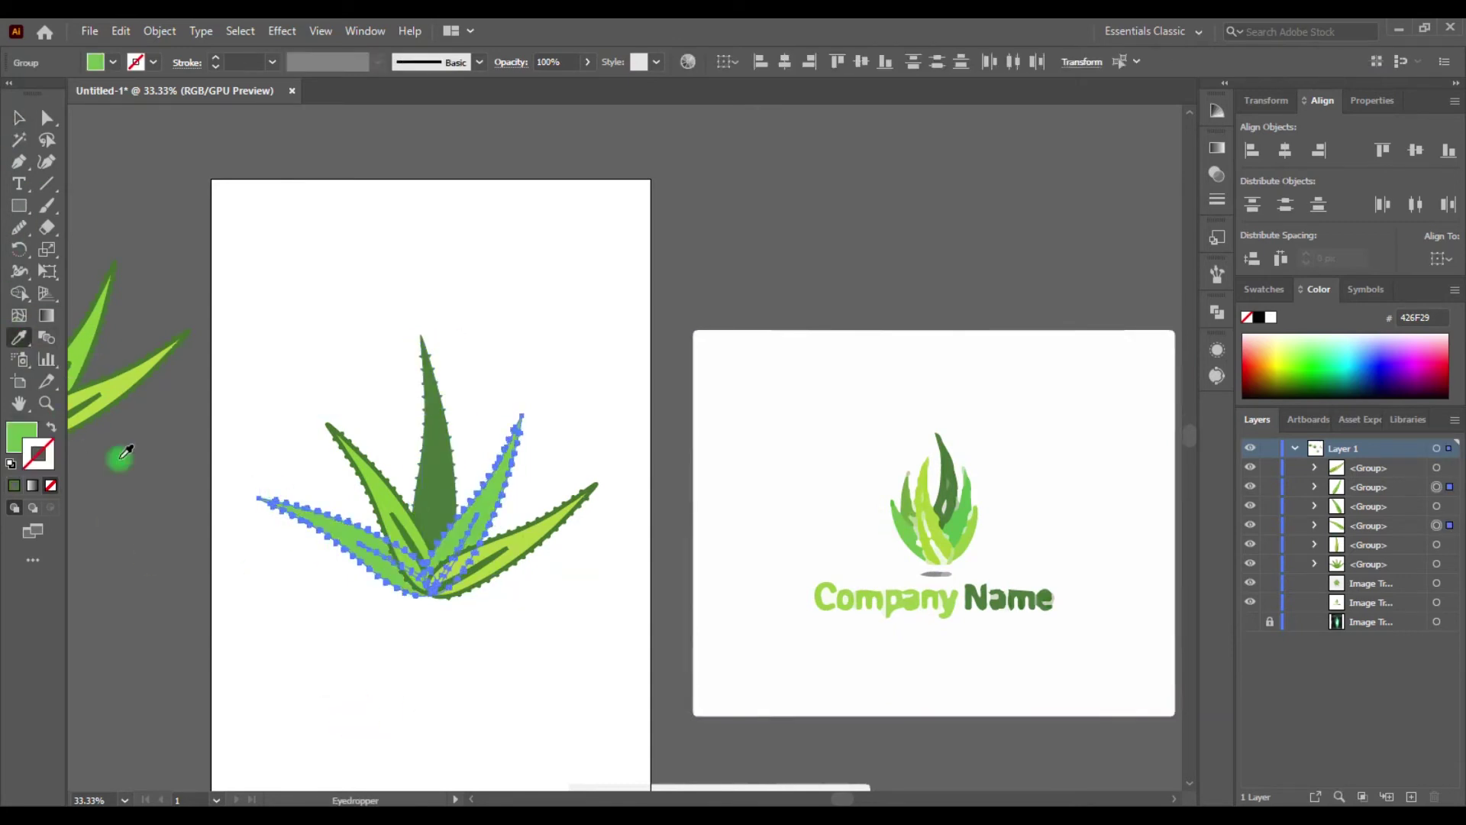
pyautogui.click(61, 405)
# Thin all leaf outlines and sample dark green onto the inner vein stripes
pyautogui.moveTo(421, 710); pyautogui.dragTo(375, 558)
pyautogui.hotkey('ctrl', '1')
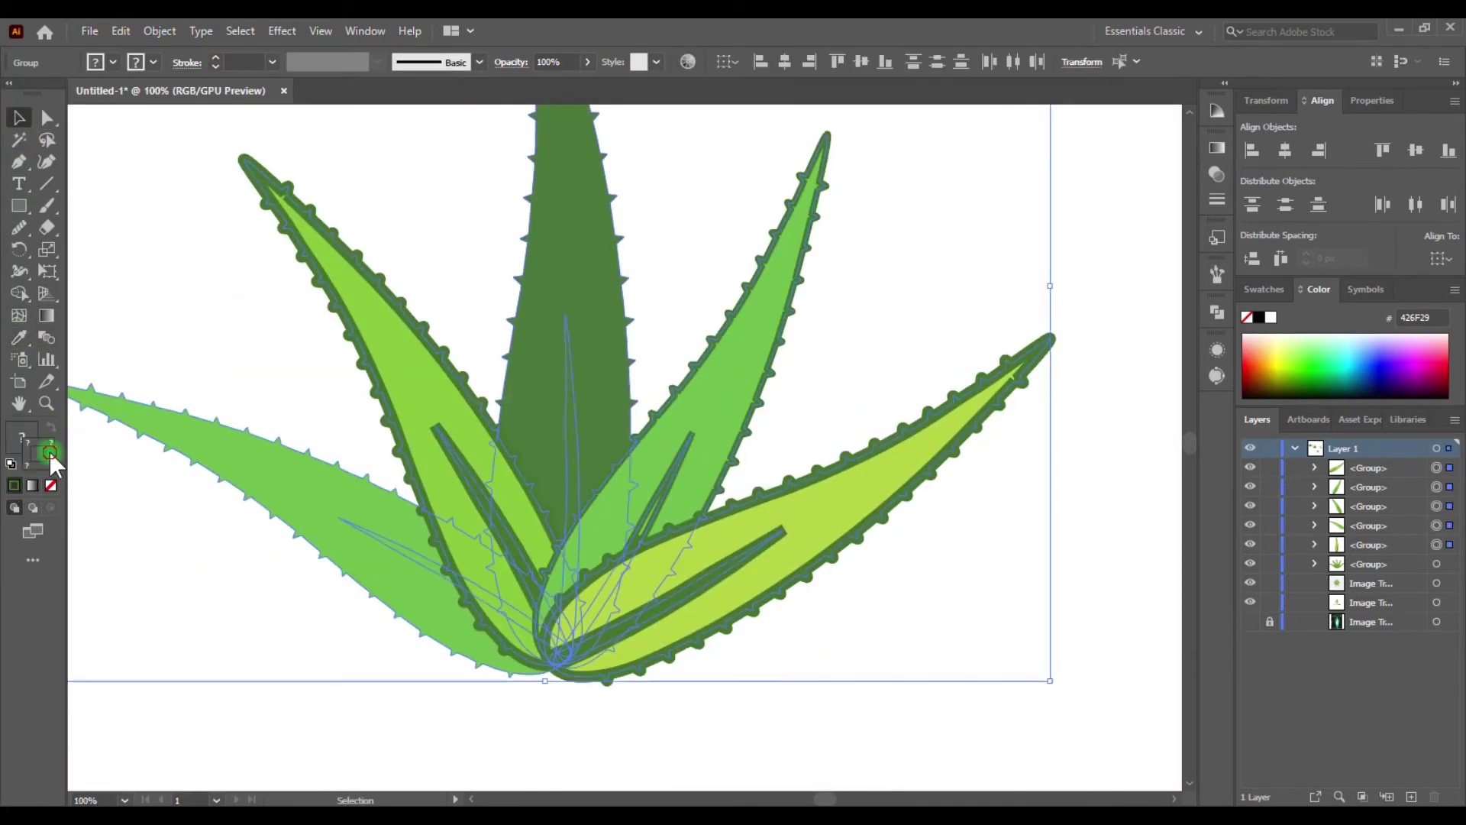
pyautogui.click(214, 57)
pyautogui.click(210, 439)
pyautogui.click(218, 57)
pyautogui.press('a')
pyautogui.click(589, 523)
pyautogui.click(679, 593)
pyautogui.press('v')
pyautogui.click(255, 308)
pyautogui.click(575, 458)
# Recolour the left and right leaves' vein stripes dark green with the Eyedropper
pyautogui.press('i')
pyautogui.click(668, 569)
pyautogui.press('v')
pyautogui.click(649, 510)
pyautogui.keyDown('shift'); pyautogui.click(419, 567); pyautogui.keyUp('shift')
pyautogui.press('i')
pyautogui.click(500, 553)
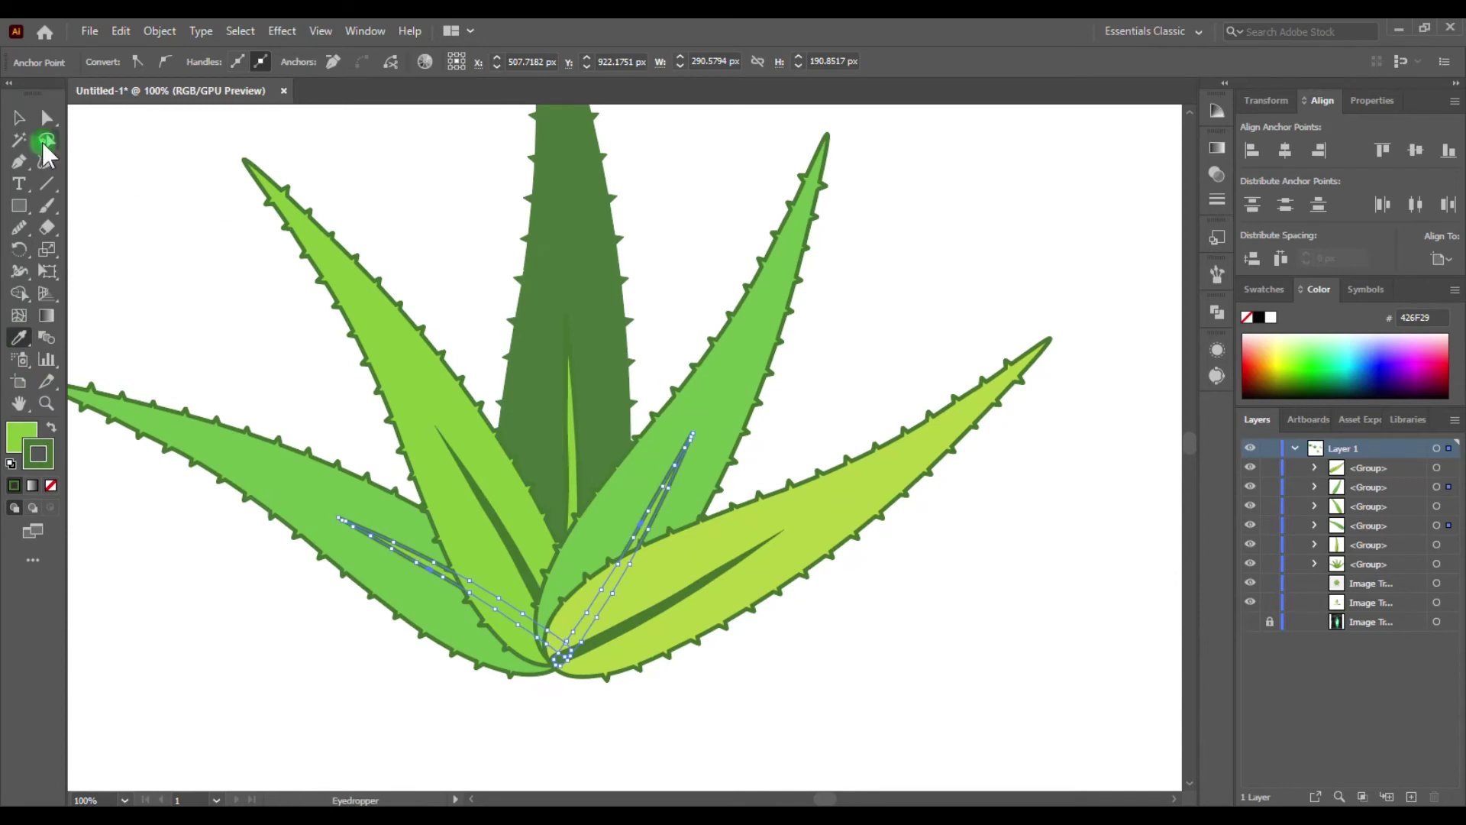
pyautogui.click(46, 118)
pyautogui.click(495, 527)
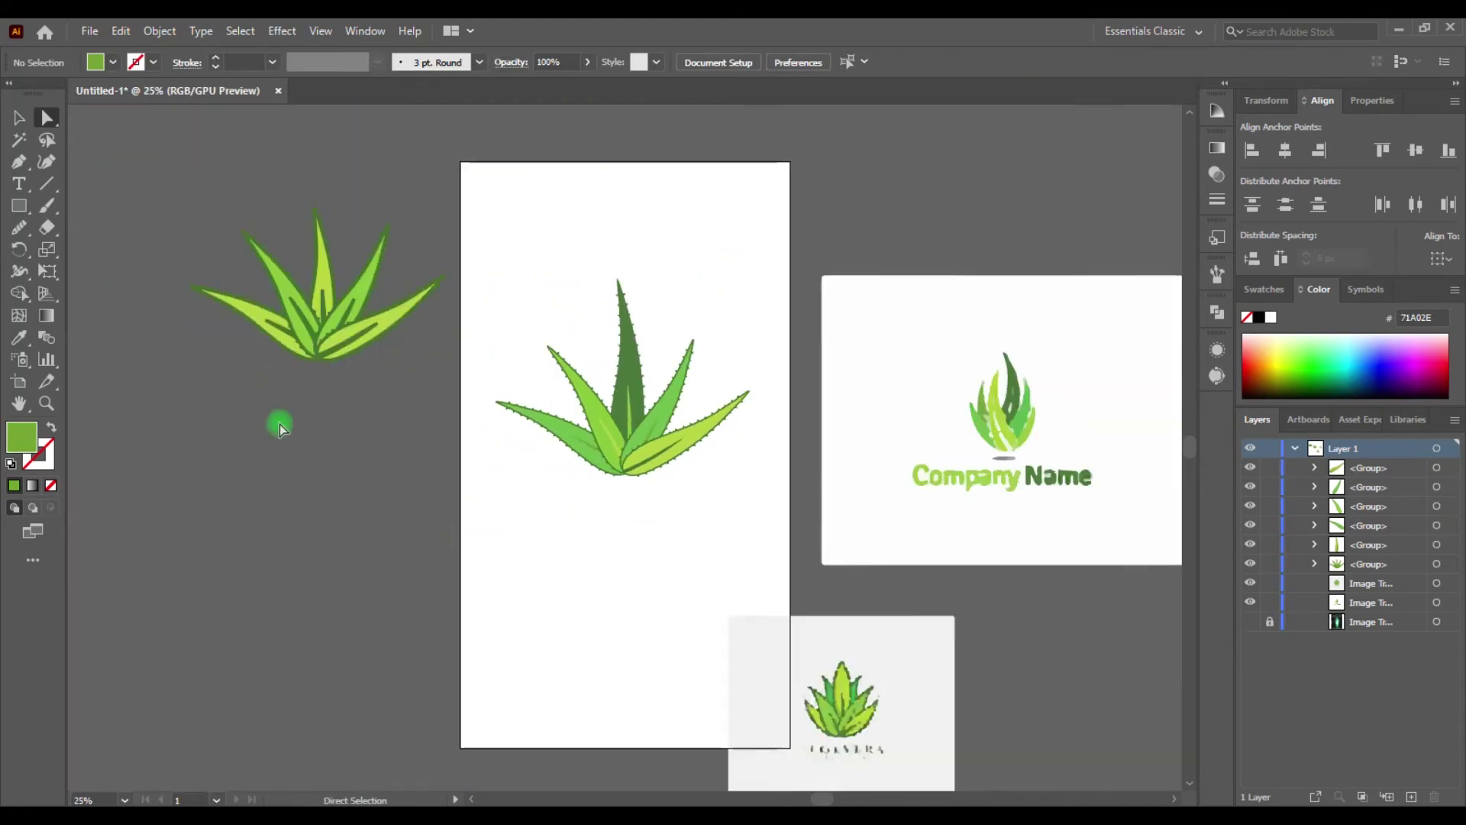
# Delete the reference images and move the second aloe onto the page below the first
pyautogui.press('v')
pyautogui.click(230, 304)
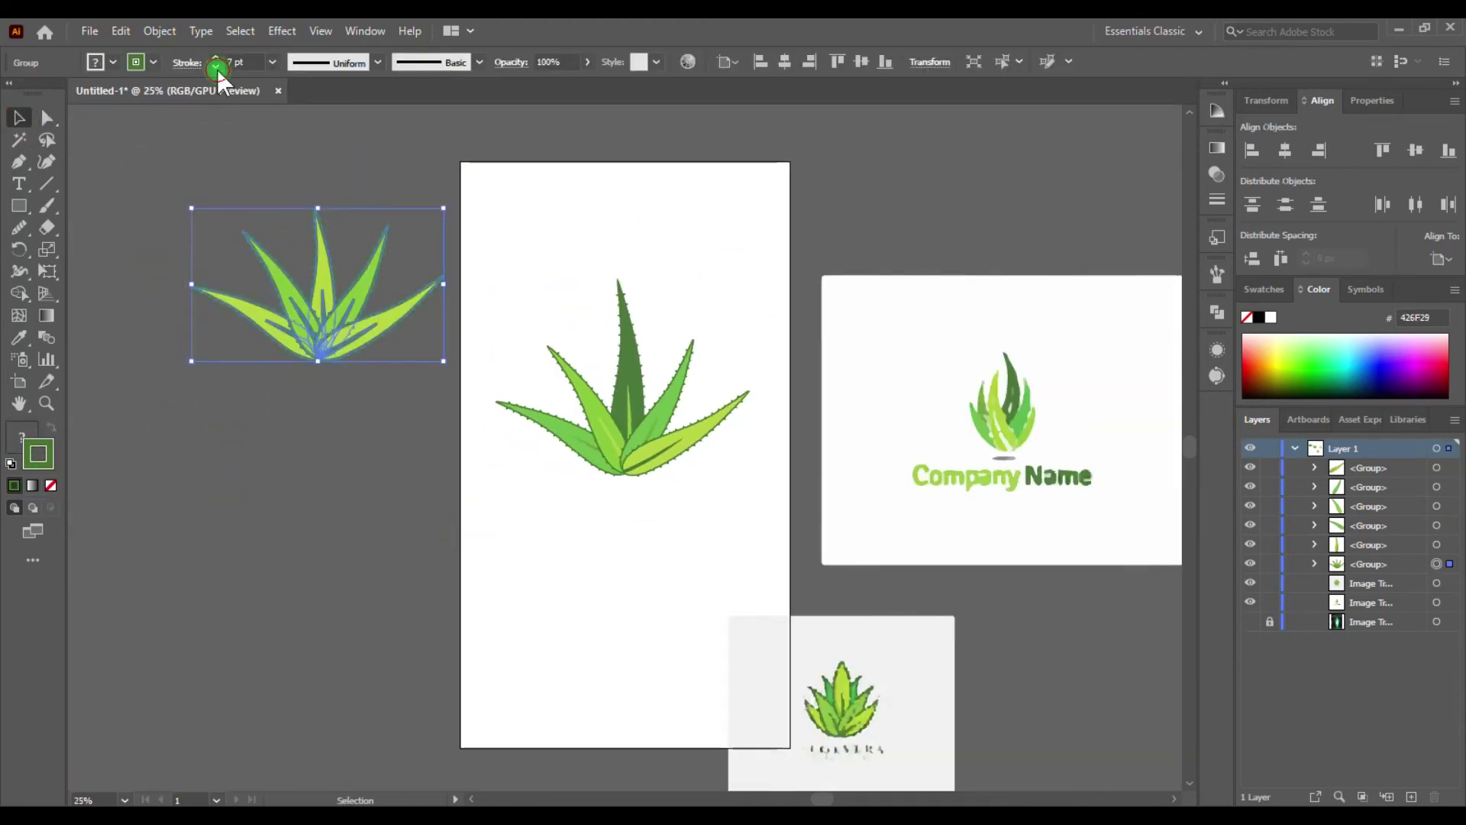
pyautogui.click(864, 695)
pyautogui.press('Delete')
pyautogui.click(969, 405)
pyautogui.press('Delete')
pyautogui.moveTo(317, 306); pyautogui.dragTo(622, 644)
pyautogui.hotkey('ctrl', '+')
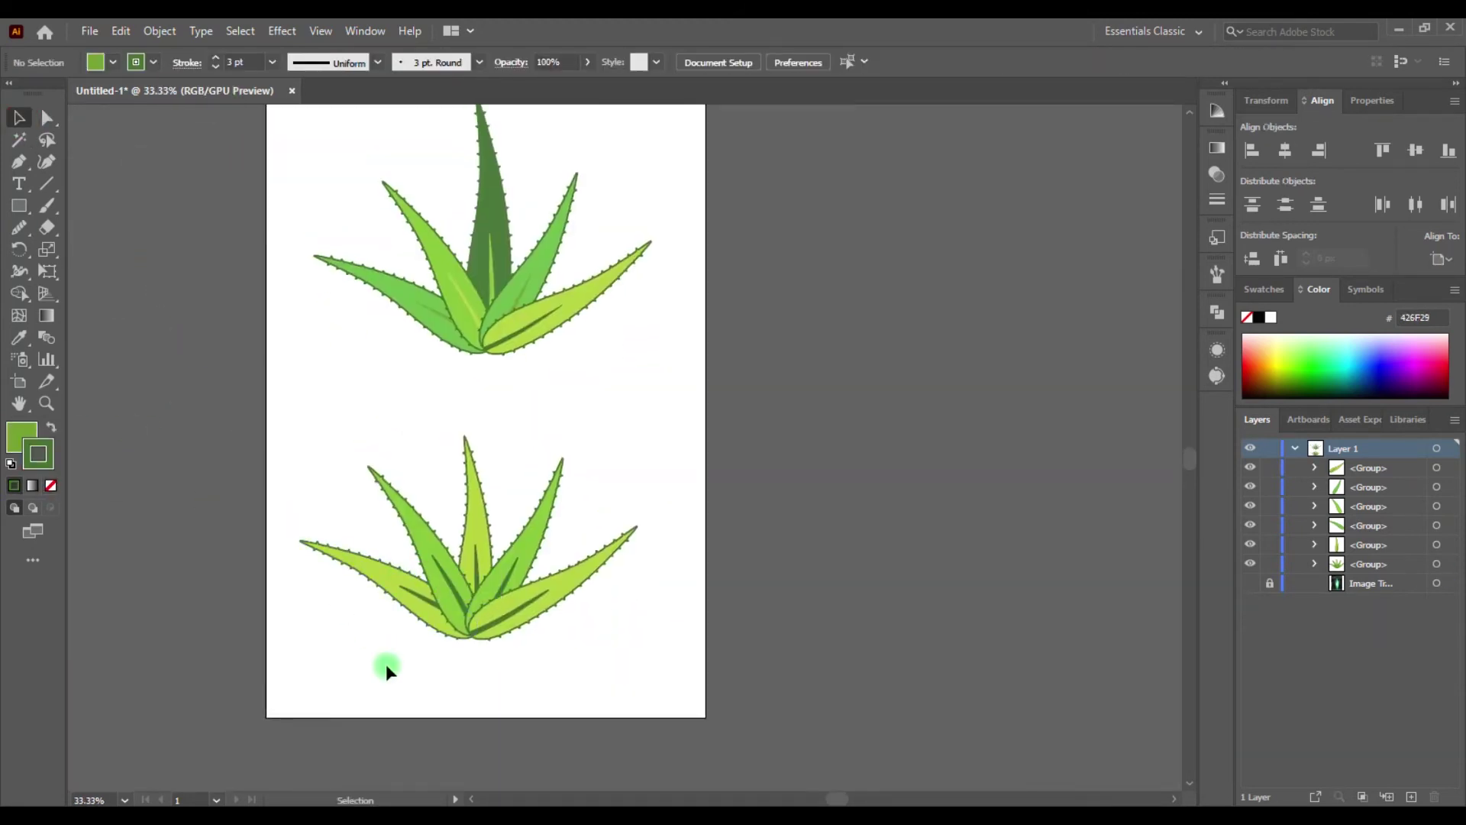
# Add a 120 pt All Caps 'COSWIN ALOE' title below the top aloe
pyautogui.press('t')
pyautogui.click(397, 416)
pyautogui.tripleClick(871, 62)
pyautogui.write('120')
pyautogui.press('Return')
pyautogui.moveTo(396, 389); pyautogui.dragTo(413, 462)
pyautogui.write('loe')
pyautogui.hotkey('ctrl', 'a')
pyautogui.click(564, 62)
pyautogui.hotkey('ctrl', 'shift', 'k')
pyautogui.hotkey('ctrl', 'shift', 'a')
pyautogui.click(6, 115)
# Duplicate the title beside the page and try a Montserrat SemiBold copy under the aloe
pyautogui.moveTo(611, 439); pyautogui.dragTo(990, 632)
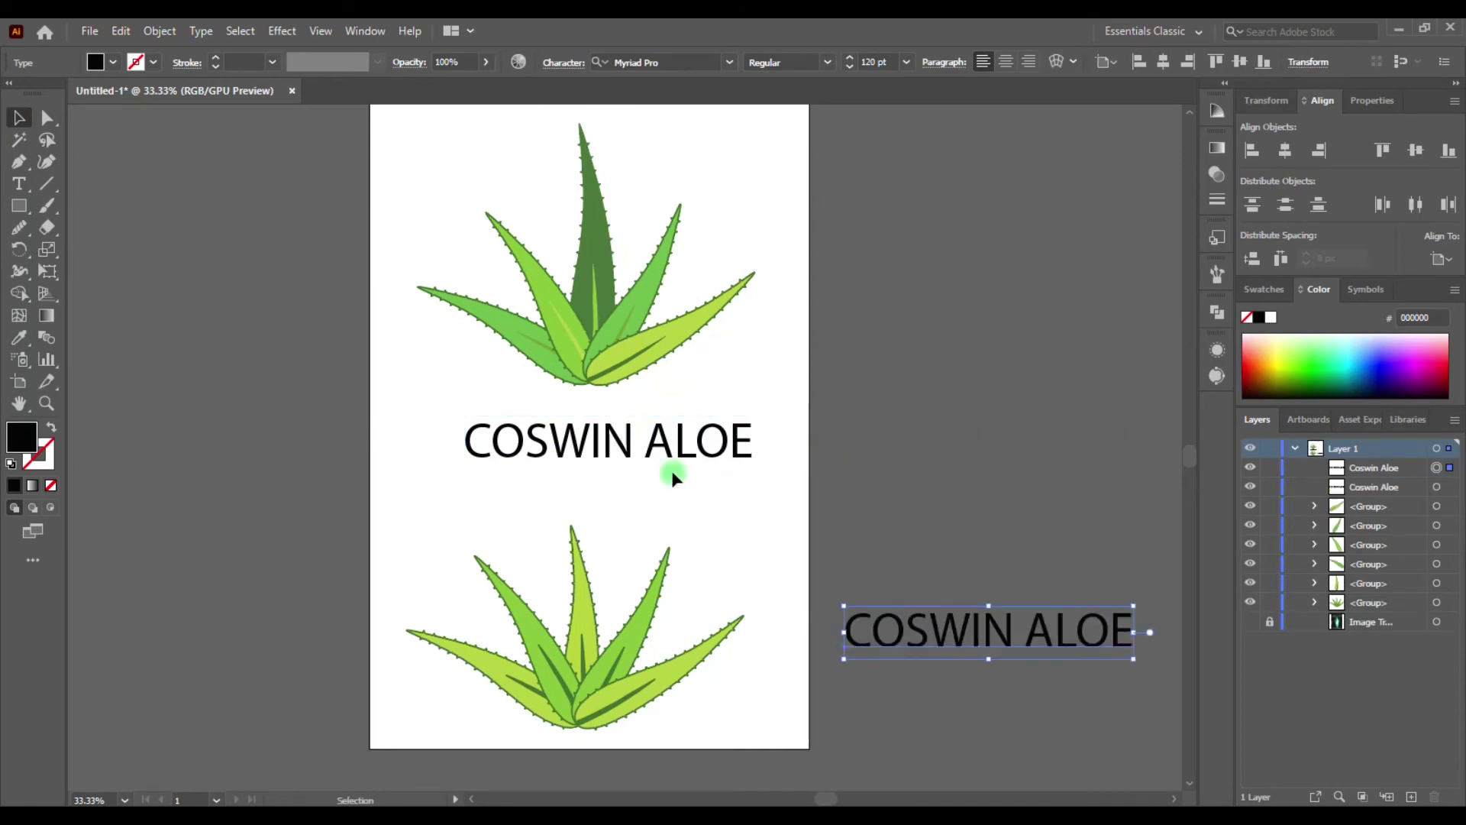
pyautogui.moveTo(718, 458); pyautogui.dragTo(1098, 575)
pyautogui.click(673, 62)
pyautogui.write('mont')
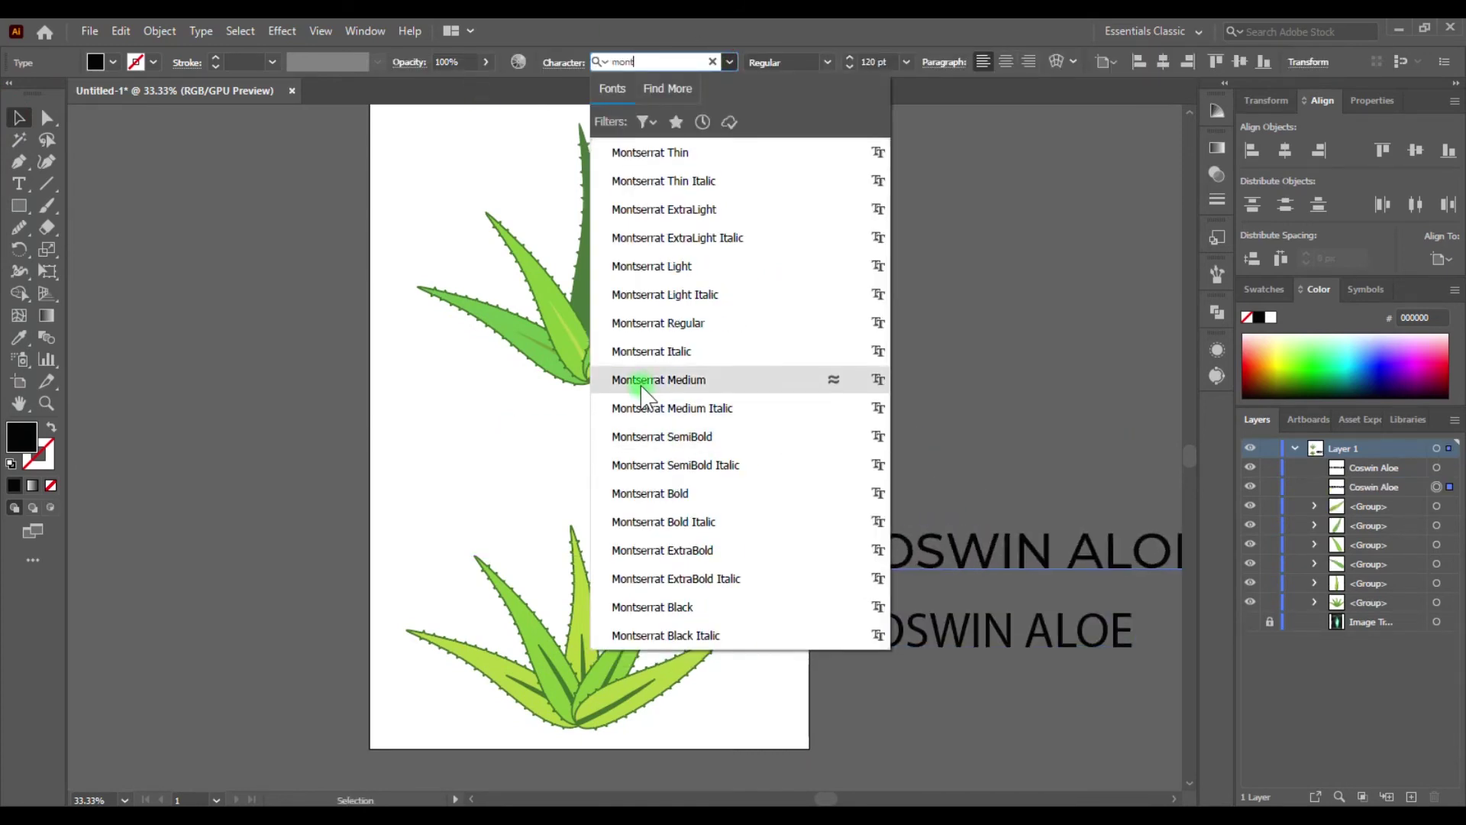
pyautogui.click(664, 436)
pyautogui.moveTo(878, 543); pyautogui.dragTo(450, 404)
pyautogui.click(639, 481)
pyautogui.scroll(-2, 764, 535)
pyautogui.moveTo(940, 560)
pyautogui.mouseDown()
pyautogui.moveTo(966, 474)
pyautogui.moveTo(941, 472)
pyautogui.mouseUp()
# Set a title copy to Garamond Bold and swap it in under the upper aloe
pyautogui.click(672, 62)
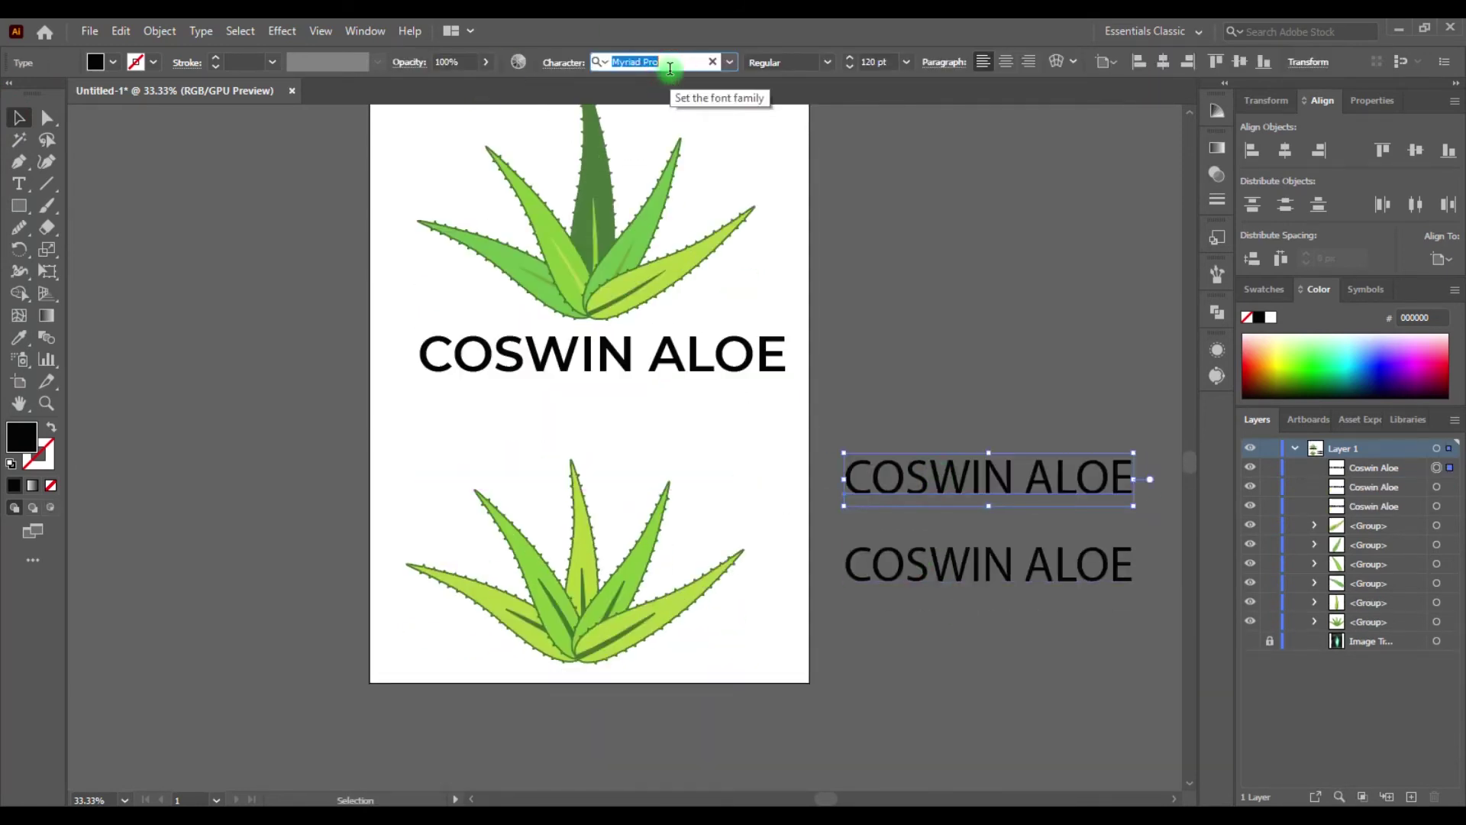
pyautogui.write('helvet')
pyautogui.click(713, 62)
pyautogui.write('gar')
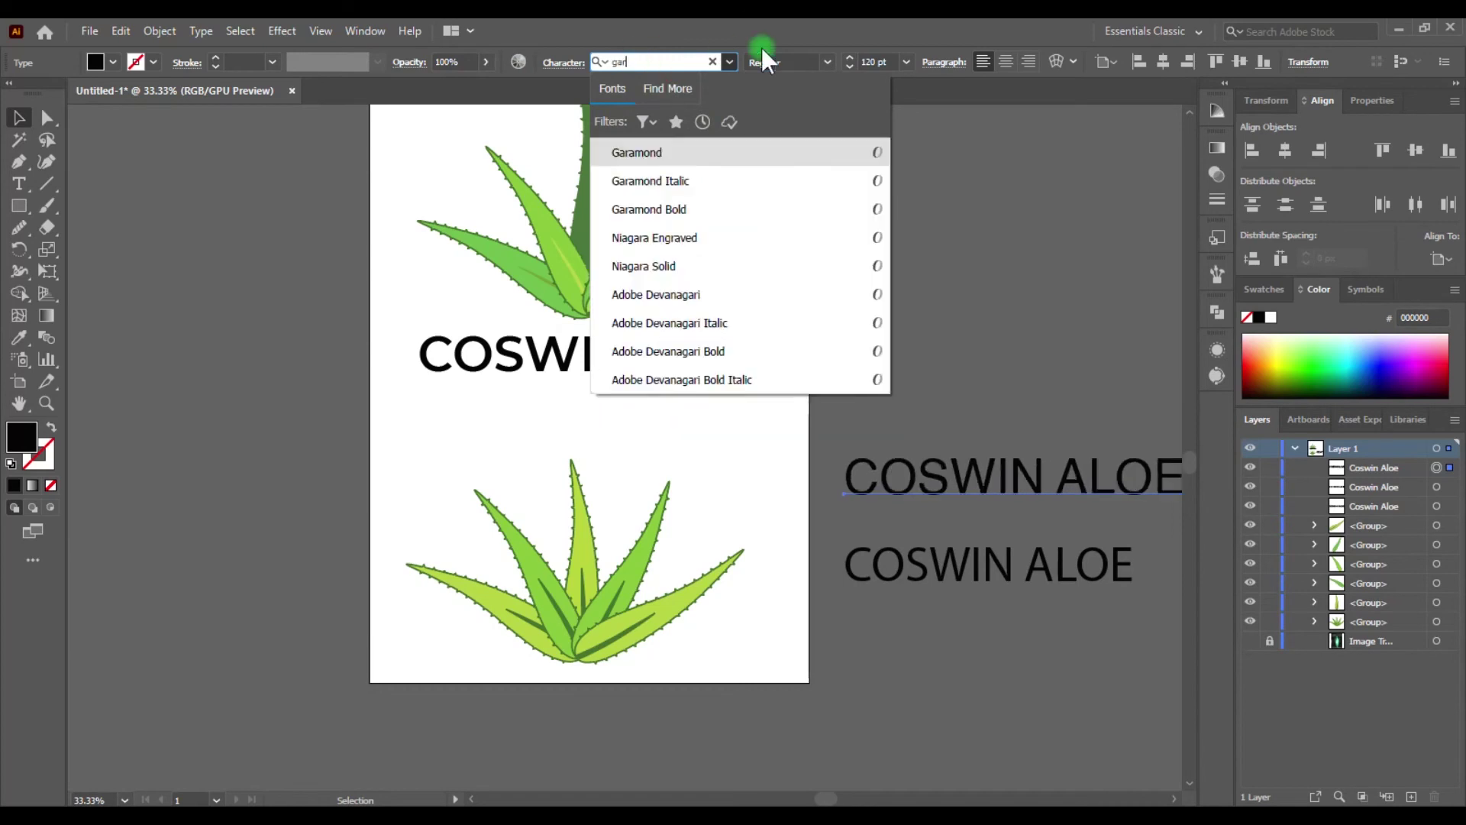
pyautogui.click(891, 563)
pyautogui.click(657, 62)
pyautogui.click(648, 210)
pyautogui.hotkey('ctrl', 'c')
pyautogui.hotkey('ctrl', 'v')
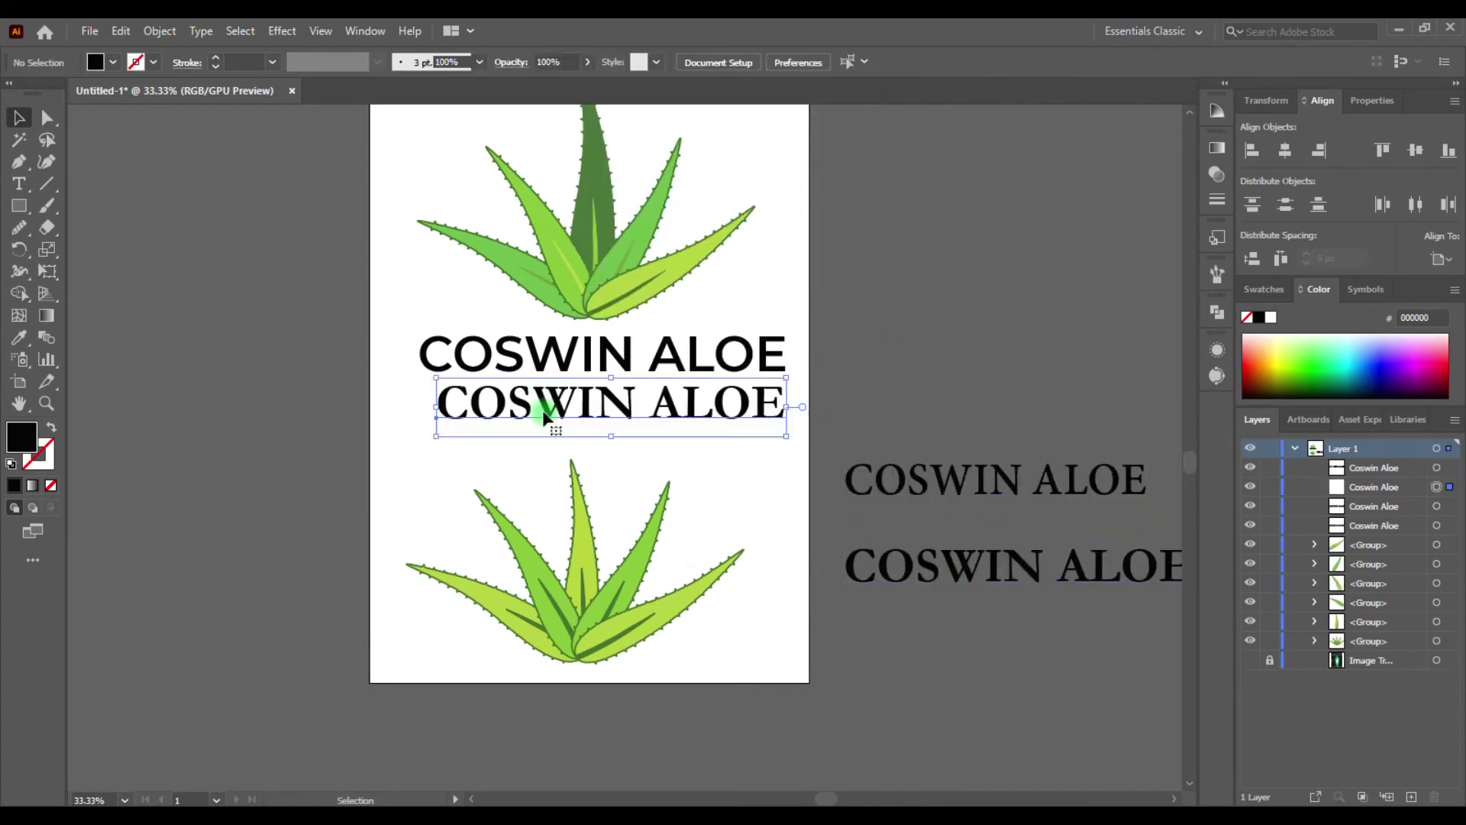
pyautogui.moveTo(665, 430); pyautogui.dragTo(588, 367)
pyautogui.hotkey('ctrl', 'shift', 'a')
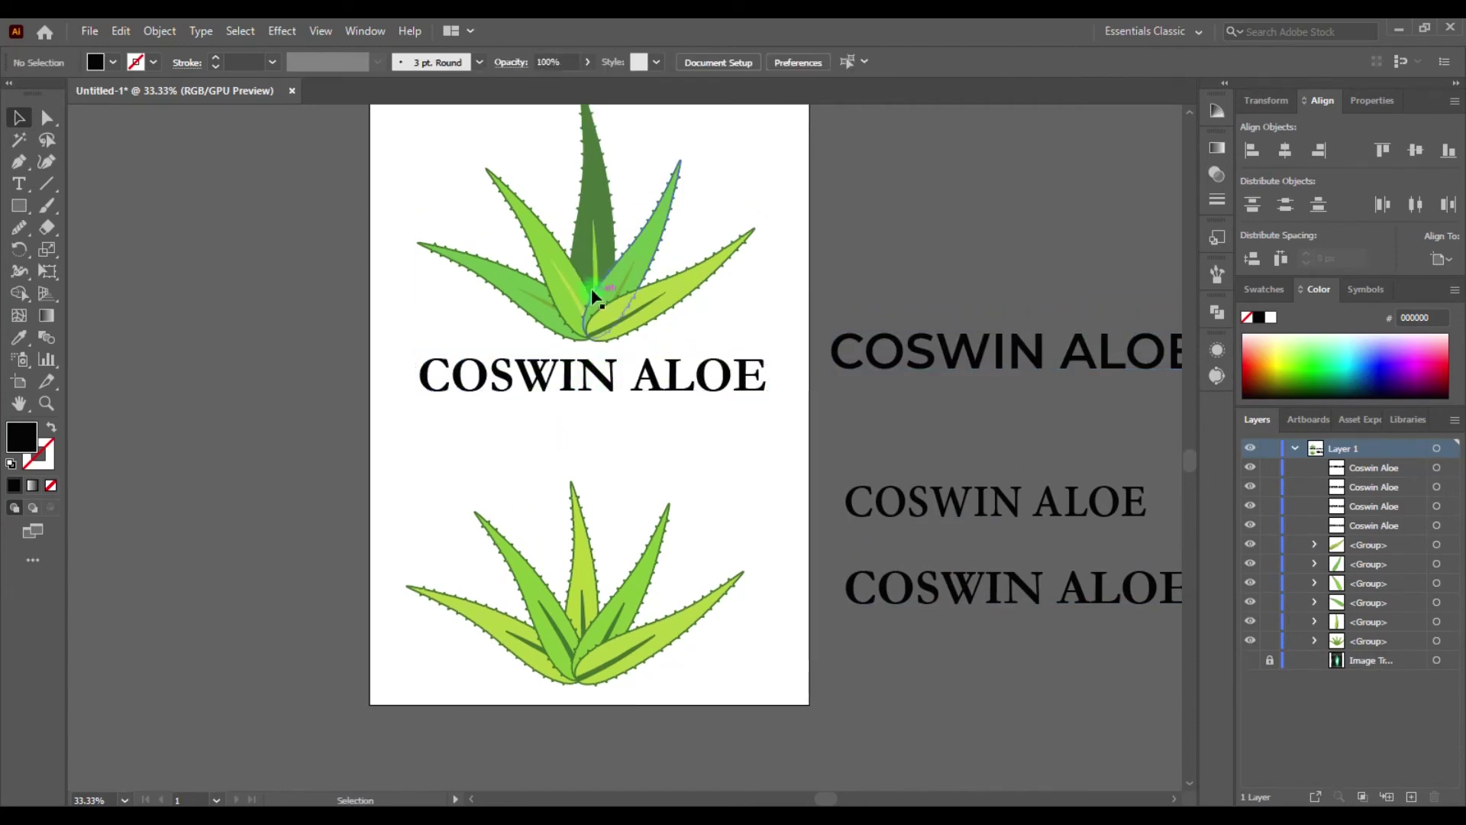
pyautogui.hotkey('ctrl', '1')
# Apply a Drop Shadow with reduced X and Y offsets to the upper aloe's leaf stripes
pyautogui.keyDown('ctrl'); pyautogui.click(730, 542); pyautogui.keyUp('ctrl')
pyautogui.click(282, 30)
pyautogui.click(645, 275)
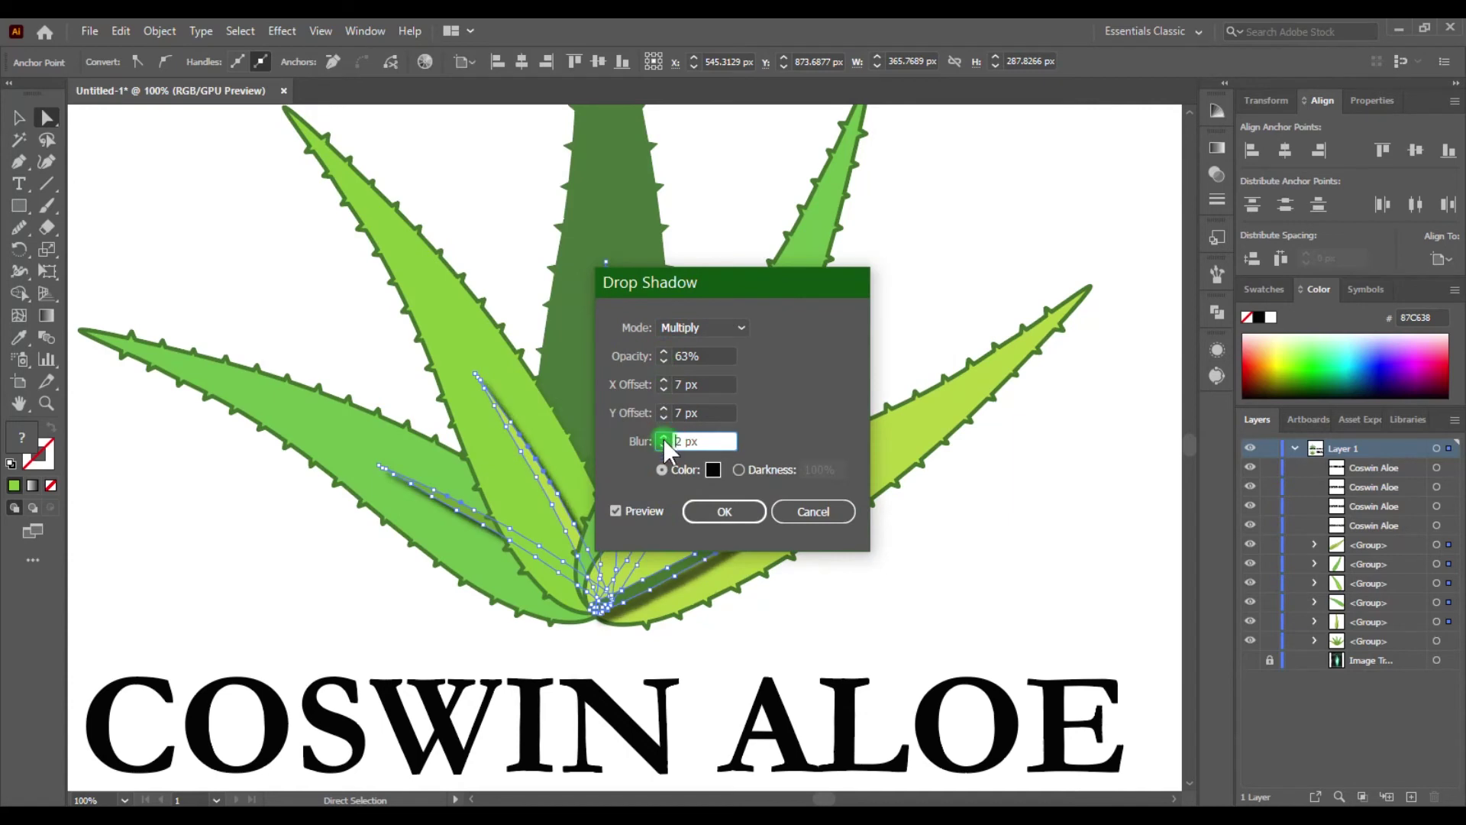
pyautogui.moveTo(672, 282); pyautogui.dragTo(1075, 308)
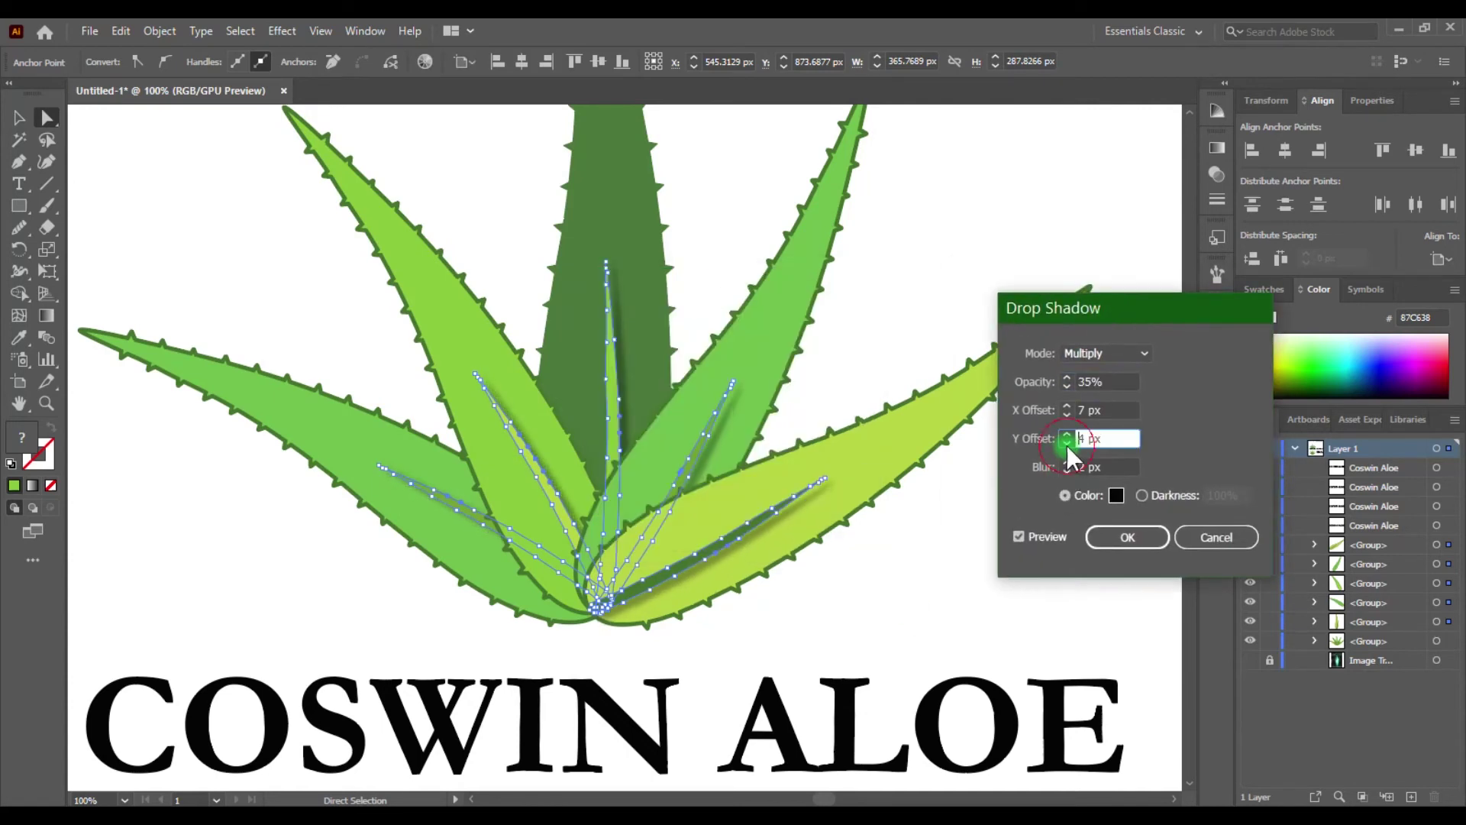
pyautogui.press('Down')
pyautogui.press('Down')
pyautogui.hotkey('shift', 'Tab')
pyautogui.press('Down')
pyautogui.press('Down')
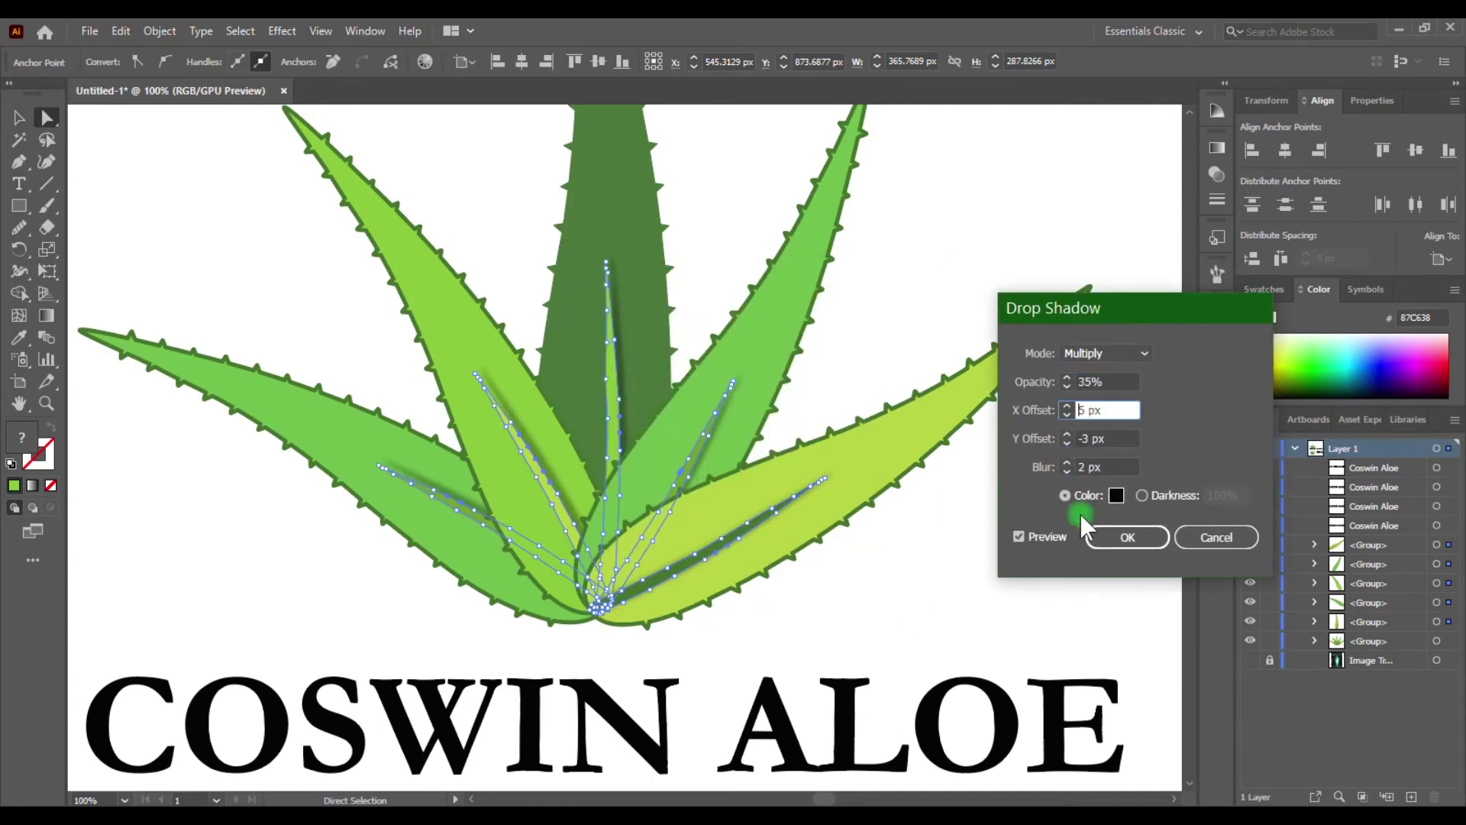
pyautogui.click(1112, 538)
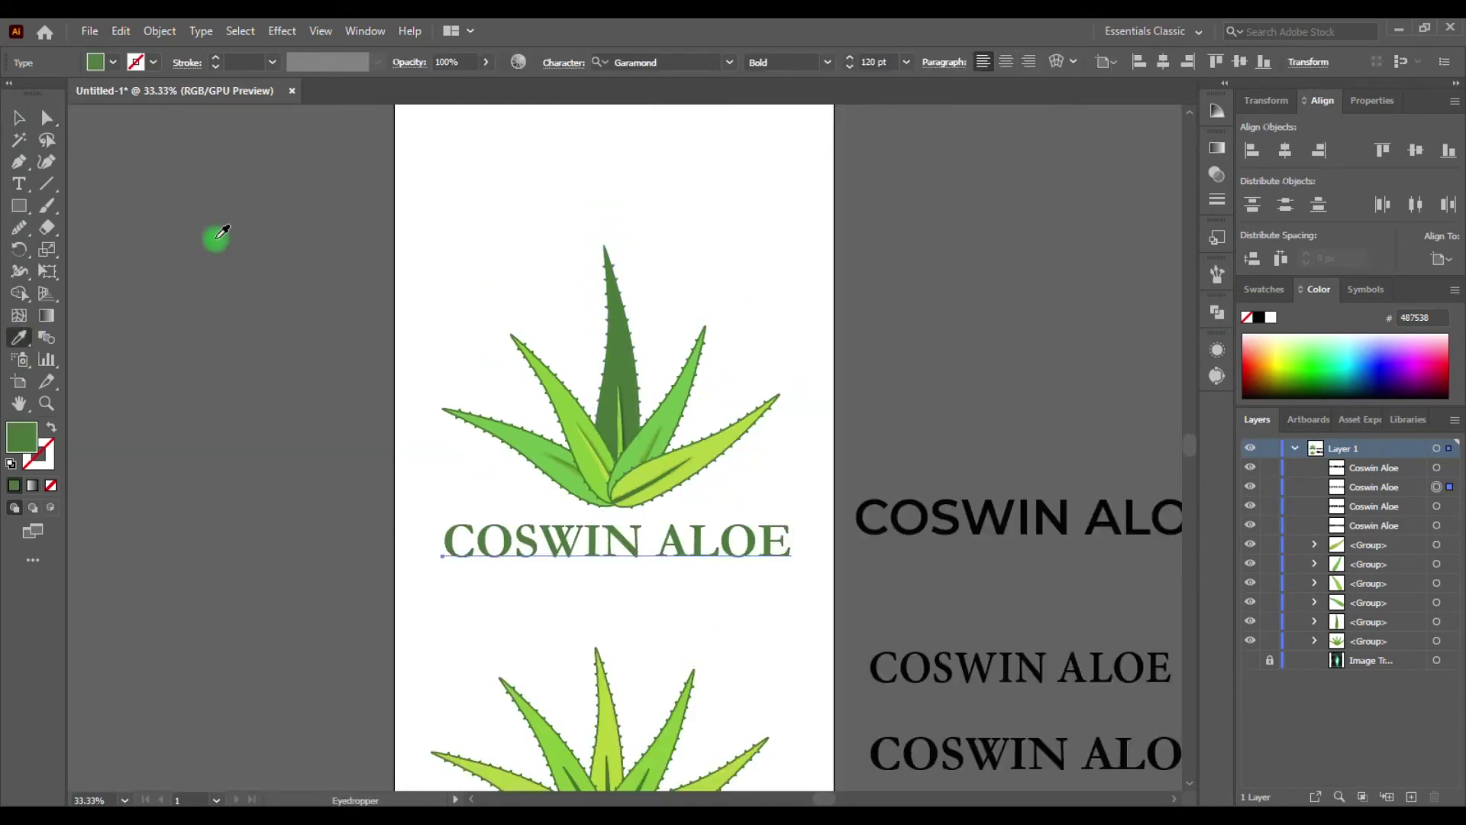
# Fill the title with a sampled leaf green and give it a 1 pt outline
pyautogui.click(675, 402)
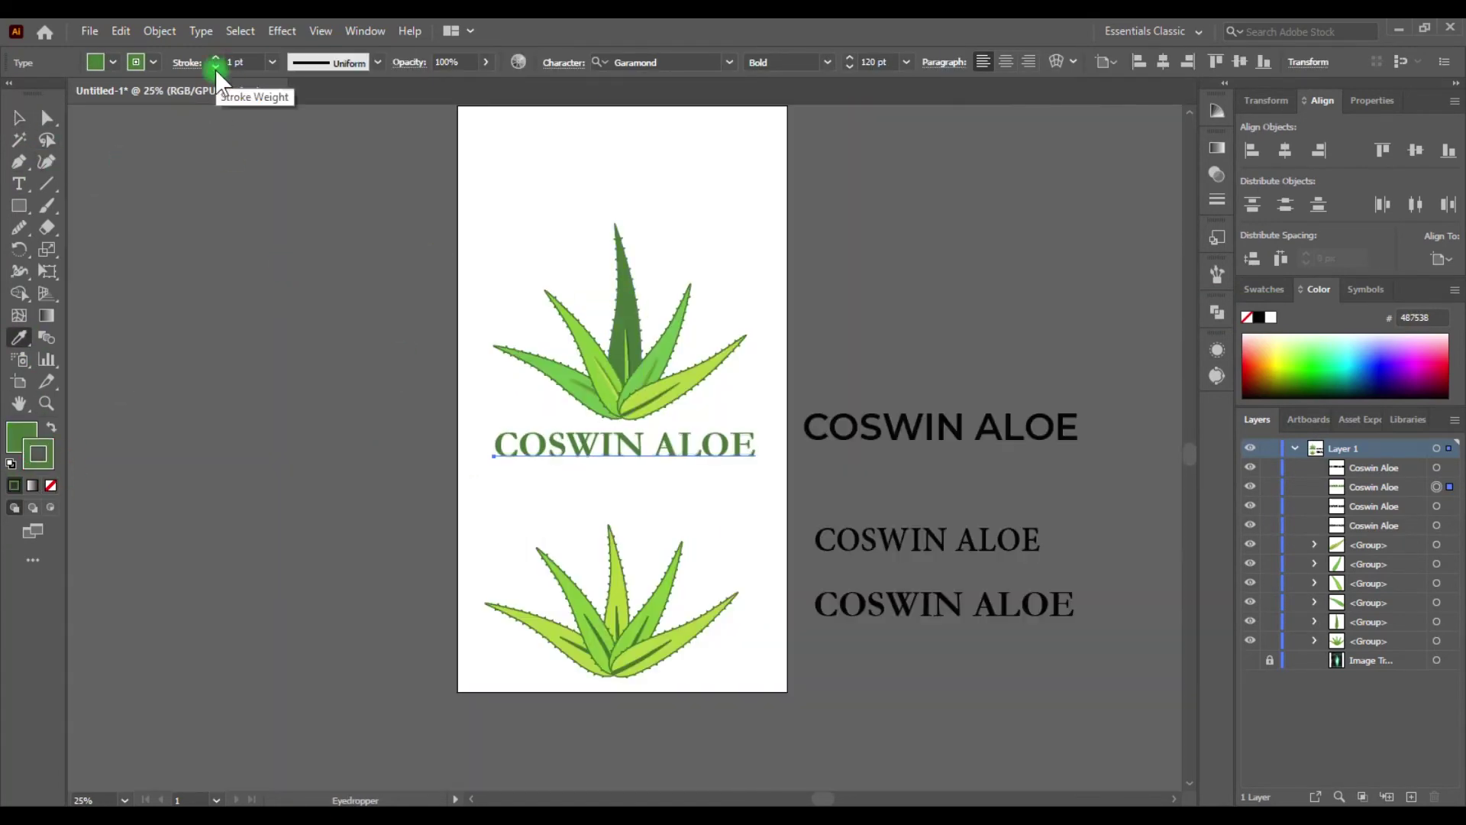
pyautogui.click(271, 241)
pyautogui.click(351, 312)
pyautogui.doubleClick(22, 437)
pyautogui.press('Return')
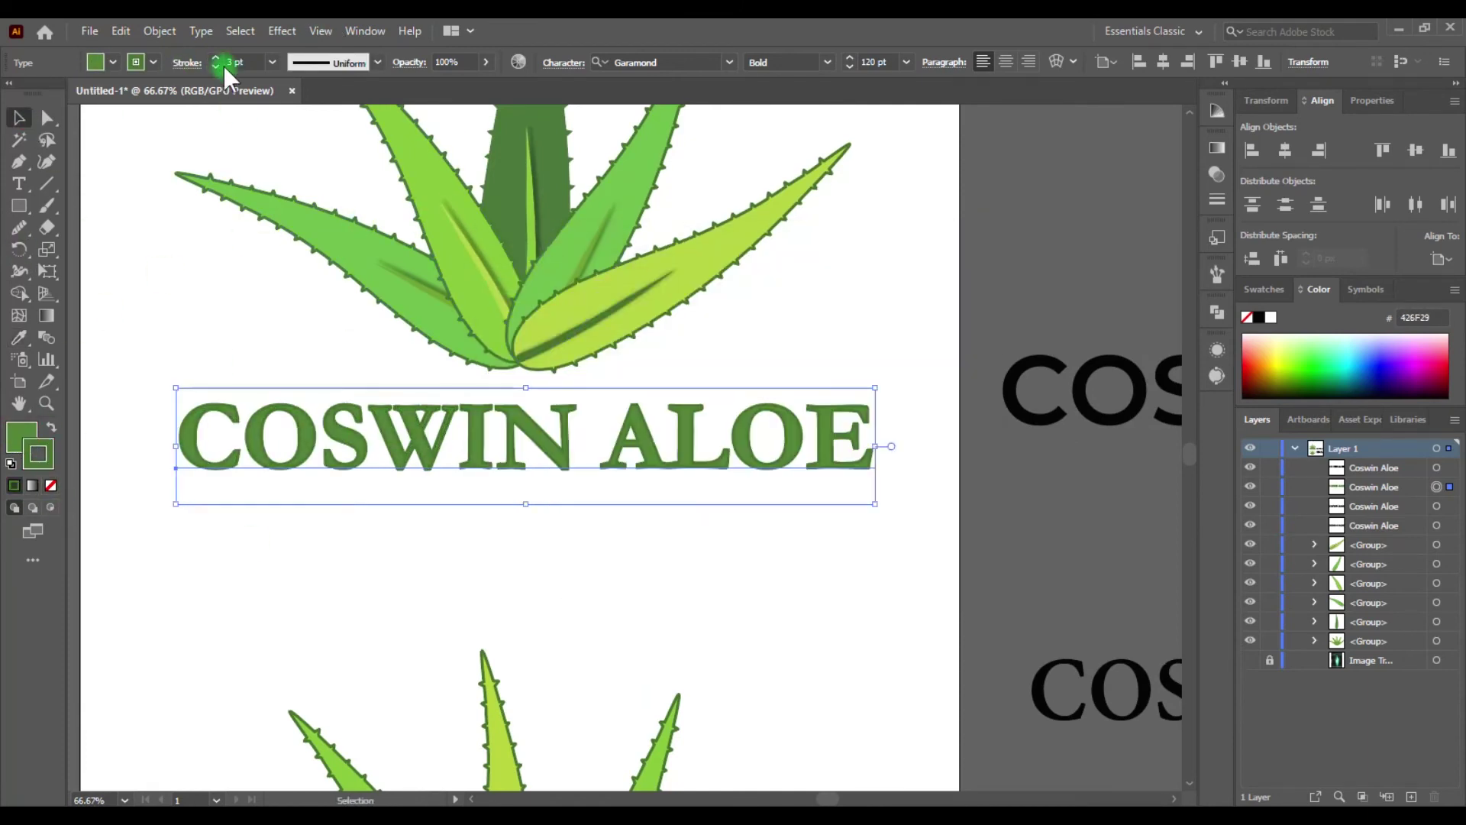
pyautogui.click(216, 67)
pyautogui.click(217, 67)
# Tighten the tracking between the letters O and E to -400
pyautogui.click(19, 184)
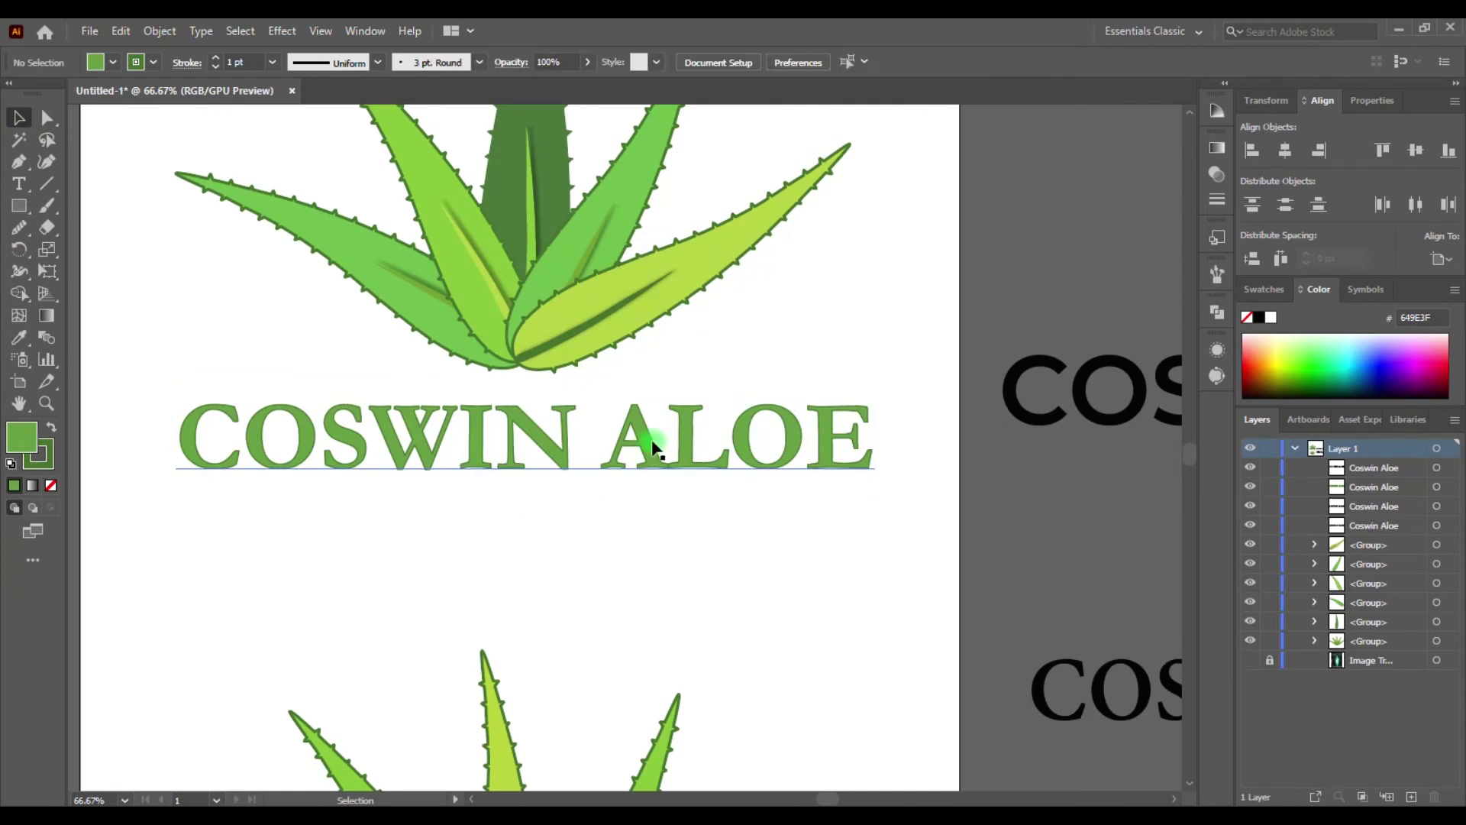
pyautogui.moveTo(729, 437); pyautogui.dragTo(873, 440)
pyautogui.click(564, 62)
pyautogui.click(538, 169)
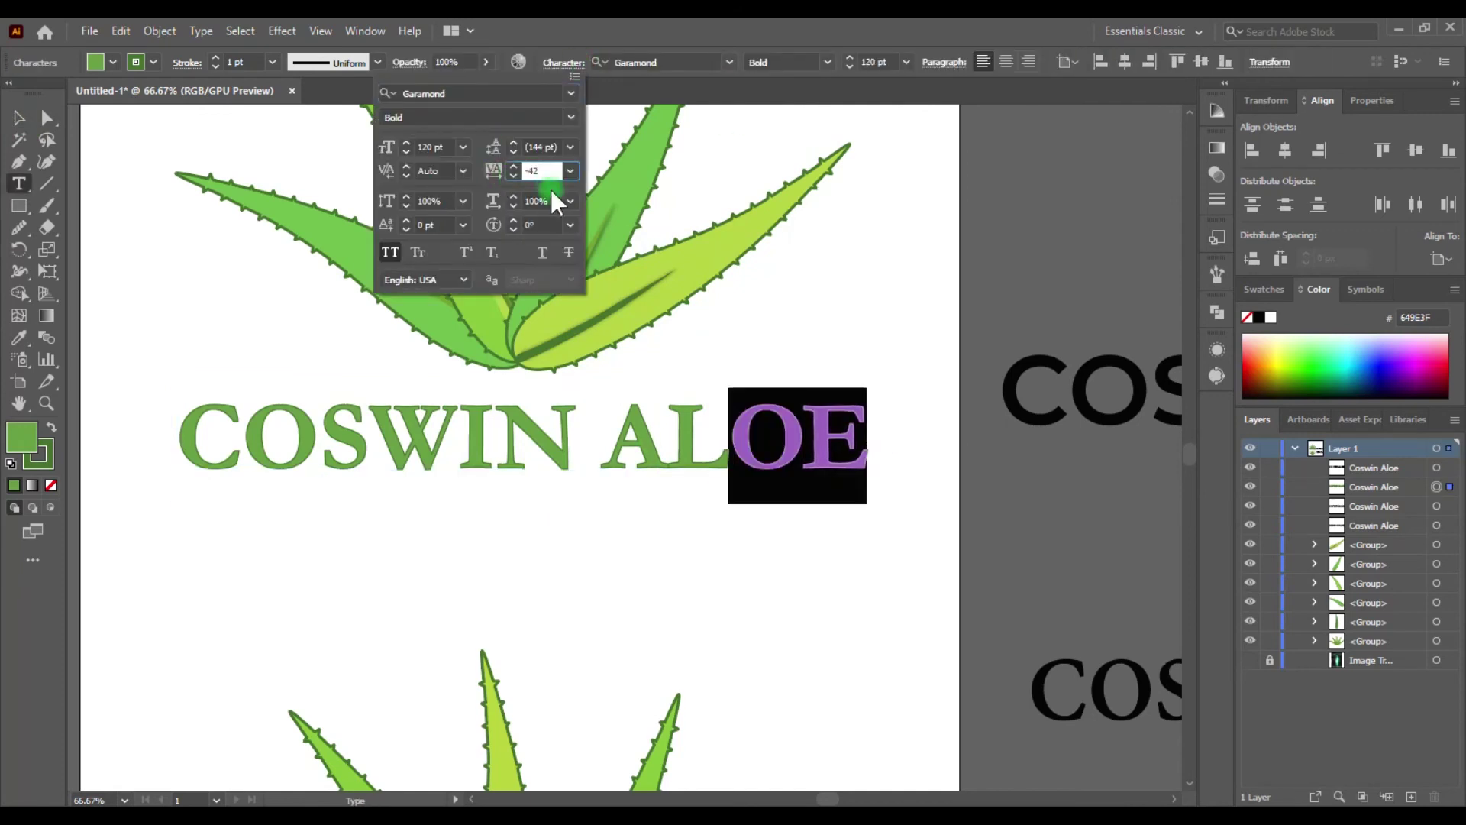
pyautogui.write('-400')
pyautogui.press('Return')
pyautogui.click(582, 216)
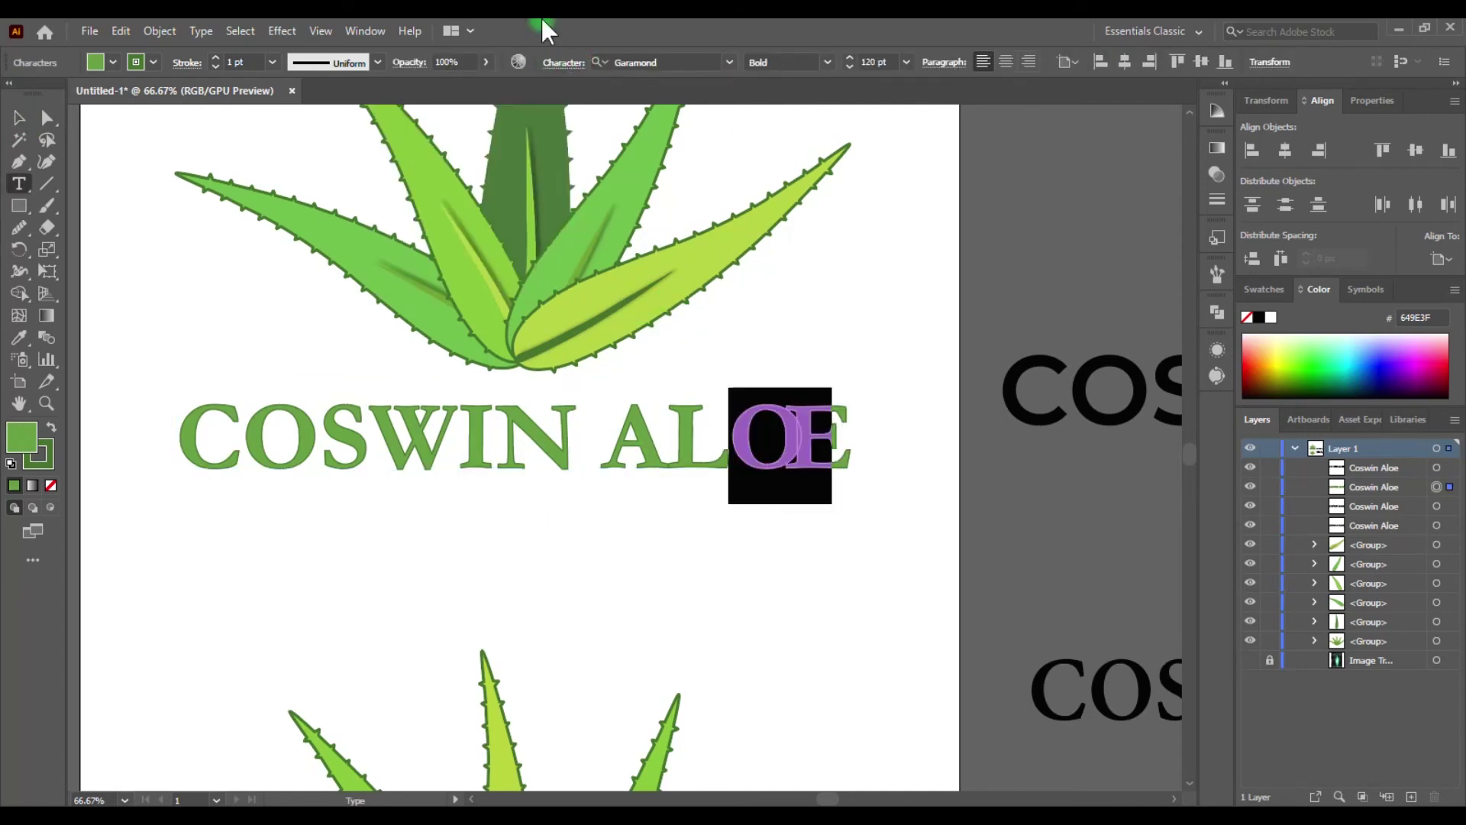
pyautogui.click(563, 62)
pyautogui.click(513, 167)
pyautogui.click(515, 168)
# Tighten the letter spacing of the LO and AL pairs
pyautogui.click(564, 62)
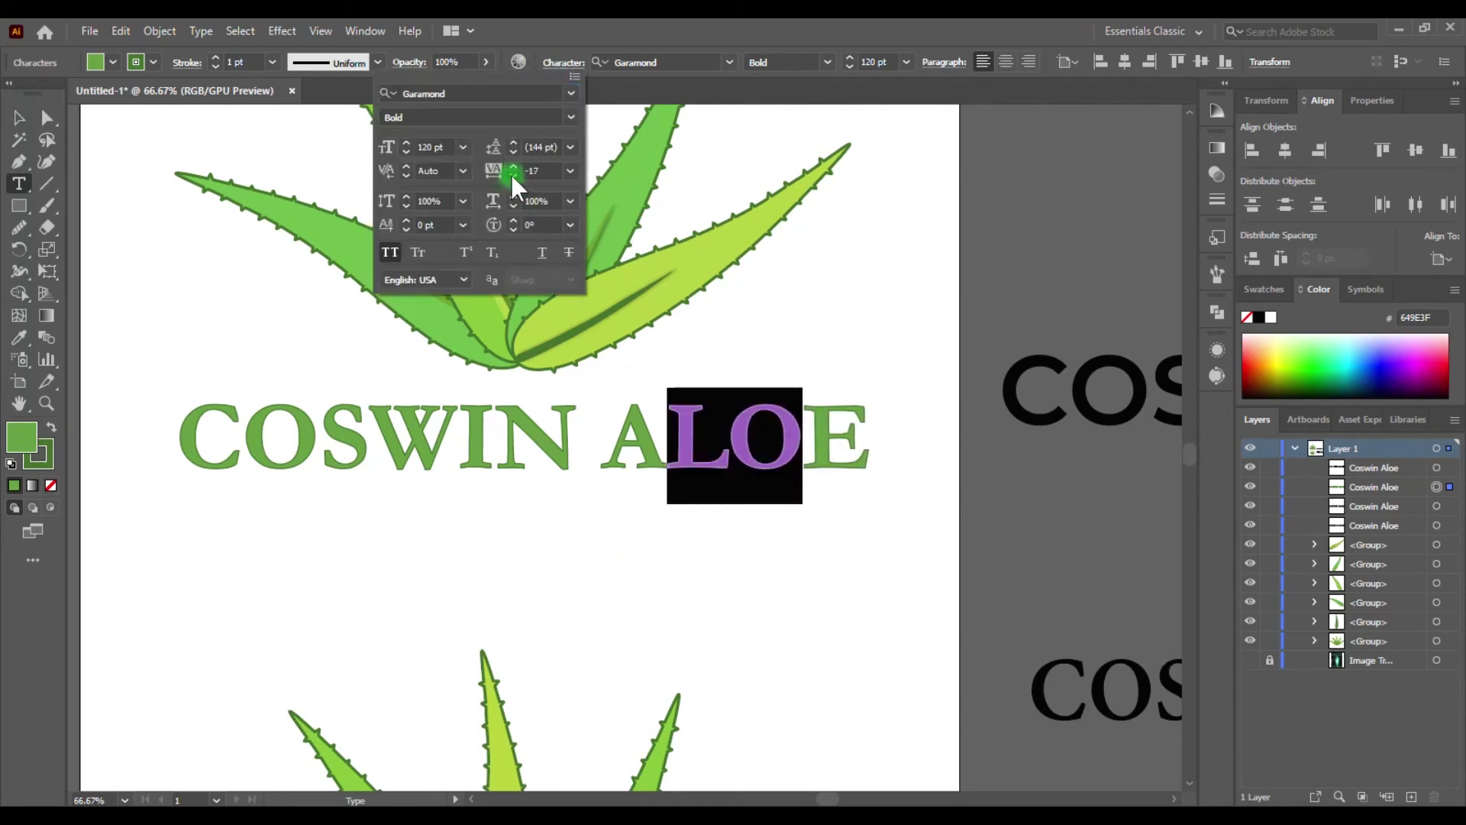
pyautogui.click(698, 386)
pyautogui.click(564, 62)
pyautogui.moveTo(609, 435); pyautogui.dragTo(807, 435)
pyautogui.click(513, 168)
pyautogui.click(710, 452)
pyautogui.click(563, 62)
# Tighten the spacing of COS, then select the upper aloe together with its title
pyautogui.click(593, 553)
pyautogui.moveTo(177, 435); pyautogui.dragTo(369, 435)
pyautogui.click(564, 62)
pyautogui.click(514, 175)
pyautogui.press('Escape')
pyautogui.click(459, 575)
pyautogui.click(435, 451)
pyautogui.click(622, 288)
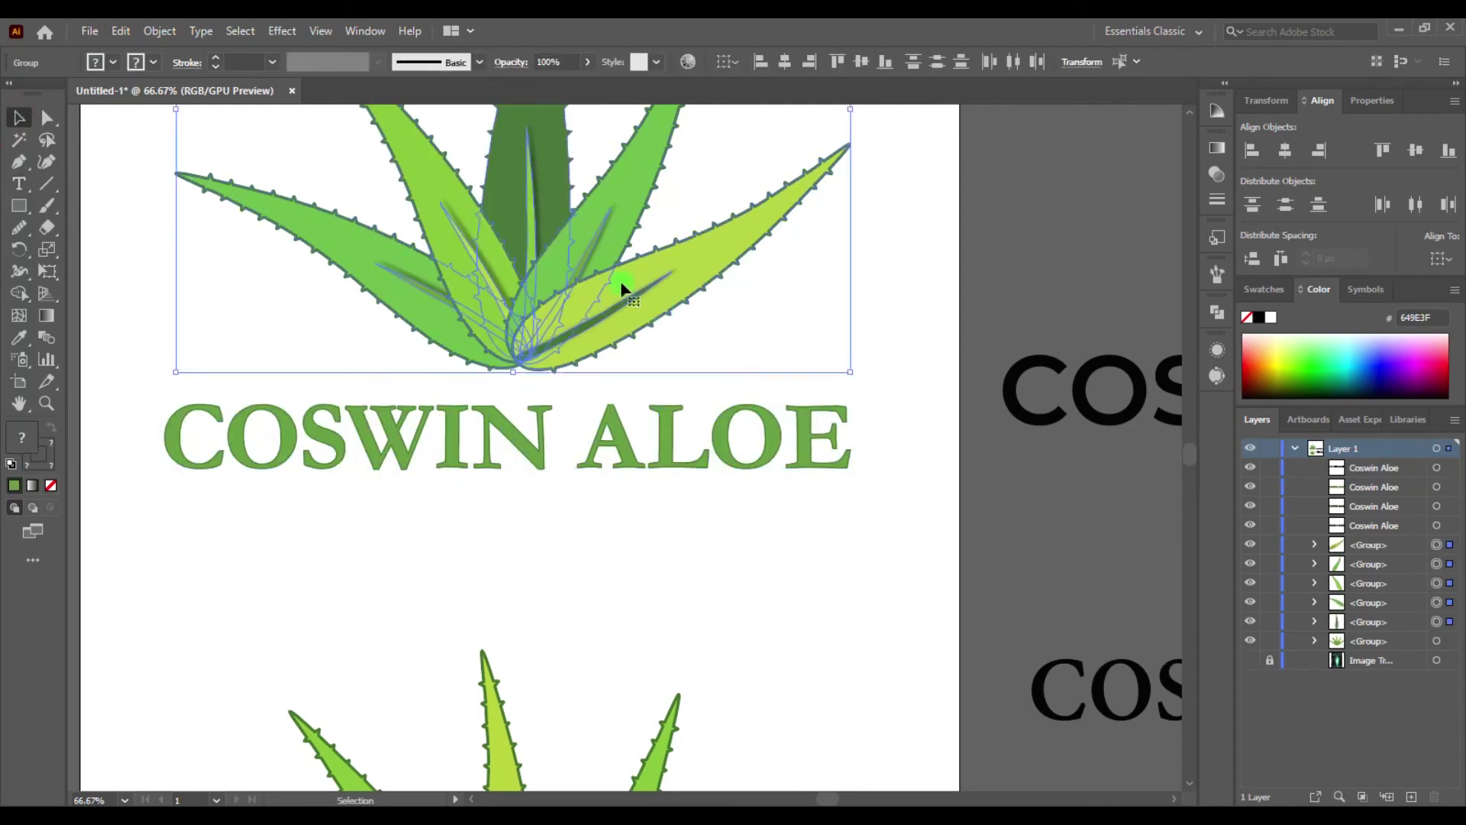
# Centre the title under the aloe and draw a thick green rule above it
pyautogui.click(1285, 150)
pyautogui.hotkey('ctrl', '0')
pyautogui.click(412, 458)
pyautogui.click(460, 415)
pyautogui.moveTo(403, 427); pyautogui.dragTo(403, 426)
pyautogui.click(215, 58)
pyautogui.hotkey('ctrl', '1')
pyautogui.press('v')
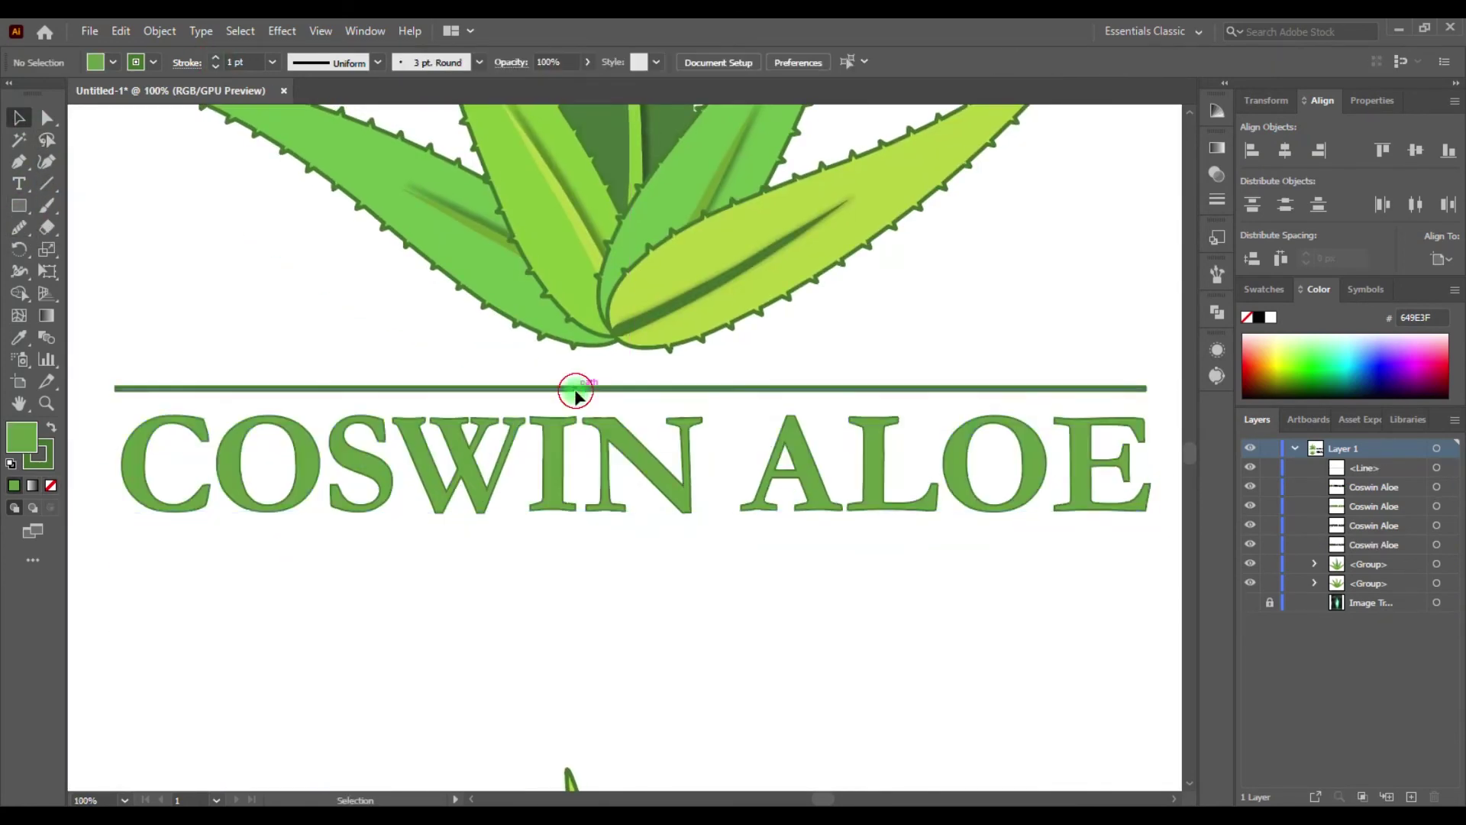
# Copy the rule below the title and reposition the finished logo and lower aloe
pyautogui.moveTo(573, 388); pyautogui.dragTo(573, 525)
pyautogui.hotkey('ctrl', '0')
pyautogui.scroll(1, 609, 564)
pyautogui.scroll(-4, 769, 387)
pyautogui.scroll(3, 609, 426)
pyautogui.moveTo(607, 525); pyautogui.dragTo(489, 366)
pyautogui.moveTo(506, 338)
pyautogui.mouseDown()
pyautogui.moveTo(317, 330)
pyautogui.moveTo(638, 242)
pyautogui.mouseUp()
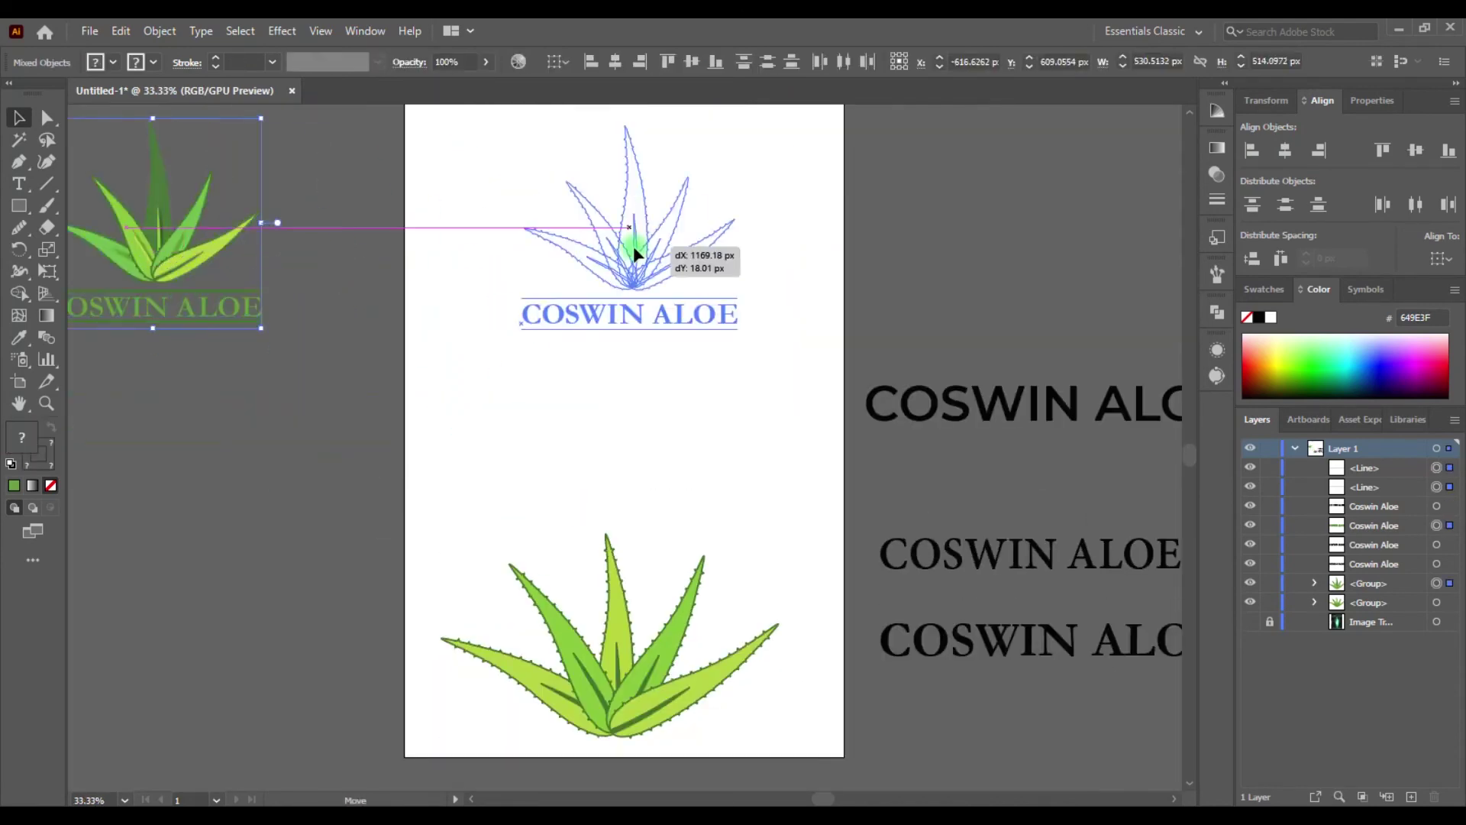
pyautogui.moveTo(611, 649); pyautogui.dragTo(651, 534)
pyautogui.hotkey('ctrl', '1')
# Give the lower aloe's stripes a drop shadow, entering 60 and 10 in its settings
pyautogui.press('a')
pyautogui.click(692, 539)
pyautogui.click(321, 31)
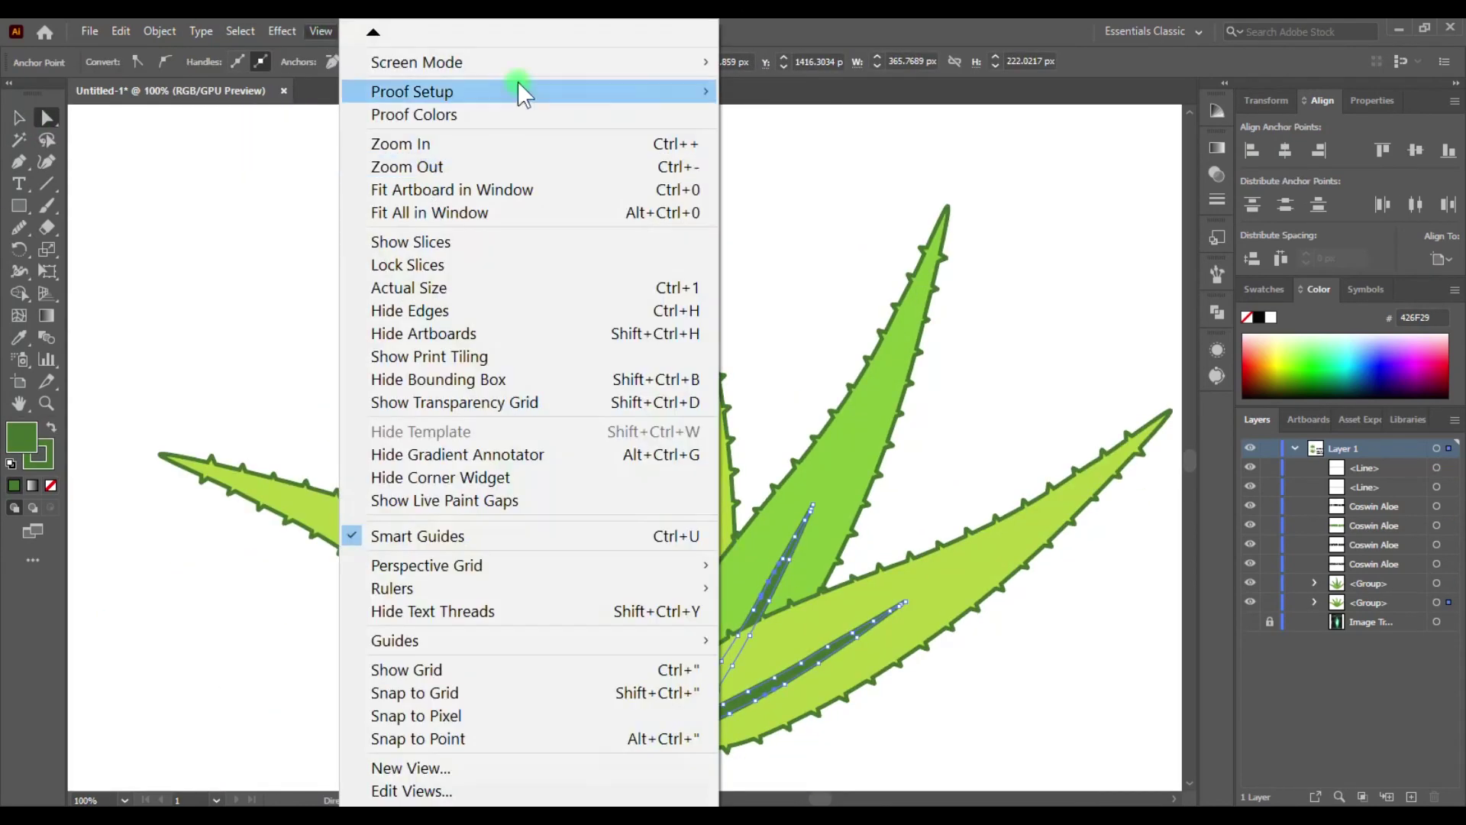
pyautogui.write('60')
pyautogui.press('Tab')
pyautogui.press('Tab')
pyautogui.write('10')
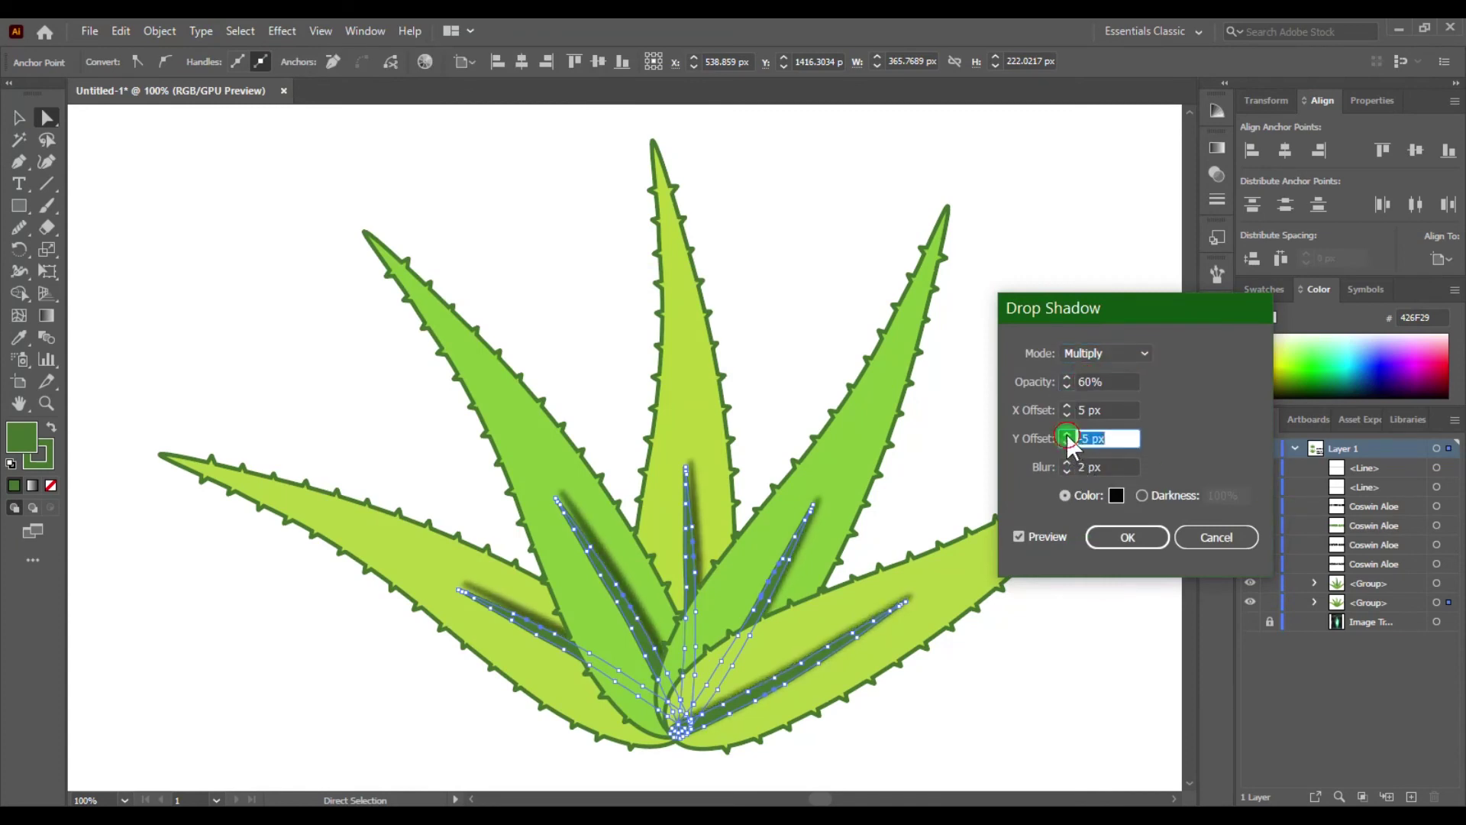
pyautogui.click(1067, 471)
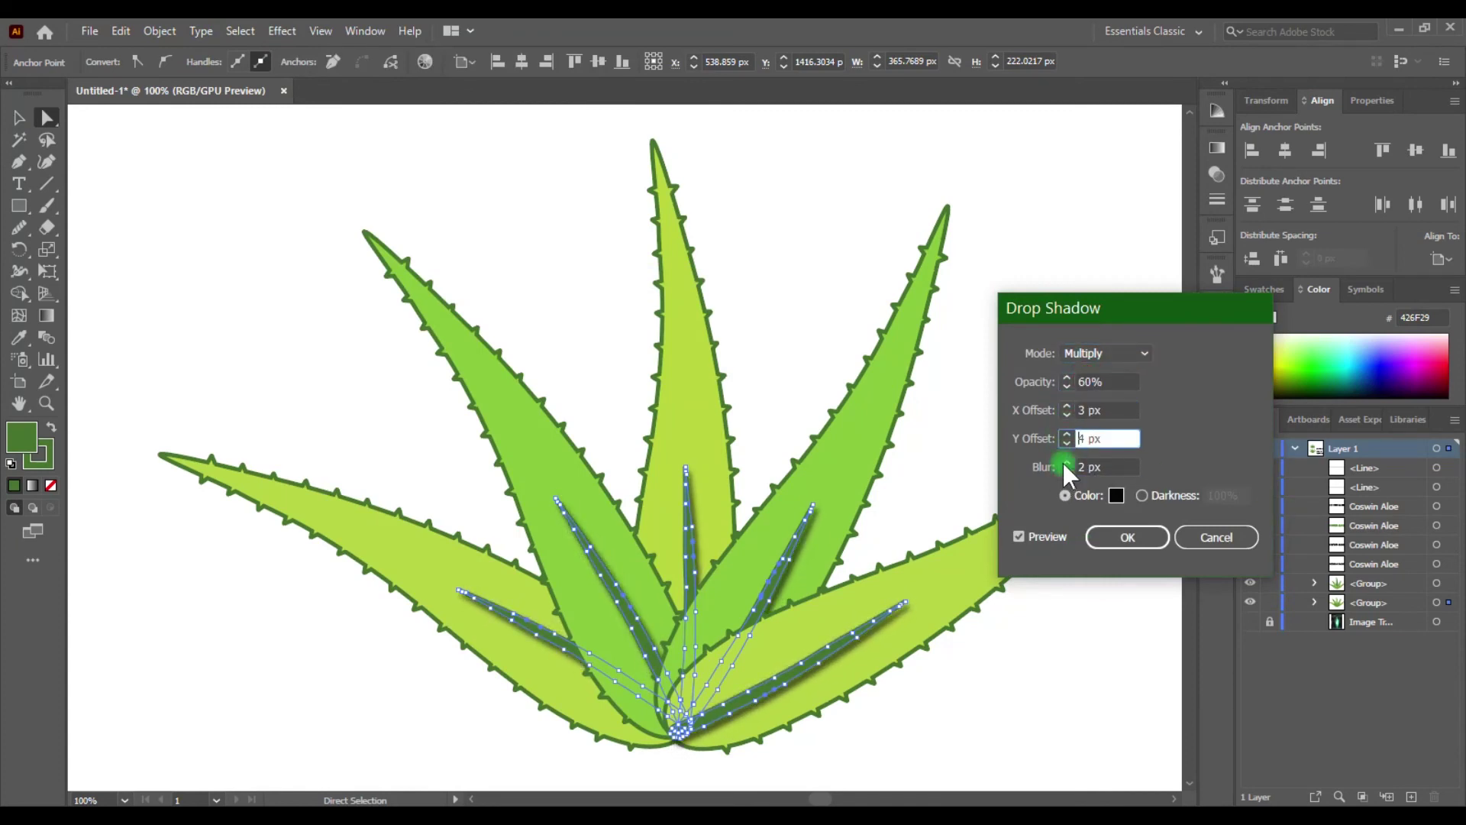
pyautogui.click(1067, 413)
pyautogui.click(1127, 537)
# Copy the ruled COSWIN ALOE title below the lower aloe, centre it, and group them
pyautogui.click(380, 658)
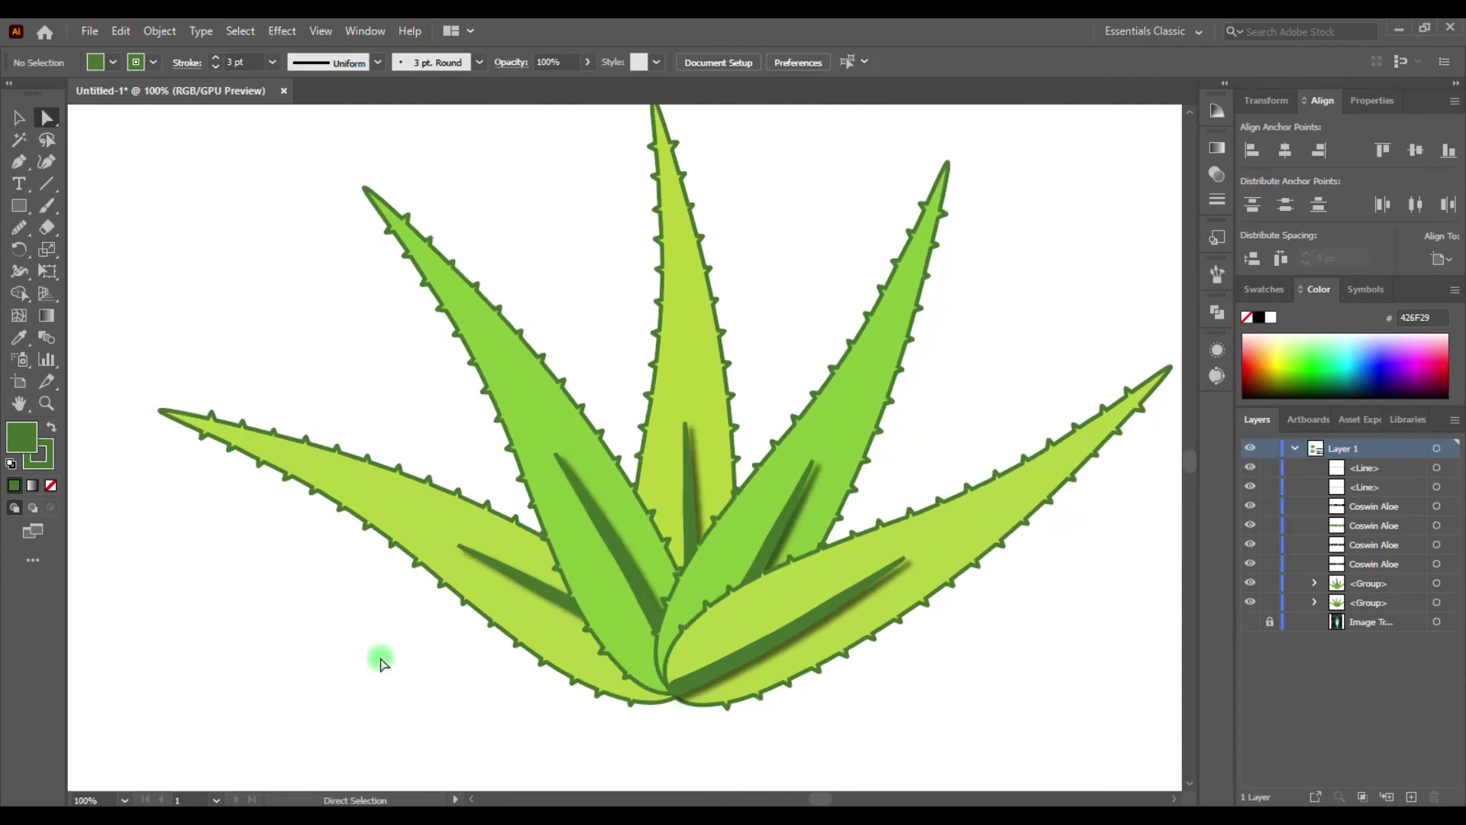
pyautogui.hotkey('ctrl', 'a')
pyautogui.click(581, 735)
pyautogui.press('v')
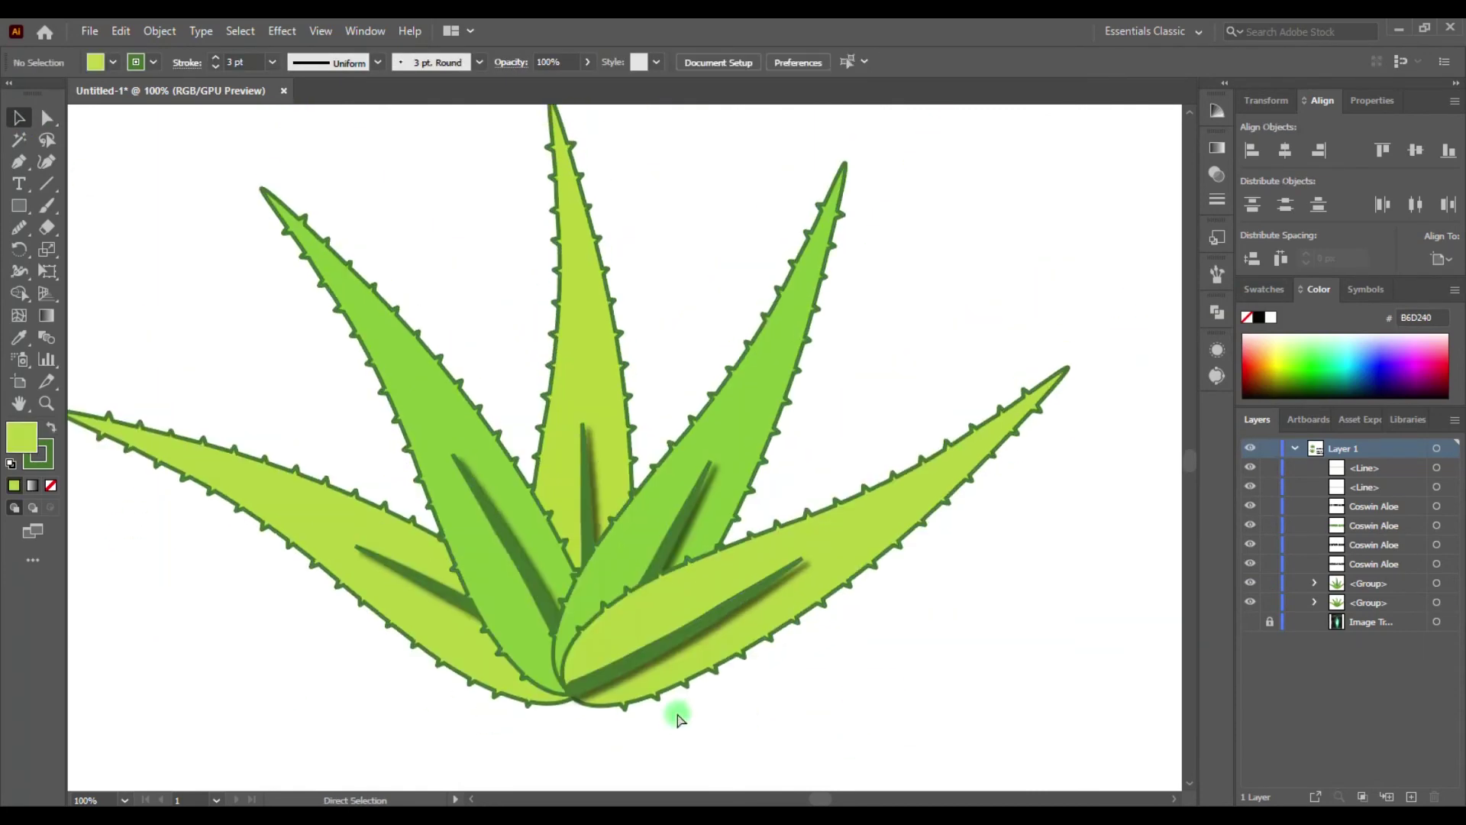
pyautogui.hotkey('ctrl', '-')
pyautogui.click(568, 181)
pyautogui.moveTo(567, 182); pyautogui.dragTo(562, 760)
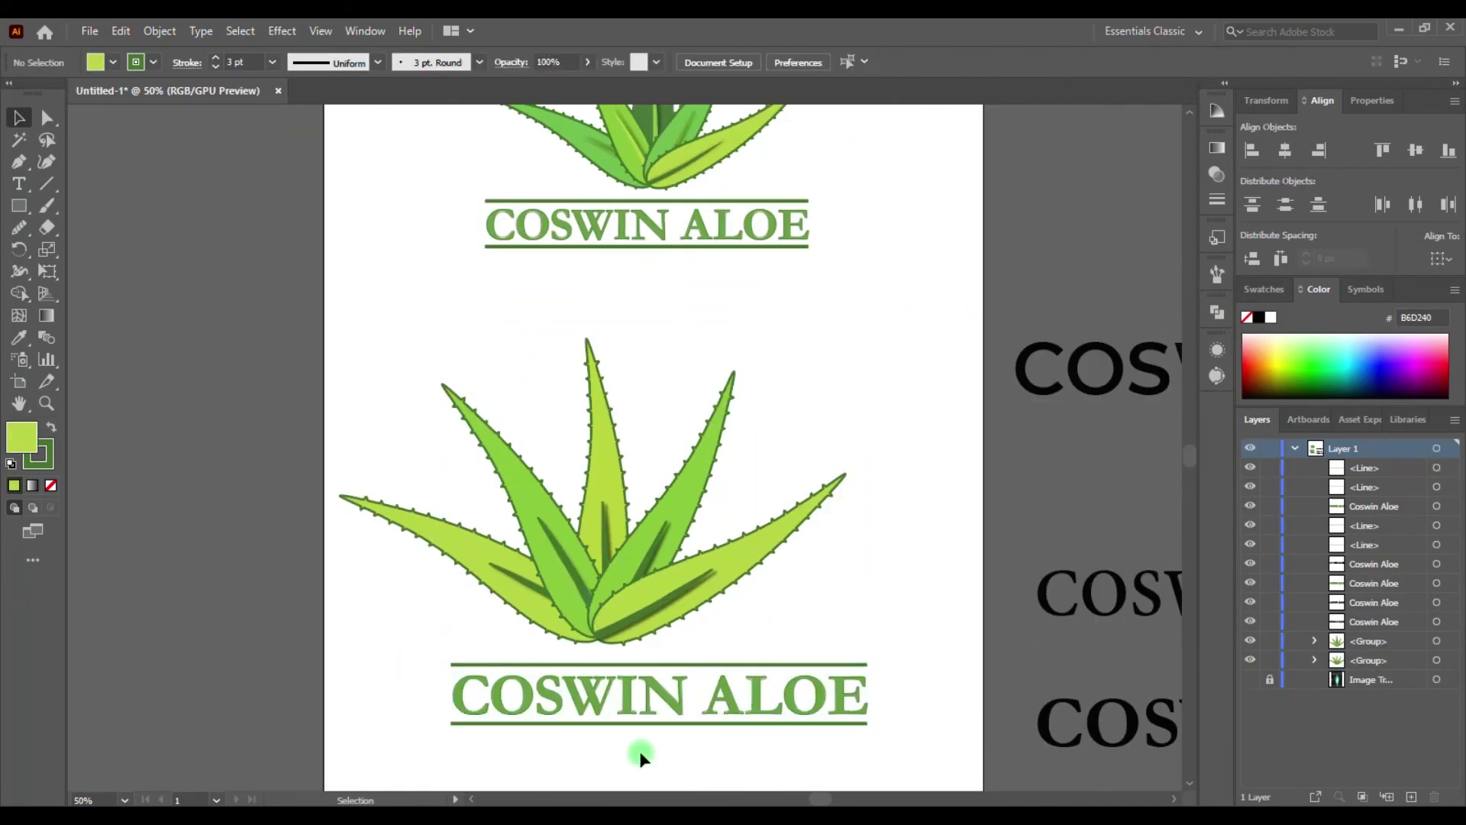
pyautogui.keyDown('shift'); pyautogui.click(540, 727); pyautogui.keyUp('shift')
pyautogui.click(1286, 150)
pyautogui.hotkey('ctrl', 'g')
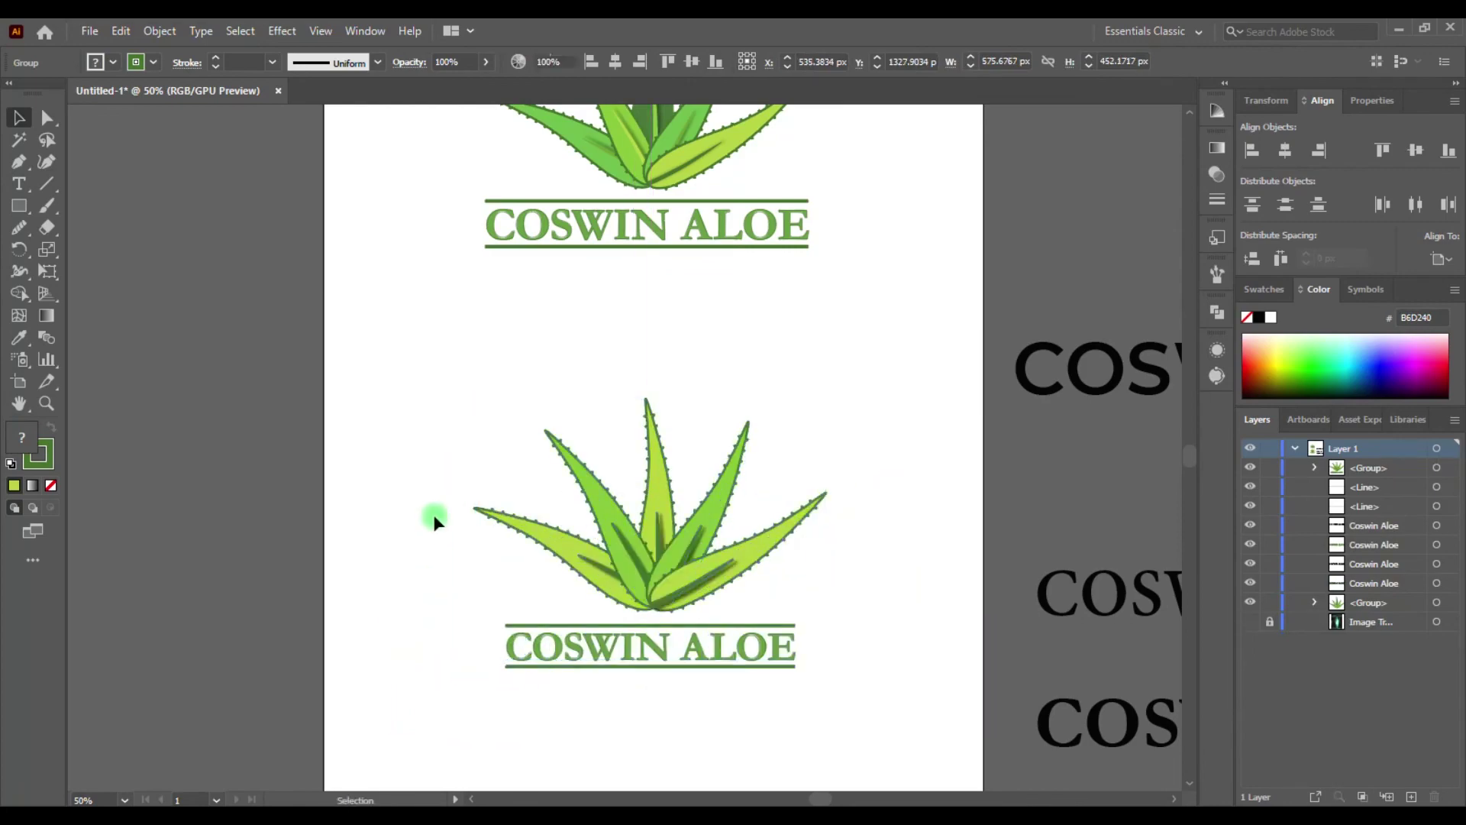
# Delete the spare title copies lying beside the page
pyautogui.click(451, 464)
pyautogui.hotkey('ctrl', '-')
pyautogui.moveTo(963, 412); pyautogui.dragTo(1191, 756)
pyautogui.press('Delete')
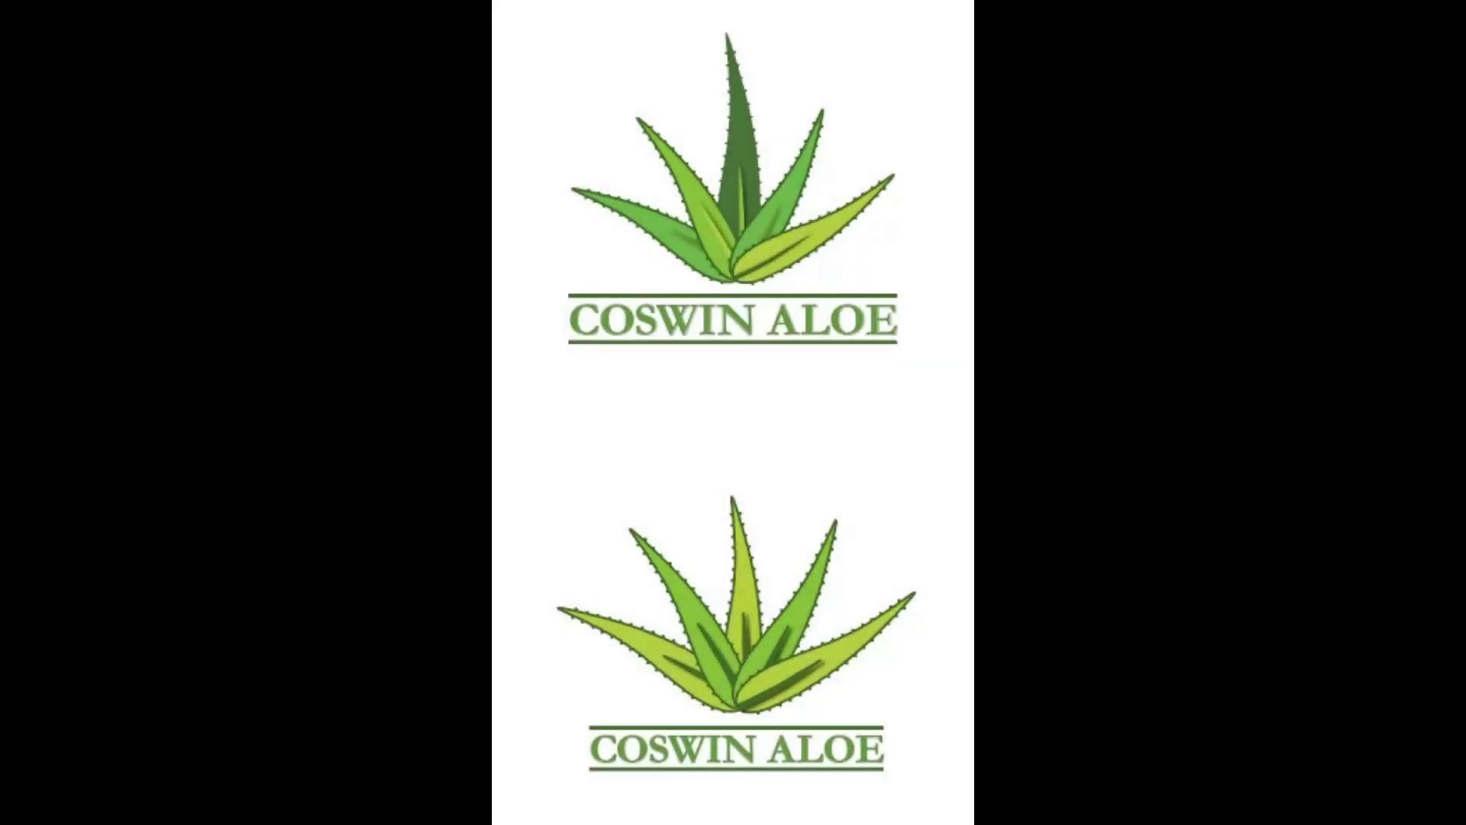